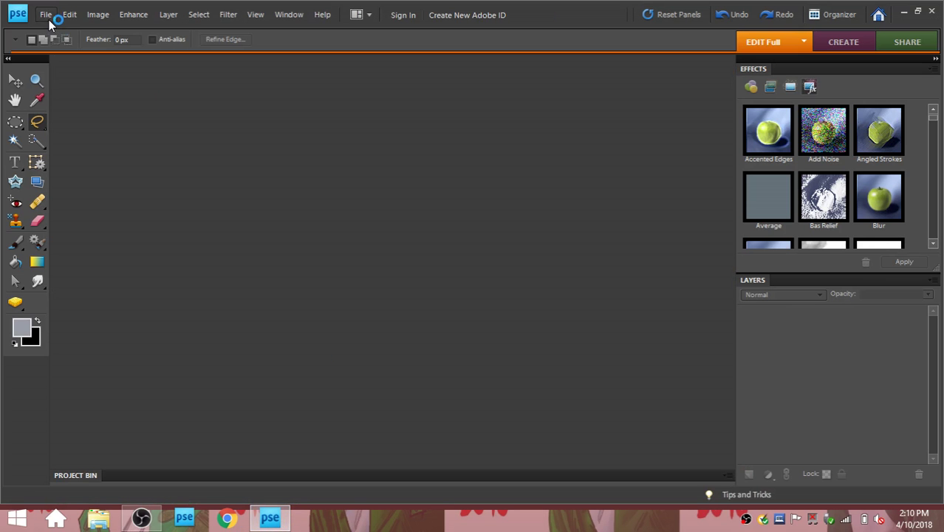
Step: Open Page16Pan4thRendered from the S-Rendered 04 folder and widen its document window, leaving a gap beside the toolbox
left_click(46, 16)
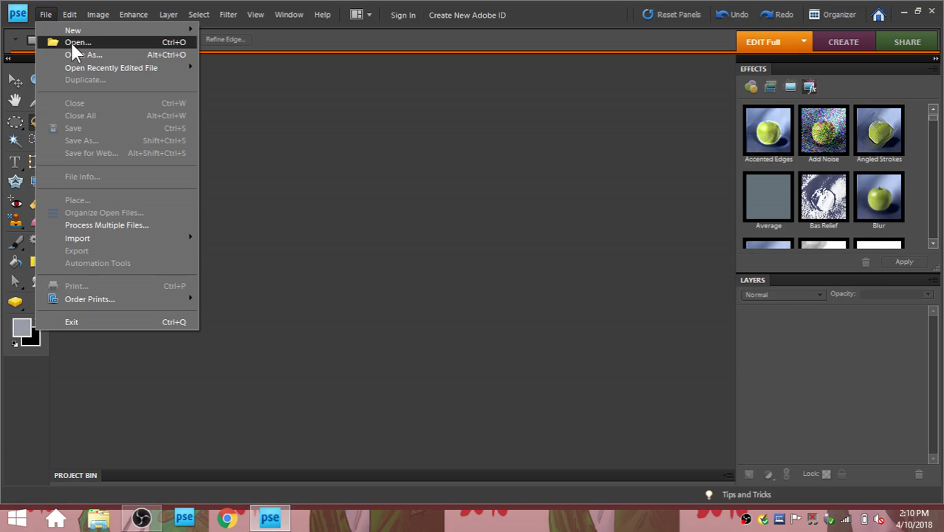
left_click(70, 41)
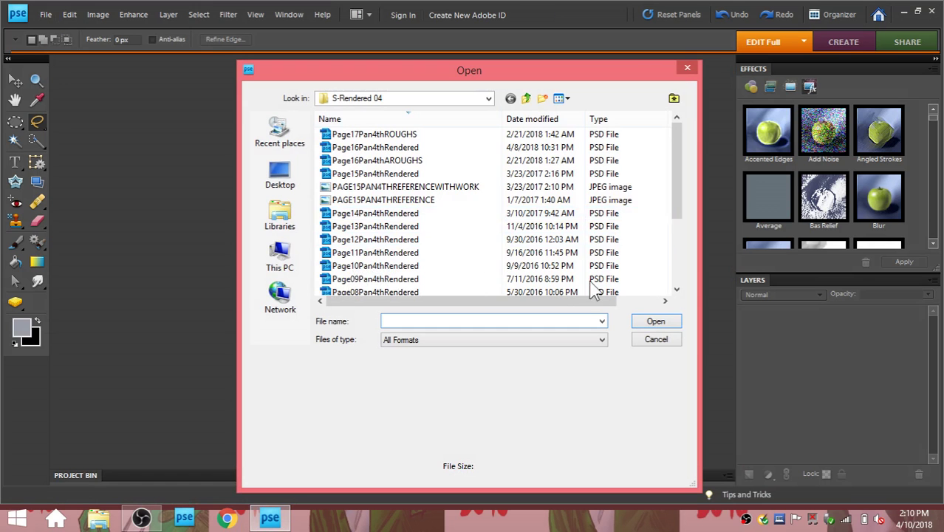
left_click(353, 150)
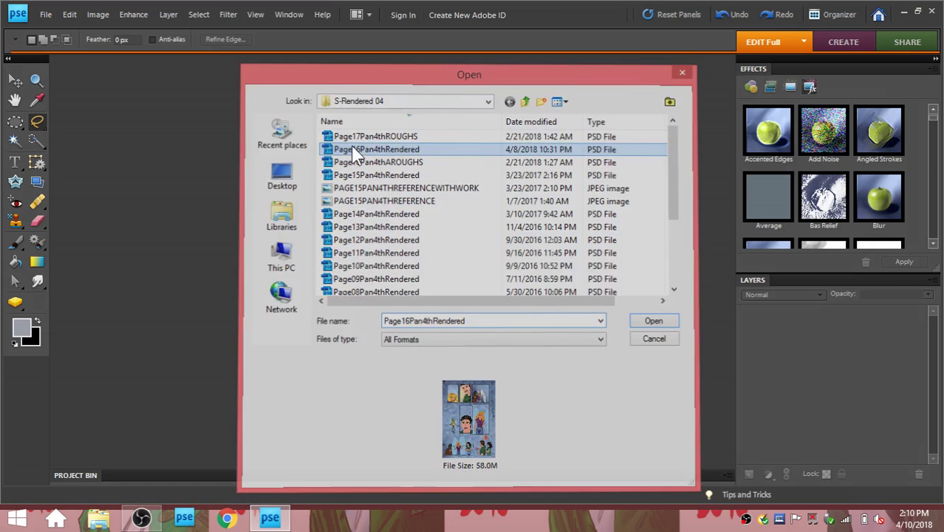
double_click(351, 146)
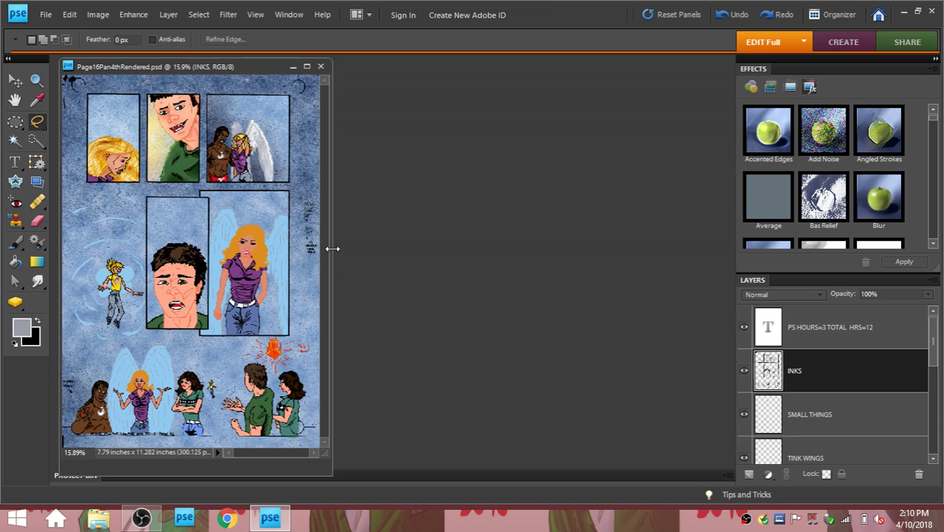
left_click_drag(332, 249, 733, 246)
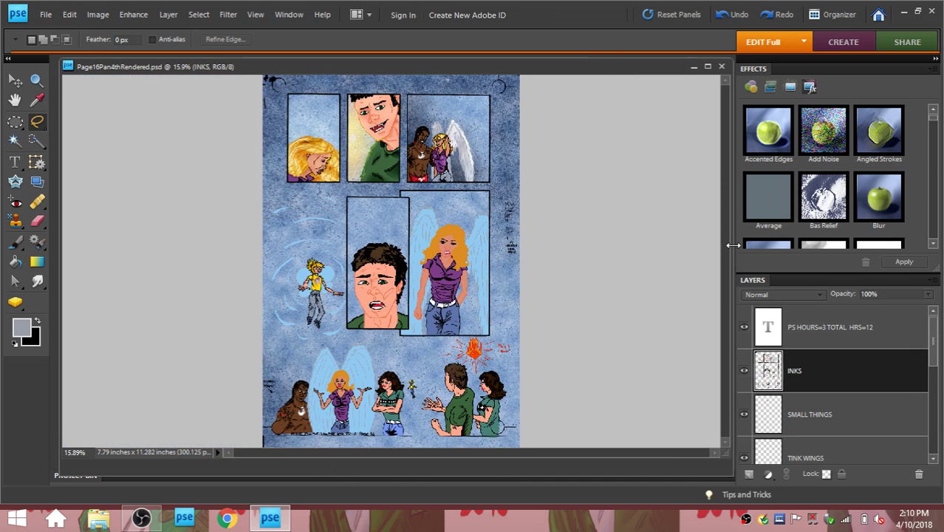
left_click_drag(58, 201, 103, 200)
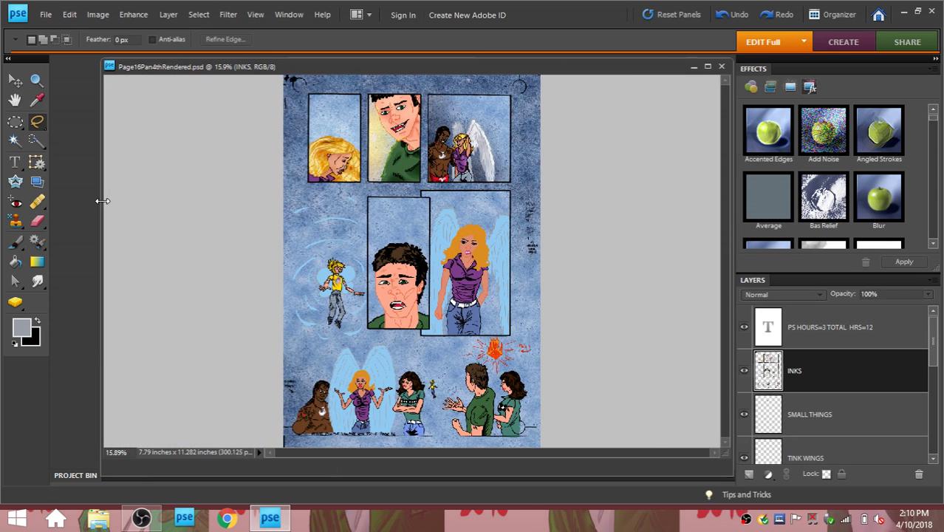
Step: Open the Color Key file from the 00 Peter Pan folder and arrange it as a narrow palette beside the comic page
left_click(46, 15)
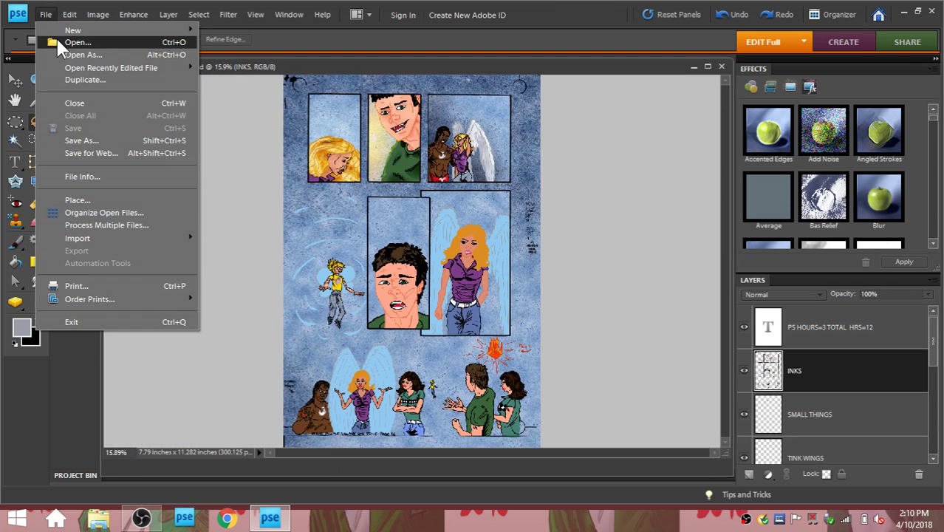
left_click(77, 42)
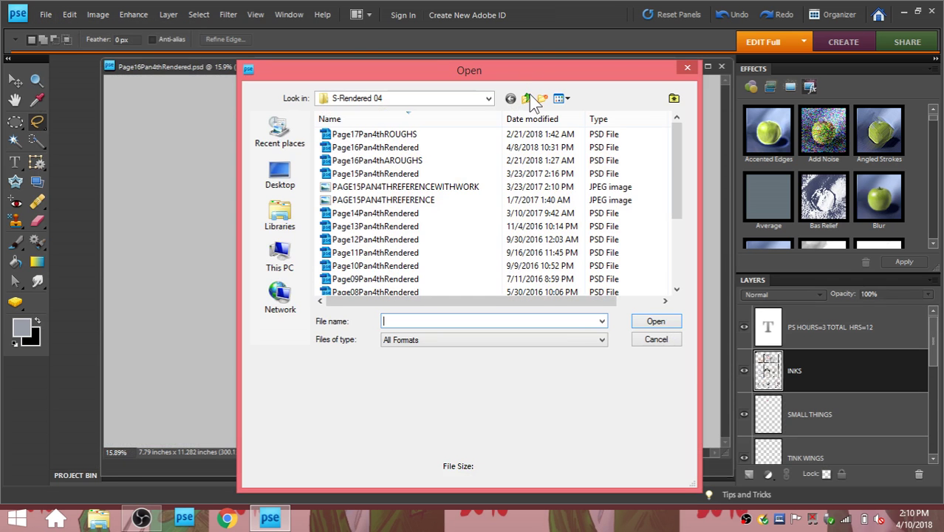
left_click(529, 98)
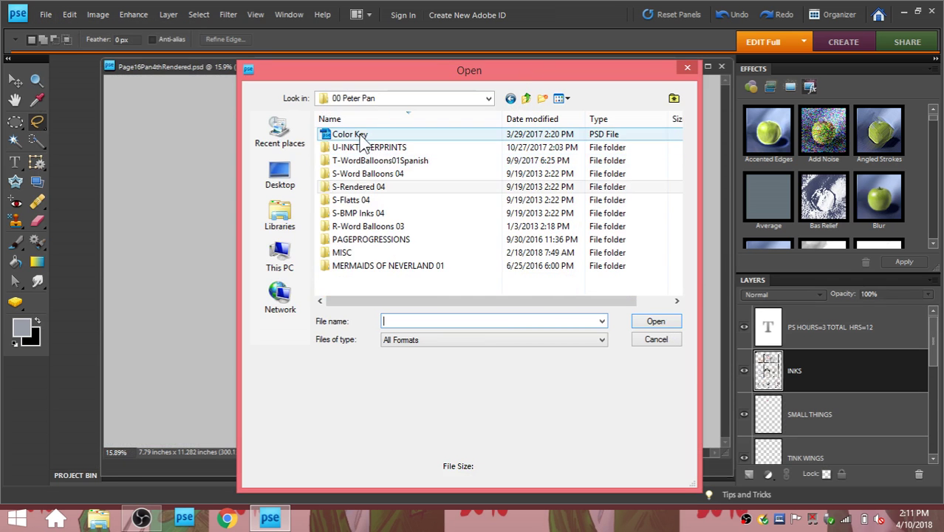
double_click(366, 134)
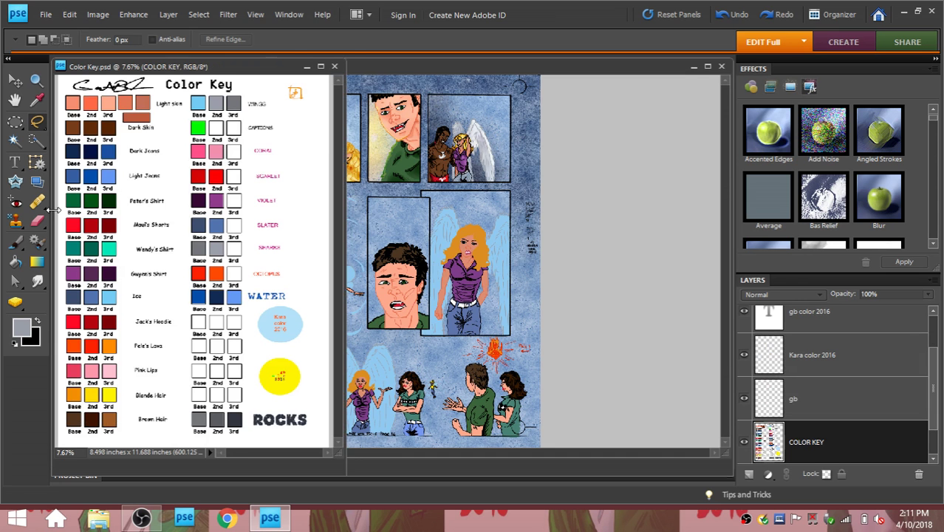
left_click_drag(346, 292, 290, 291)
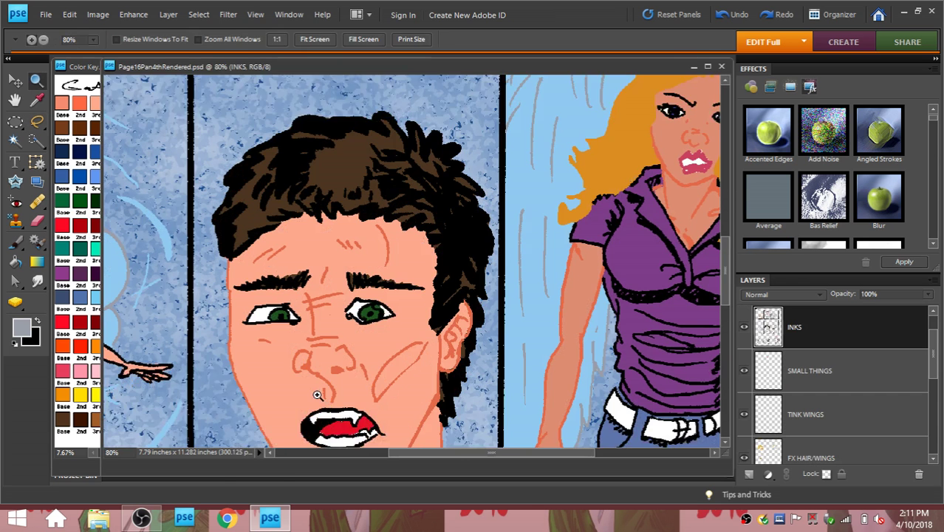
Step: On the HAIR/WINGS/FIRE layer, trace the flying fairy's upper wing beside her bent arm with the Magnetic Lasso at 100% zoom
scroll(414, 259, "down", 2)
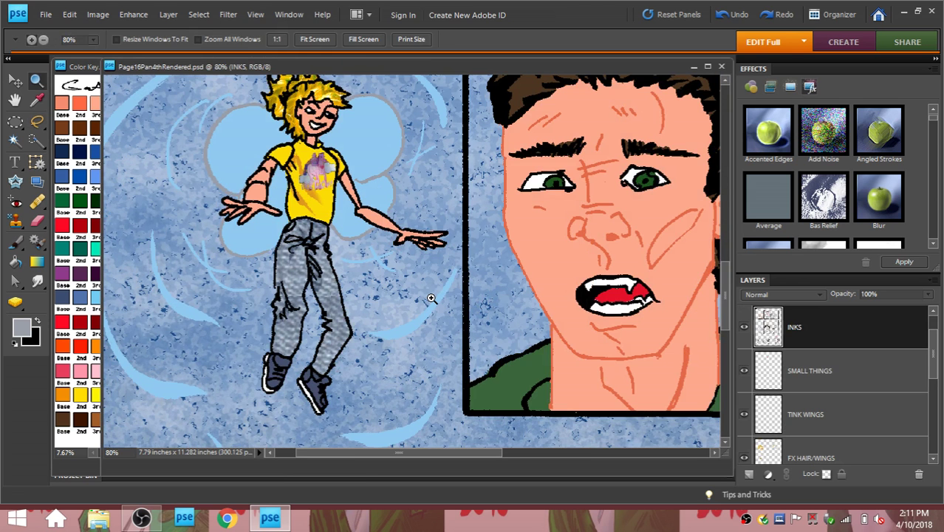
left_click(935, 422)
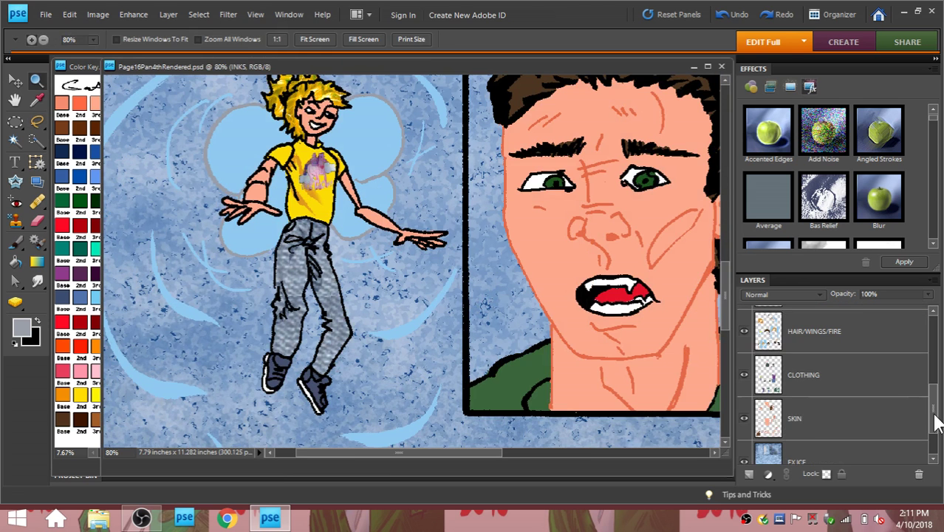
left_click(857, 319)
scroll(359, 211, "up", 1)
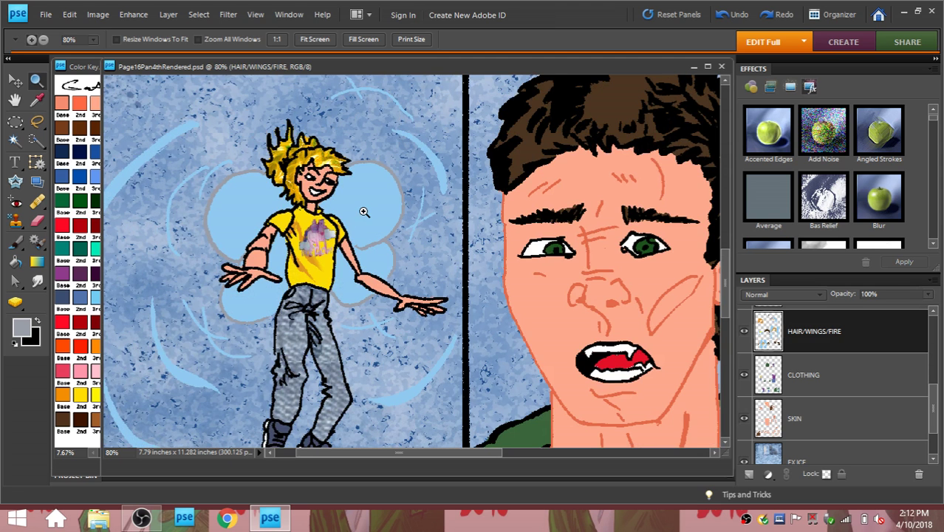
left_click(364, 212)
key("l")
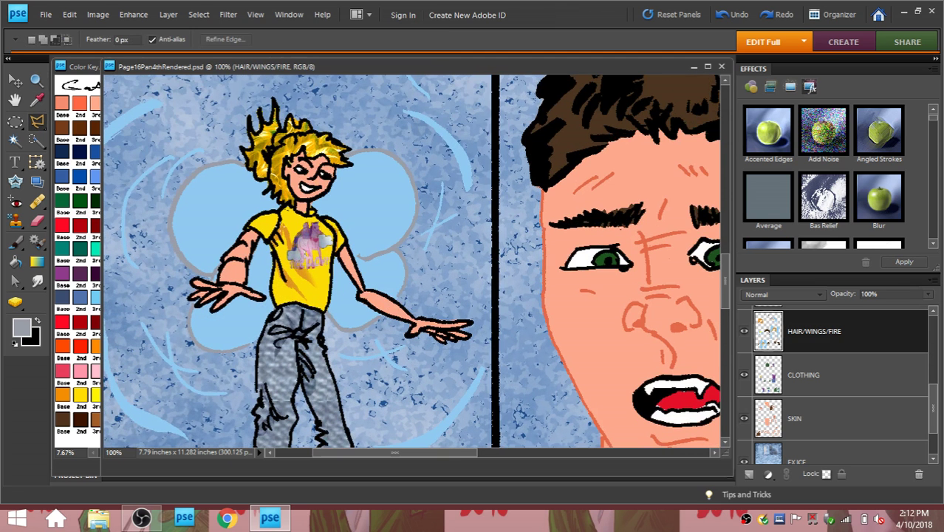
key("l")
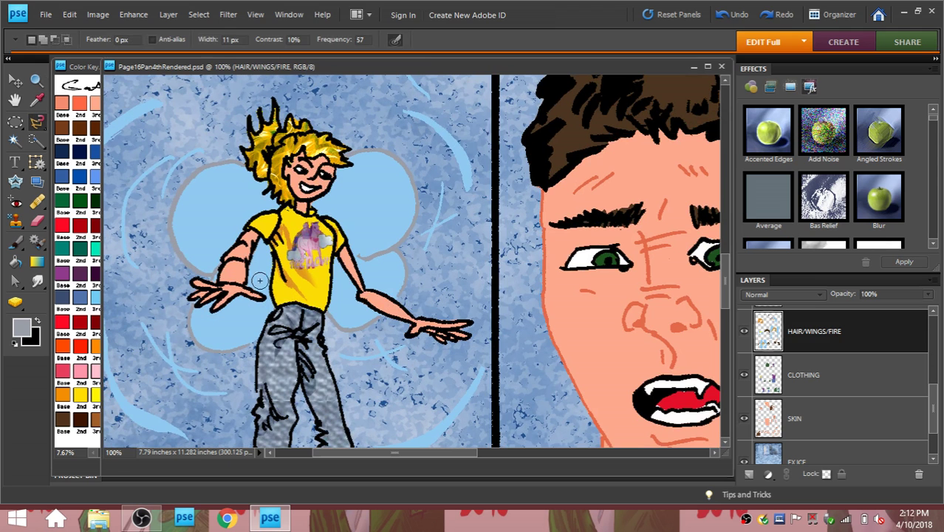
left_click(243, 164)
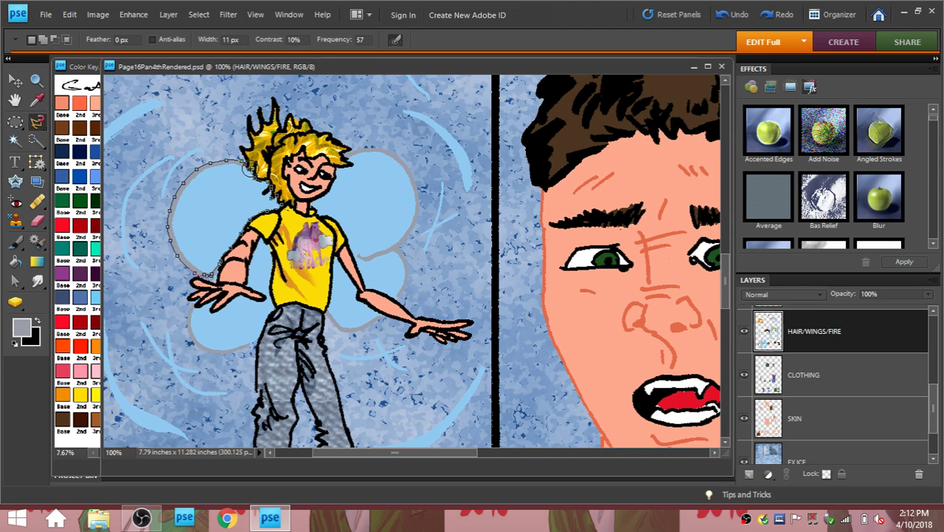
double_click(251, 169)
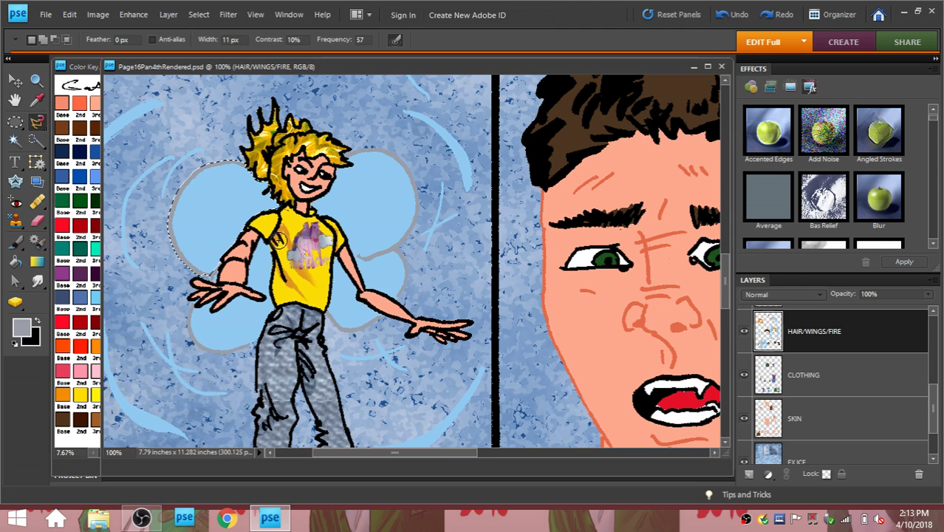
Step: Remove the selected wing's blue fill from the HAIR/WINGS/FIRE layer, keeping the selection, and make TINK WINGS the active layer
key("l")
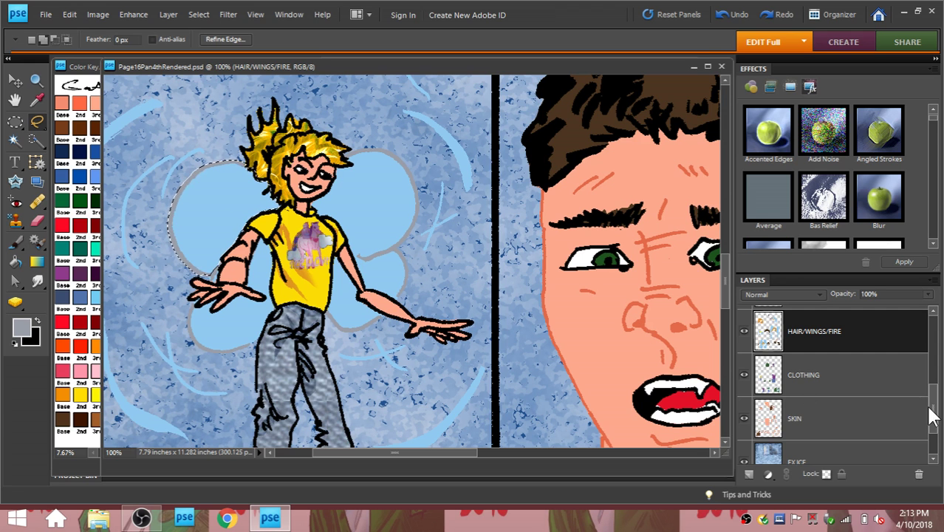
left_click_drag(932, 417, 937, 381)
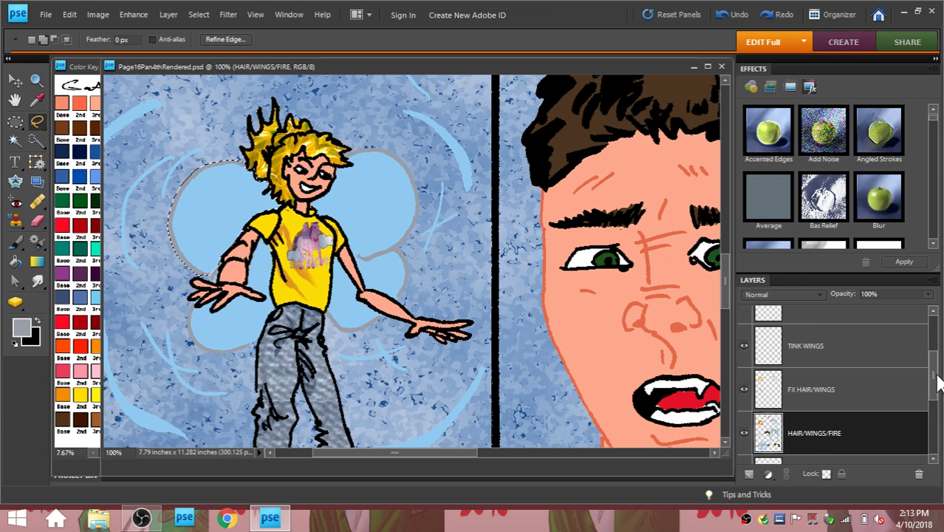
left_click(845, 342)
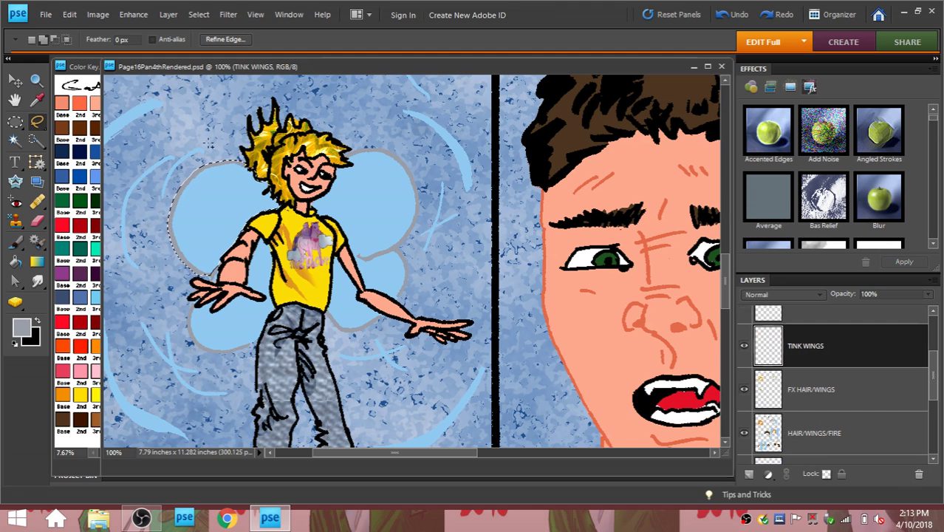
left_click(865, 435)
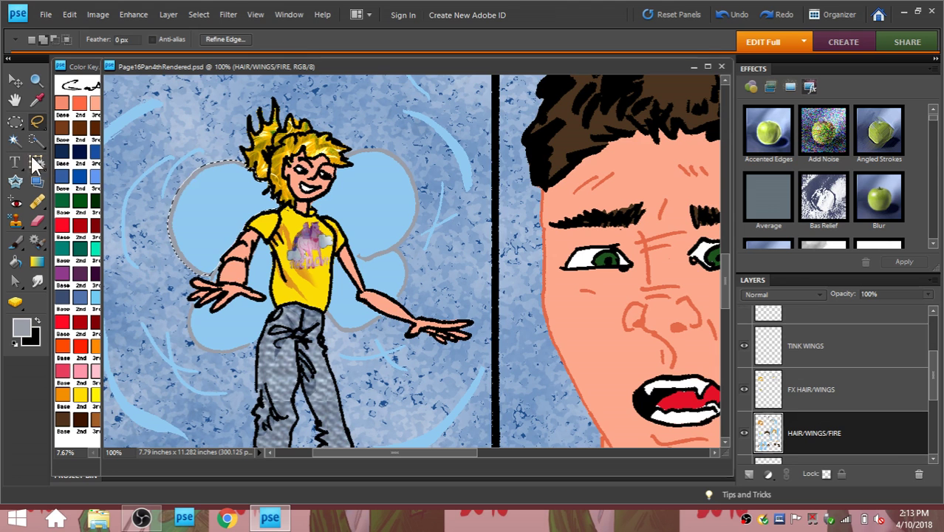
left_click(15, 141)
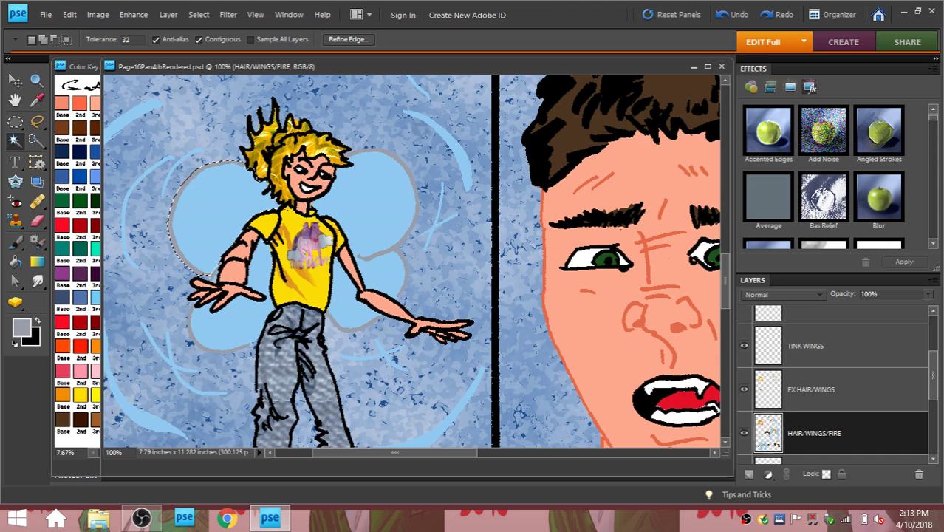
left_click(845, 357)
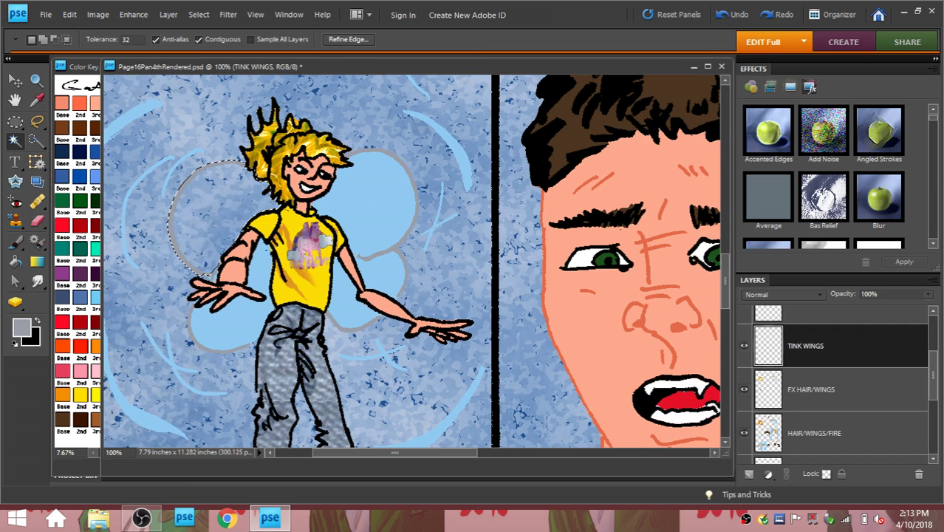
Step: Browse the images in the WINGS folder and the Textures Patterns Shirts folder for a suitable wing texture
key("ctrl+o")
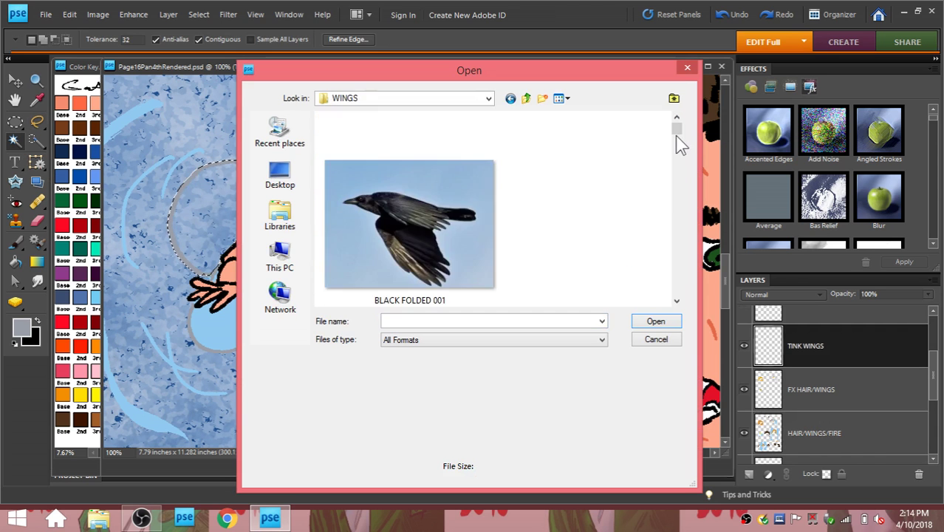
left_click_drag(676, 135, 676, 155)
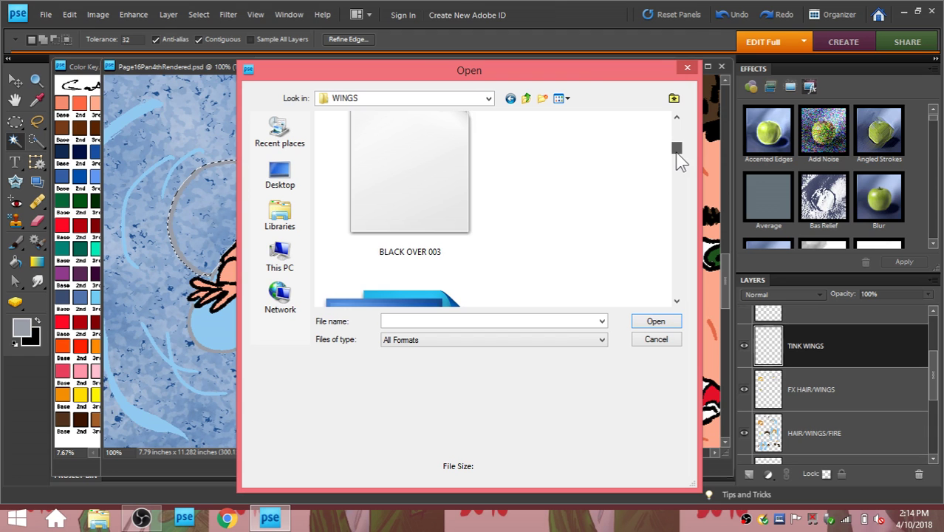
left_click_drag(677, 151, 677, 291)
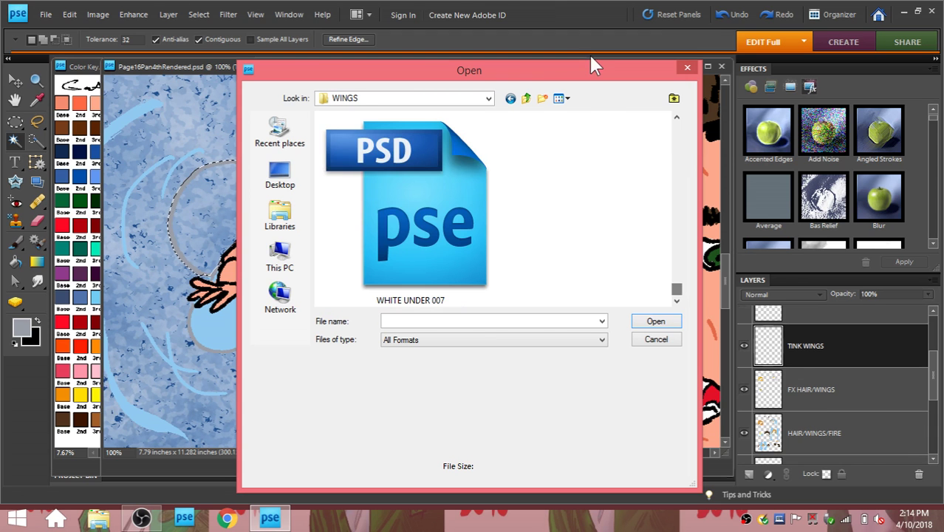
left_click(527, 99)
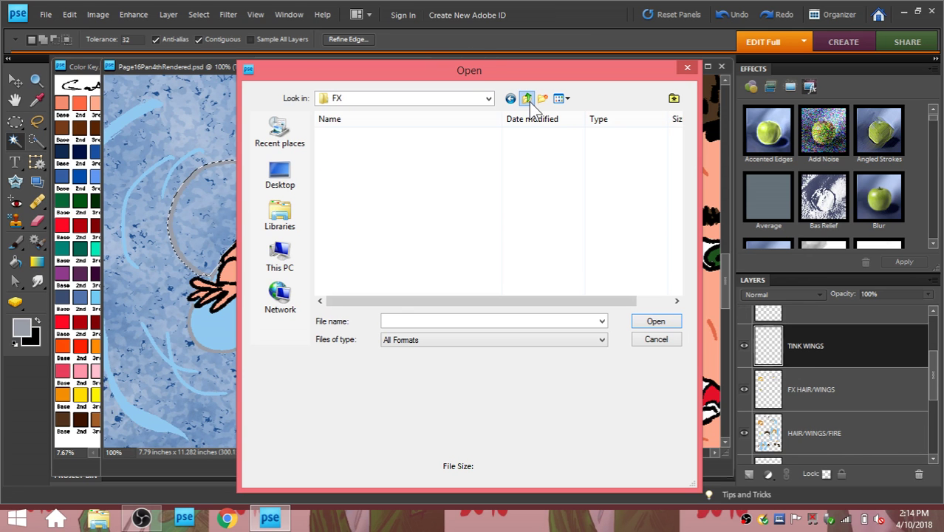
left_click(527, 99)
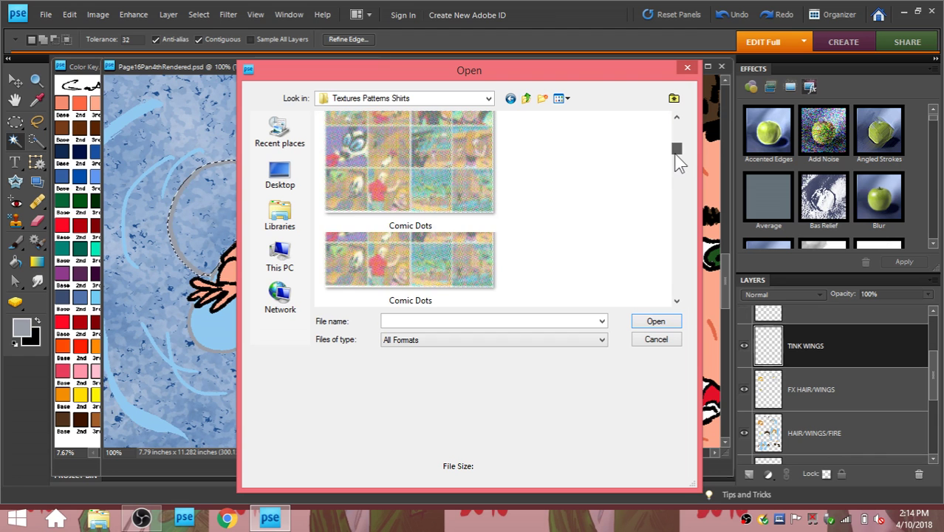
left_click(676, 301)
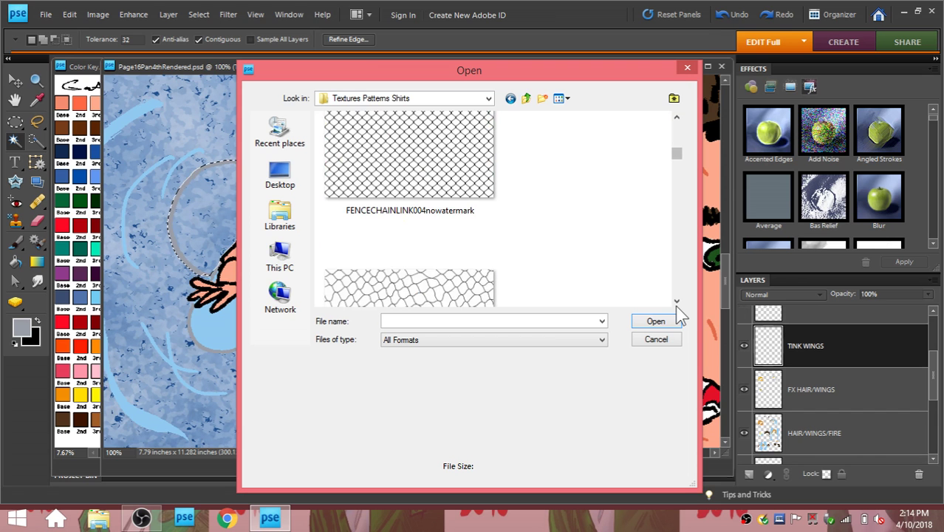
left_click(676, 301)
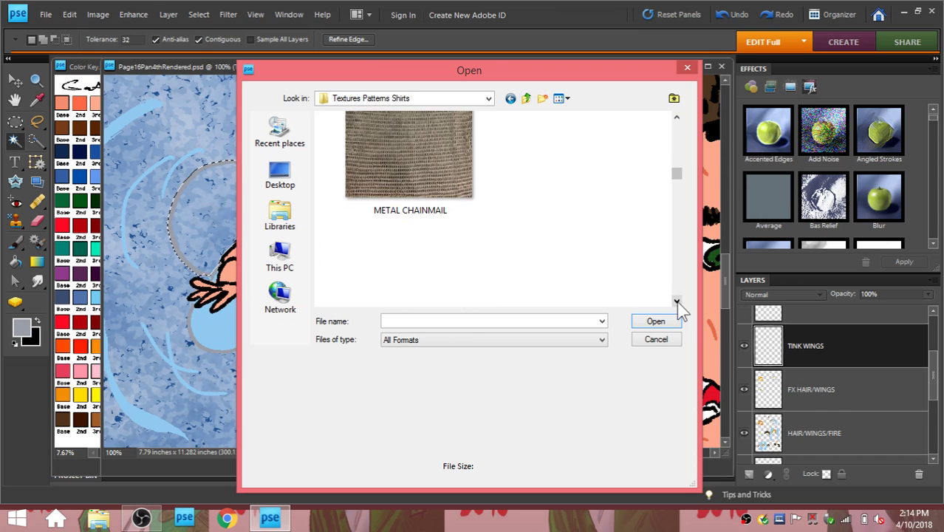
left_click(676, 302)
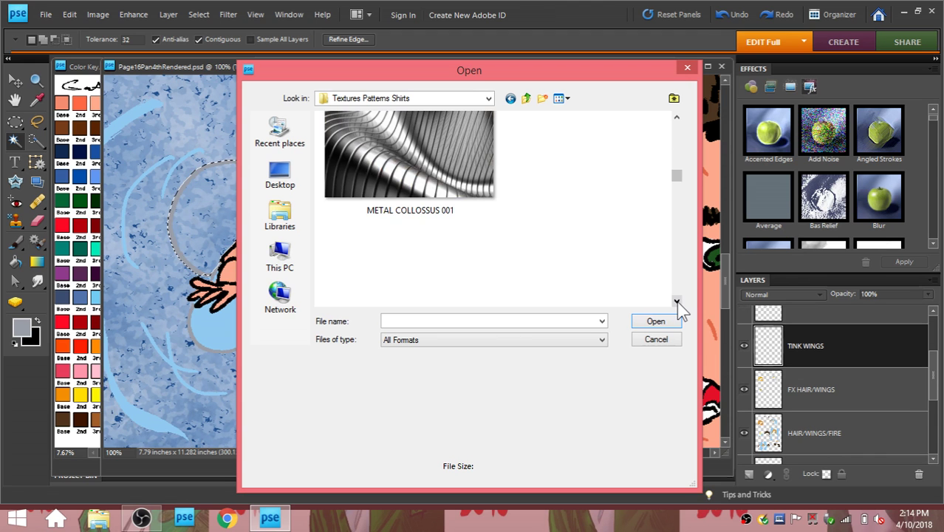
left_click(676, 302)
left_click(676, 302)
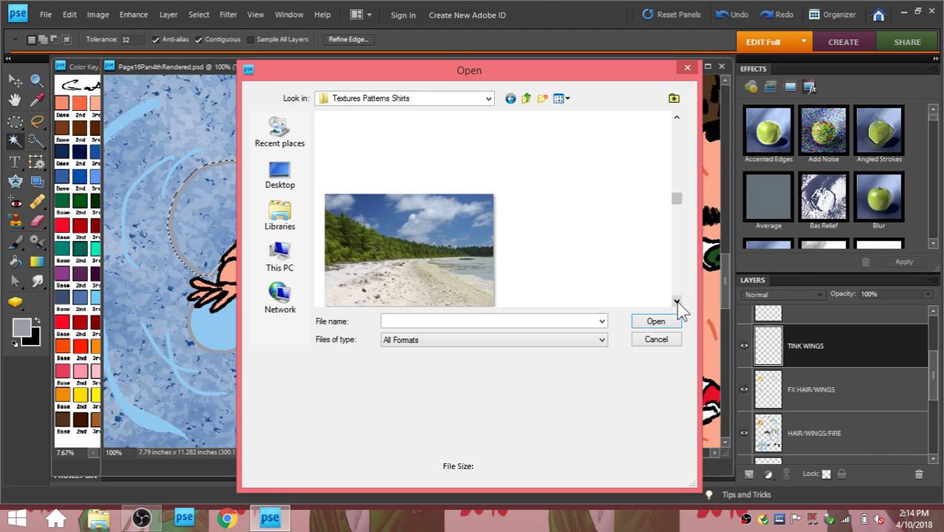
left_click(676, 301)
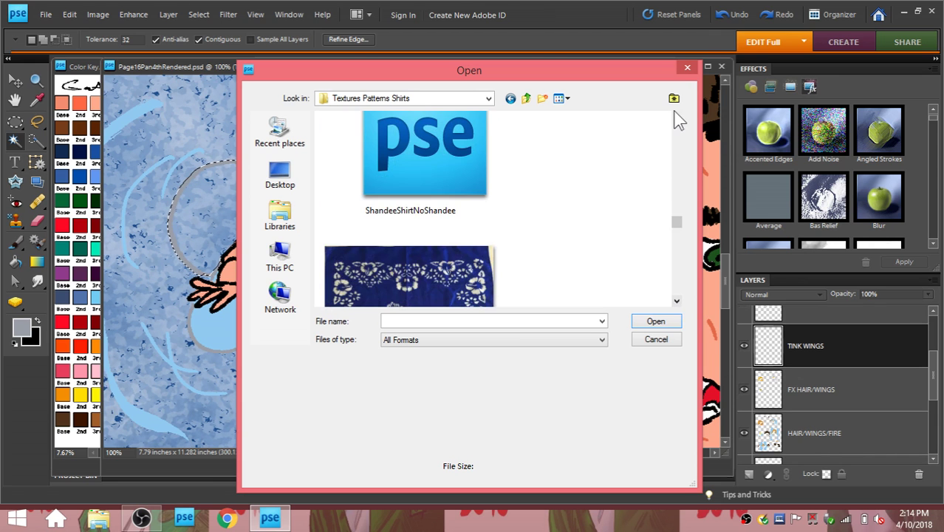
left_click(676, 118)
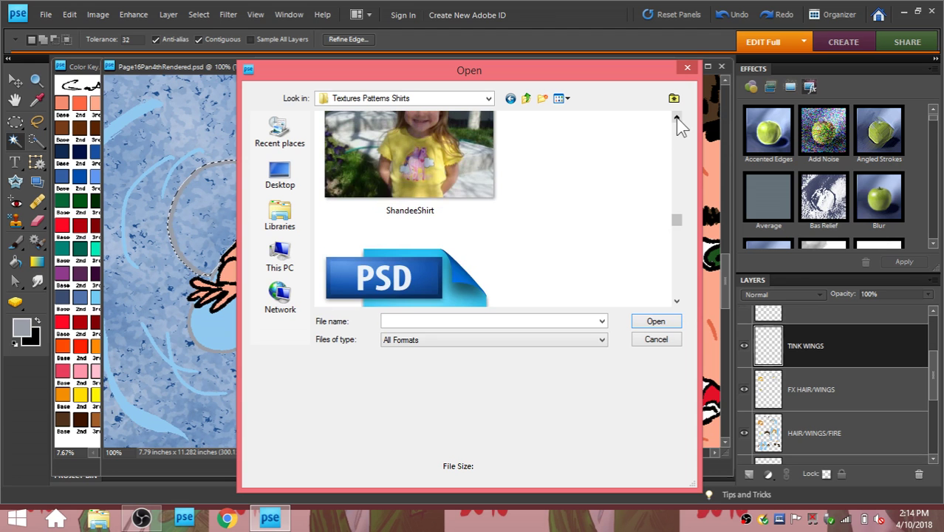
left_click(676, 302)
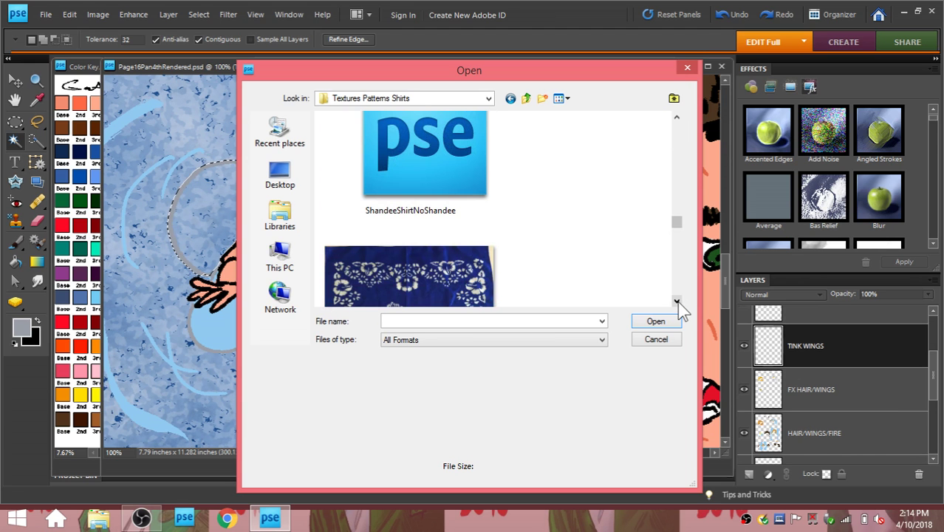
left_click(676, 302)
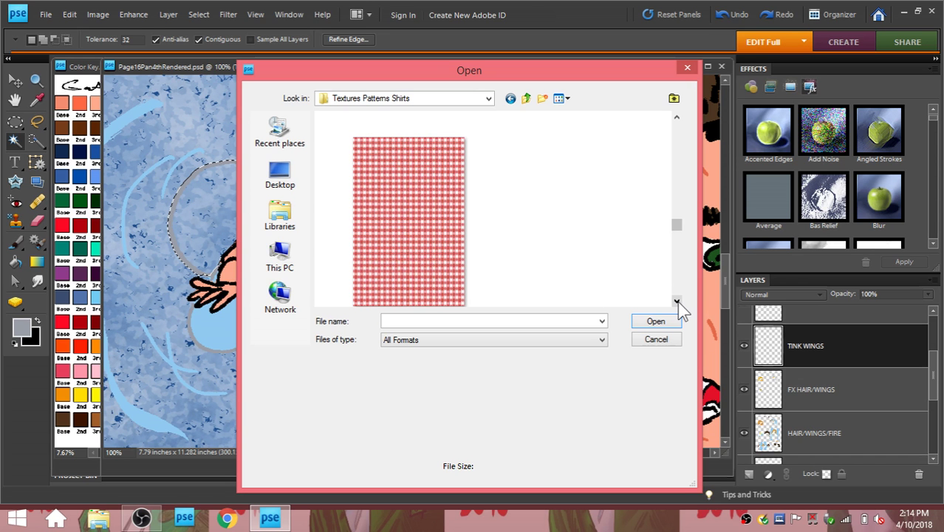
Step: Transfer TREE LEAF 001 and TREE LEAF 002 from the Textures Patterns Shirts folder into the WINGS folder under FX
key("Down")
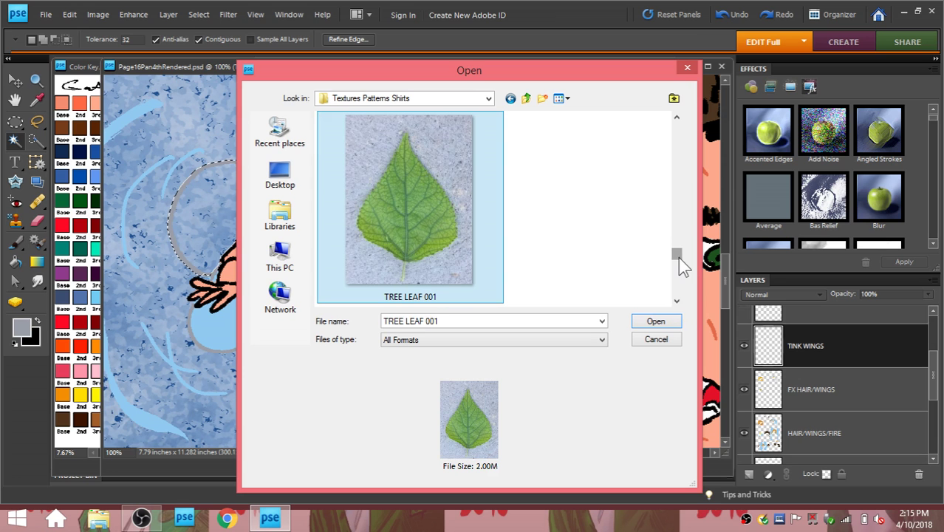
left_click(676, 302)
left_click(408, 274, "ctrl")
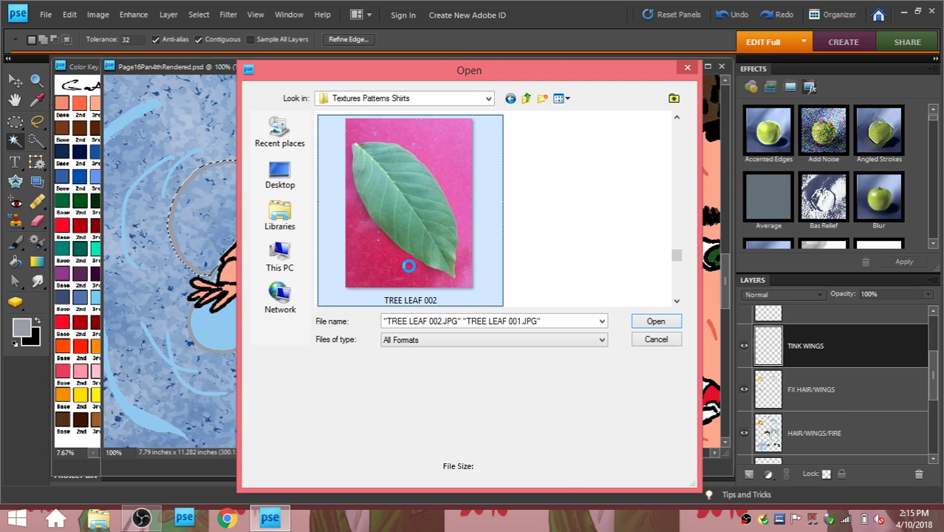
right_click(409, 267)
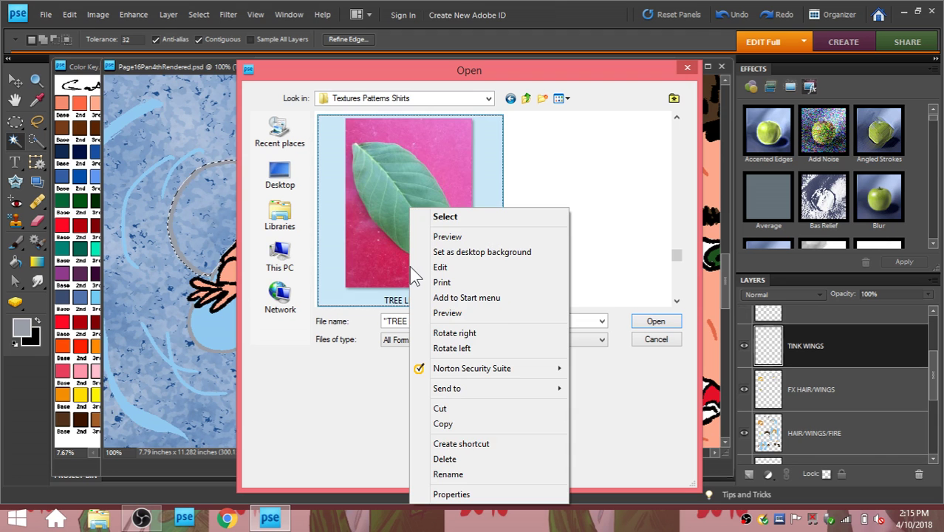
left_click(353, 236)
key("BackSpace")
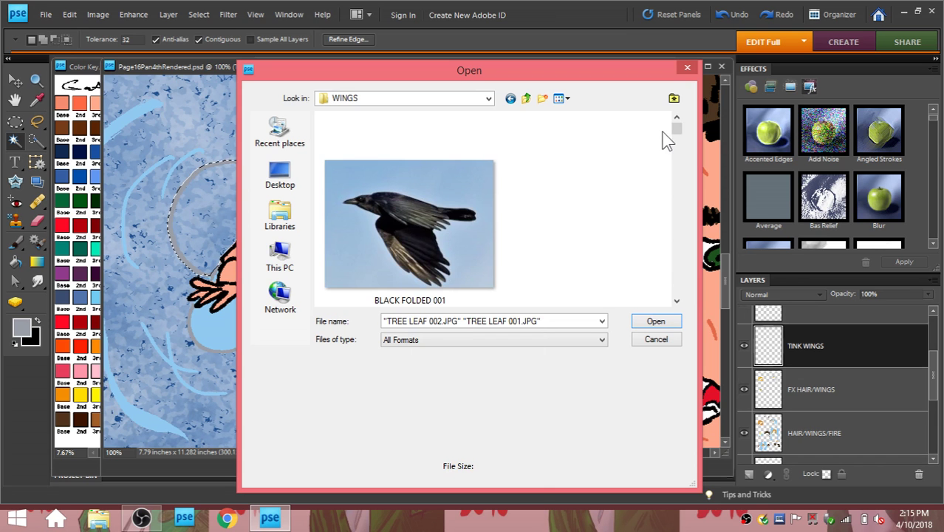
scroll(552, 264, "down", 10)
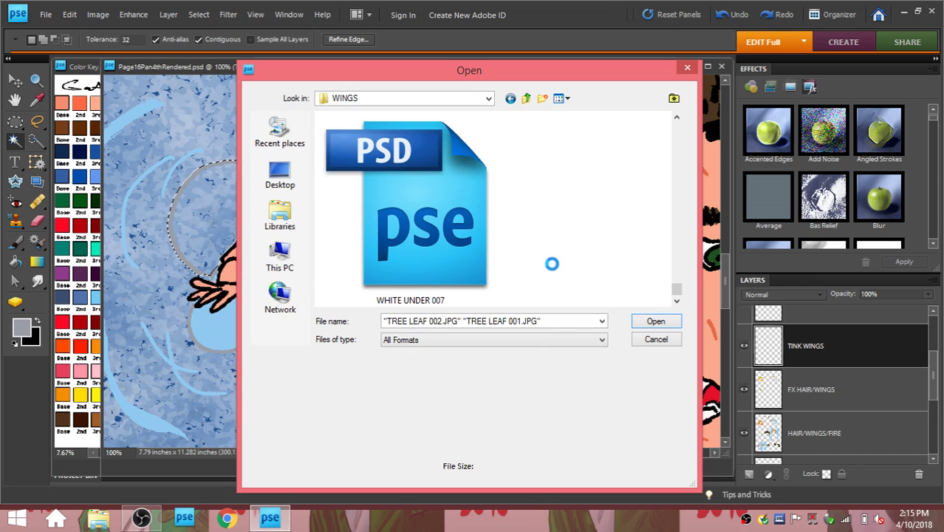
scroll(552, 264, "up", 3)
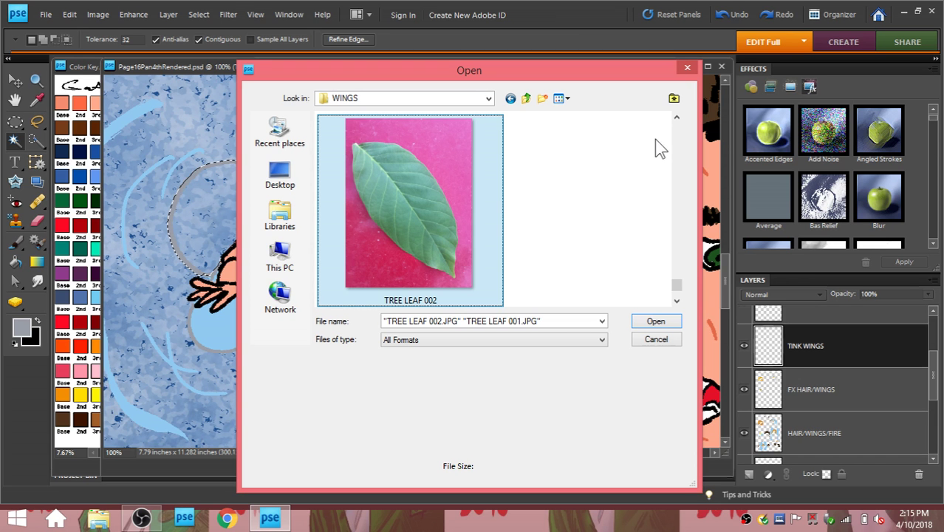
Step: Open TREE LEAF 001 from the WINGS folder
left_click(677, 118)
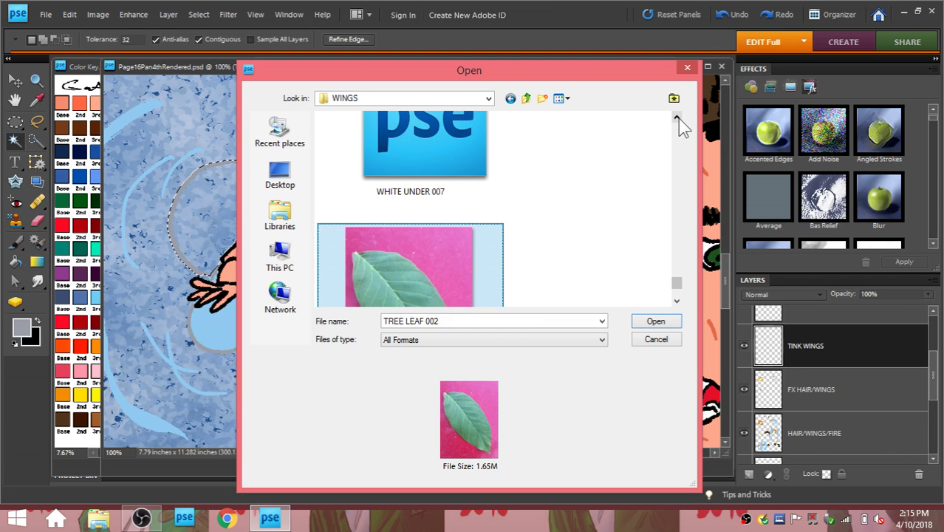
key("Down")
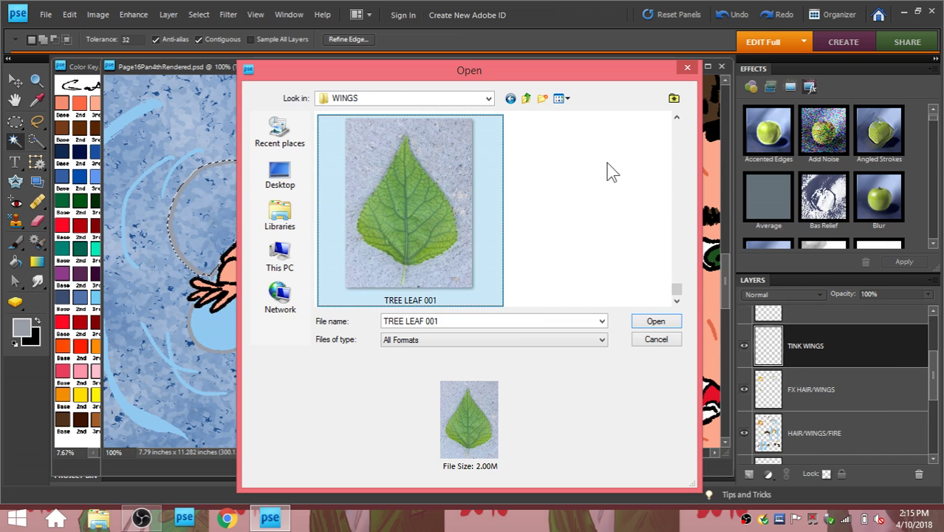
double_click(422, 206)
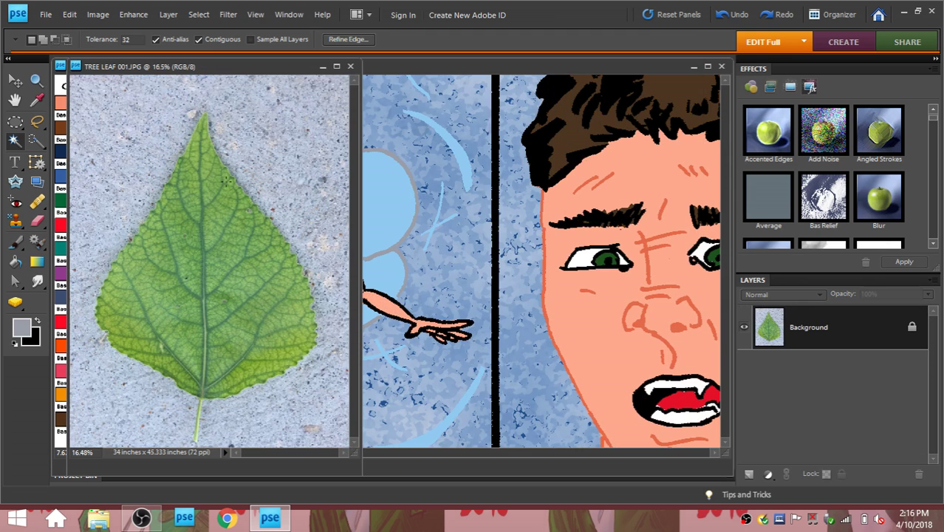
Step: Convert the leaf photo's Background into a regular layer named TINKWING
double_click(809, 334)
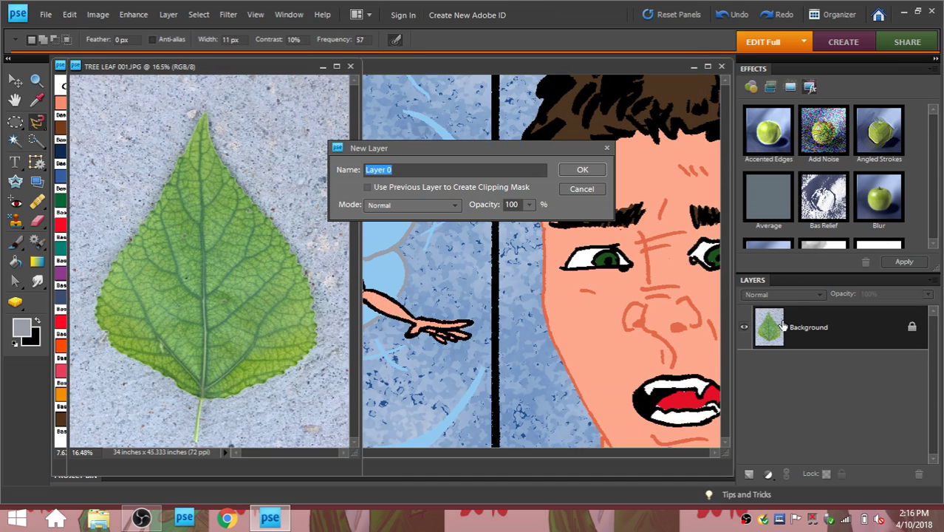
type("TINKWIN")
type("G")
key("Return")
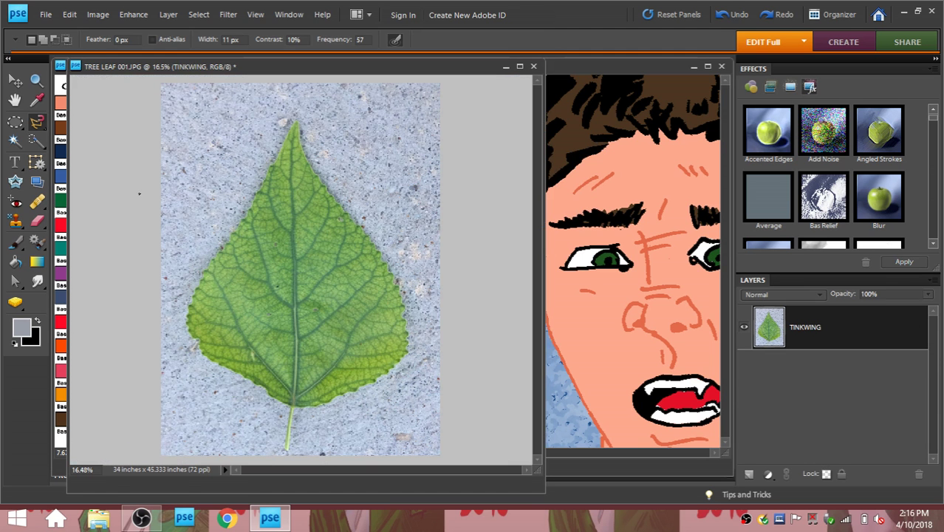
Step: Select the whole leaf photo, subtract the leaf and its stem with the Magnetic Lasso, and delete the surrounding concrete
key("m")
key("ctrl+a")
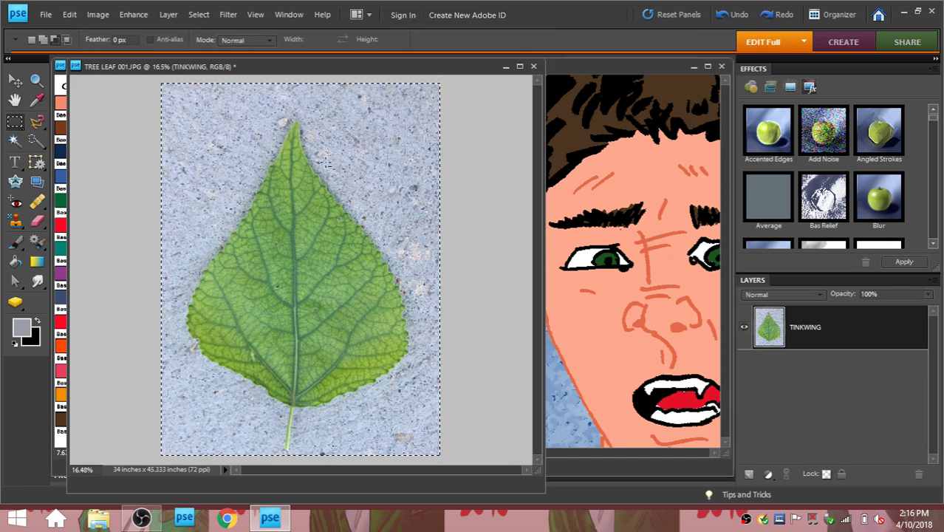
key("l")
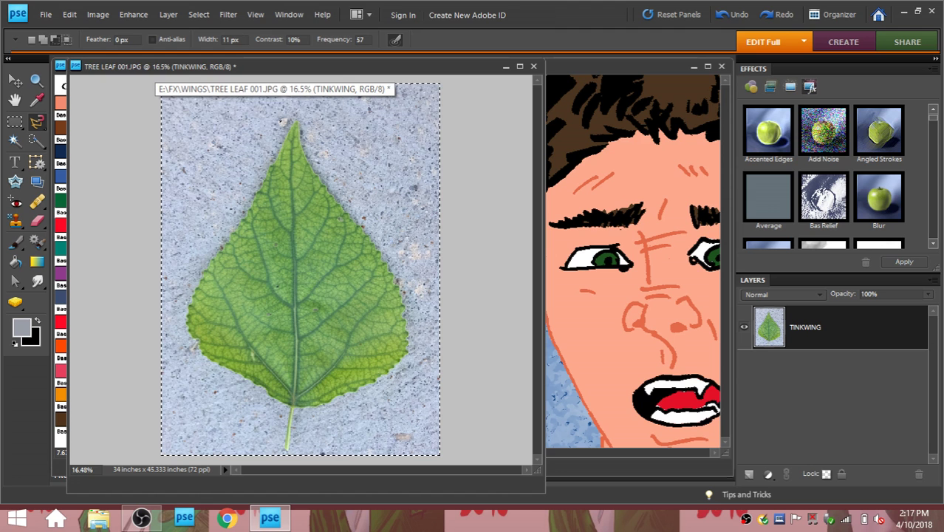
left_click(297, 121)
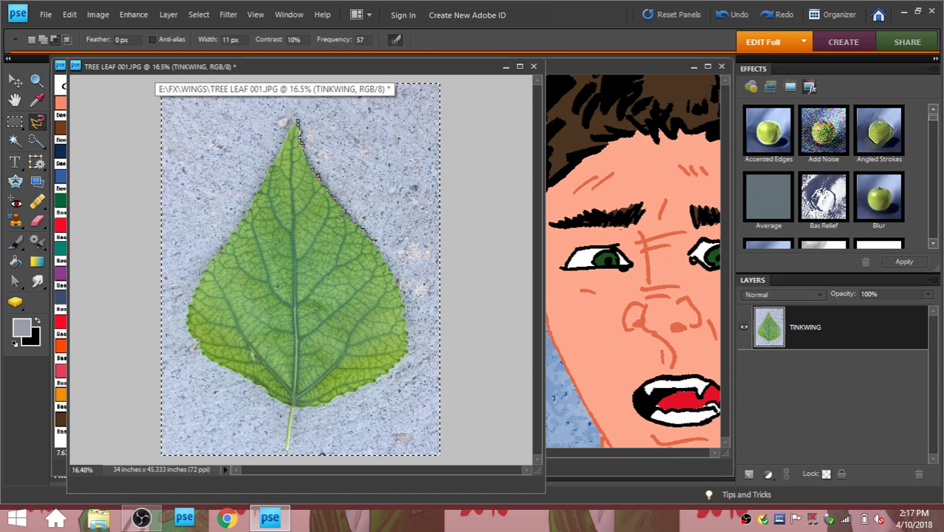
left_click_drag(378, 240, 287, 446)
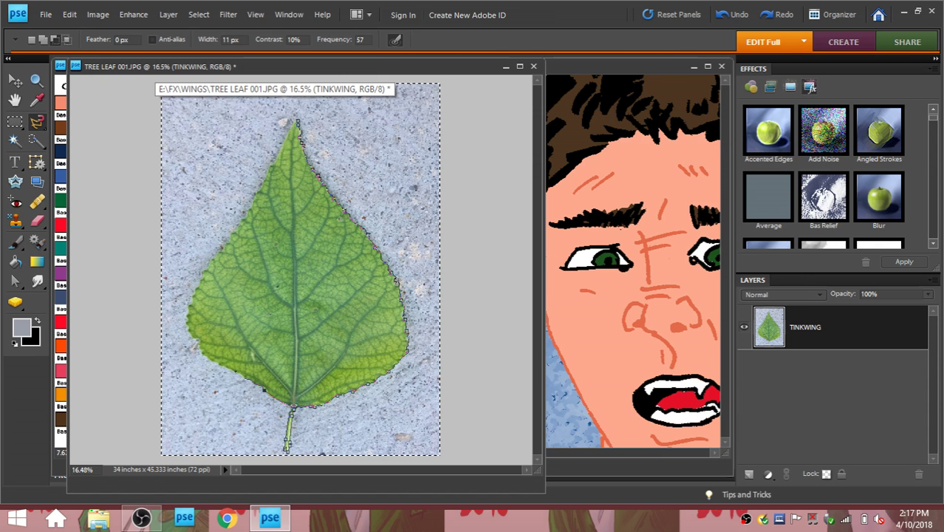
left_click_drag(264, 388, 290, 124)
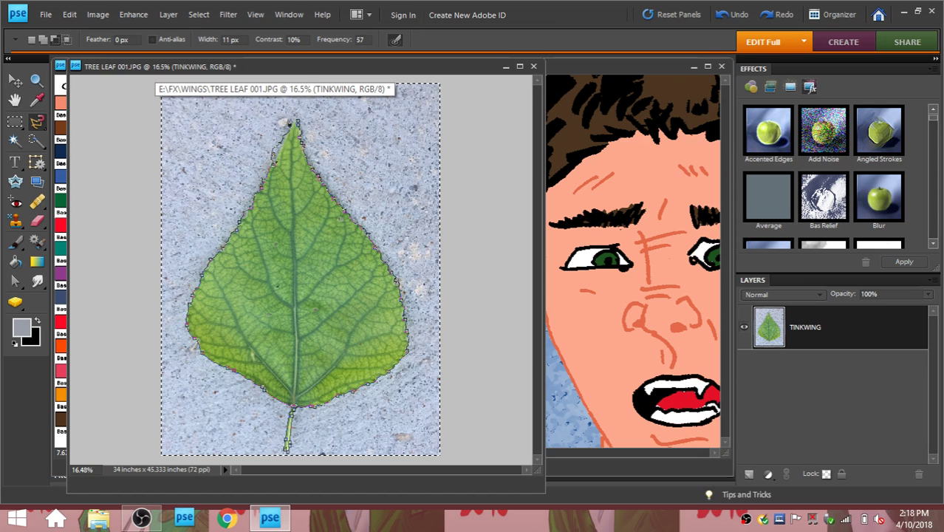
key("Delete")
Step: Recolor the green leaf to a bright blue with Color Variations, increasing blue in the midtones
left_click(133, 14)
mouse_move(183, 142)
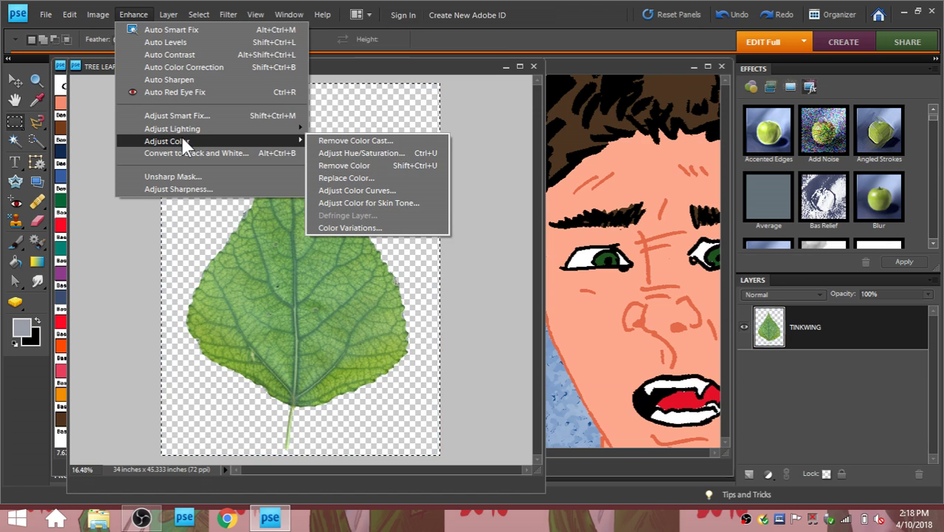
left_click(350, 227)
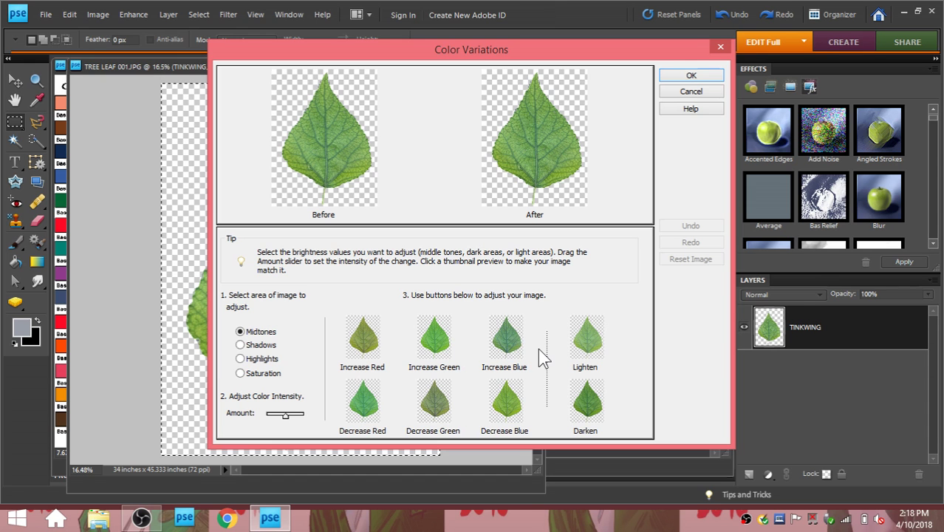
left_click(507, 341)
left_click(240, 358)
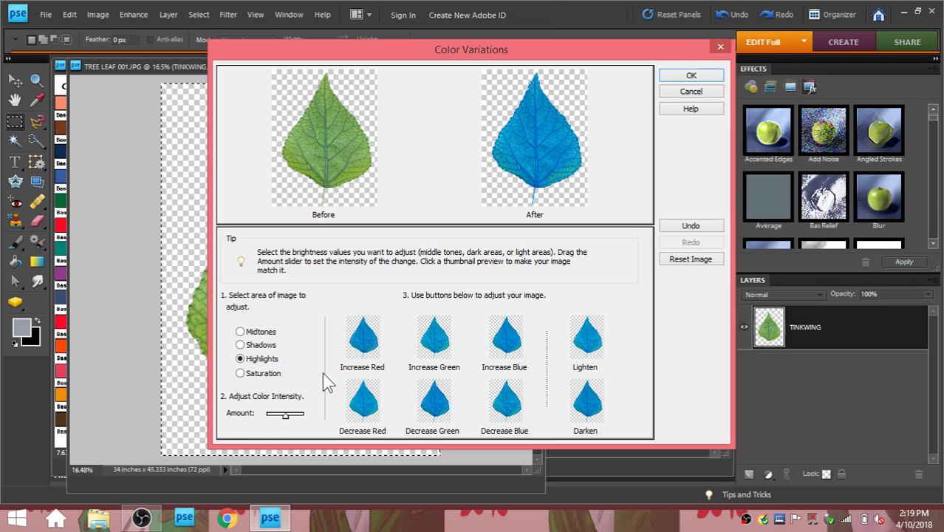
left_click(268, 373)
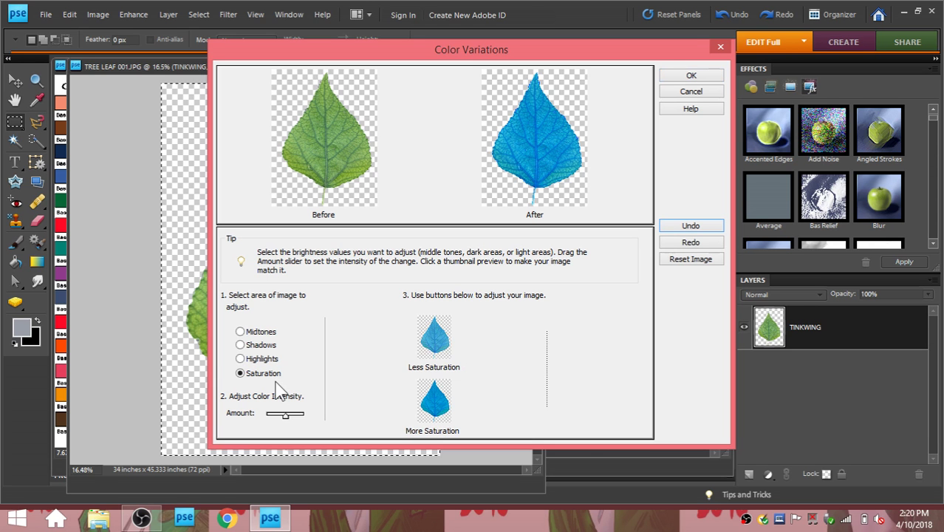
key("Return")
Step: Return to the Page16Pan4thRendered document with the TINK WINGS layer active
left_click(69, 14)
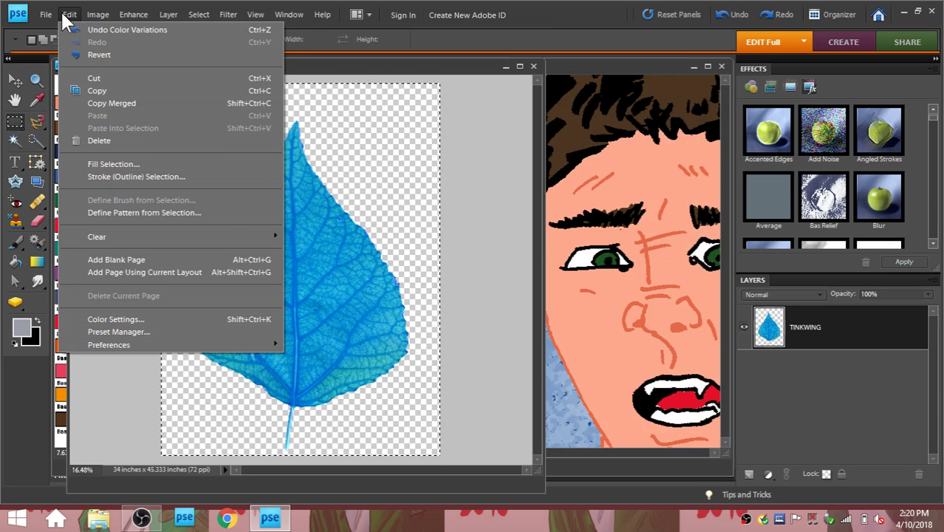
left_click(45, 14)
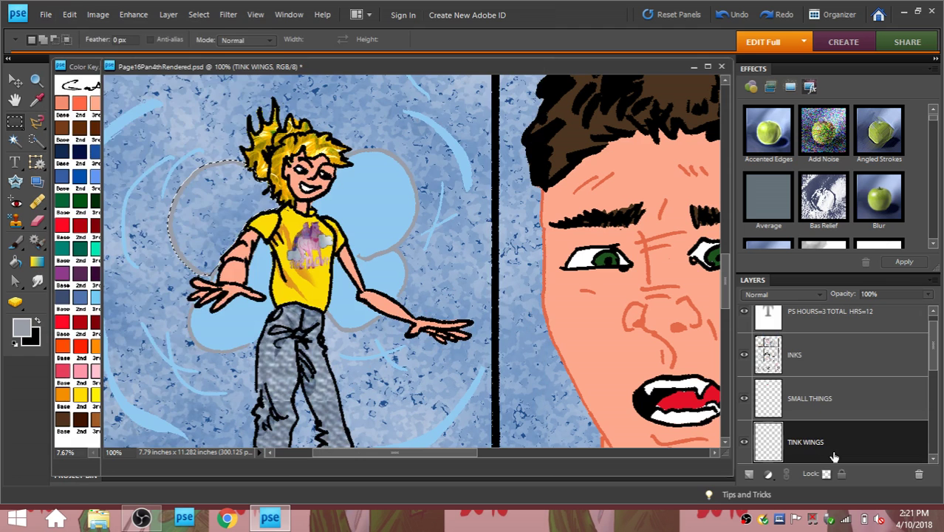
Step: Paste the blue leaf into the selected upper-left wing, scale it to 95.5%, and rotate it to about -25.3°
key("v")
left_click(69, 14)
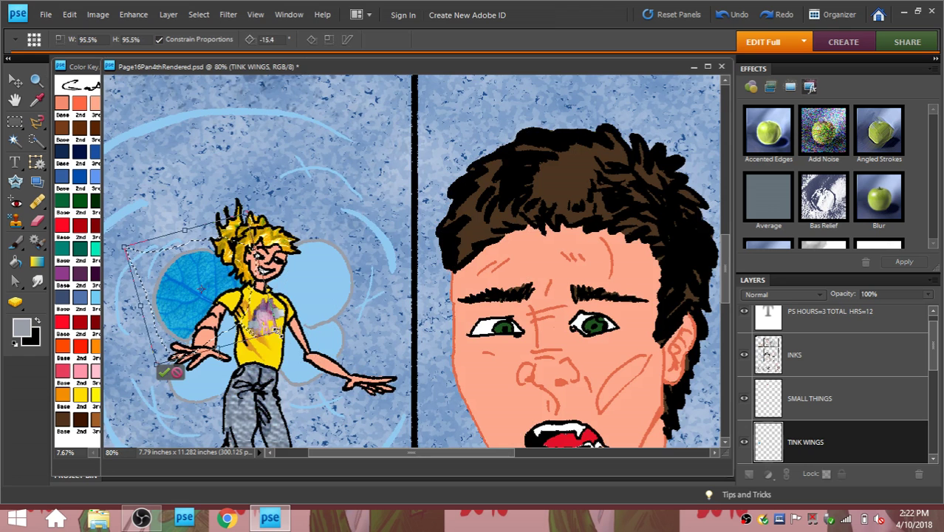
left_click_drag(126, 248, 119, 260)
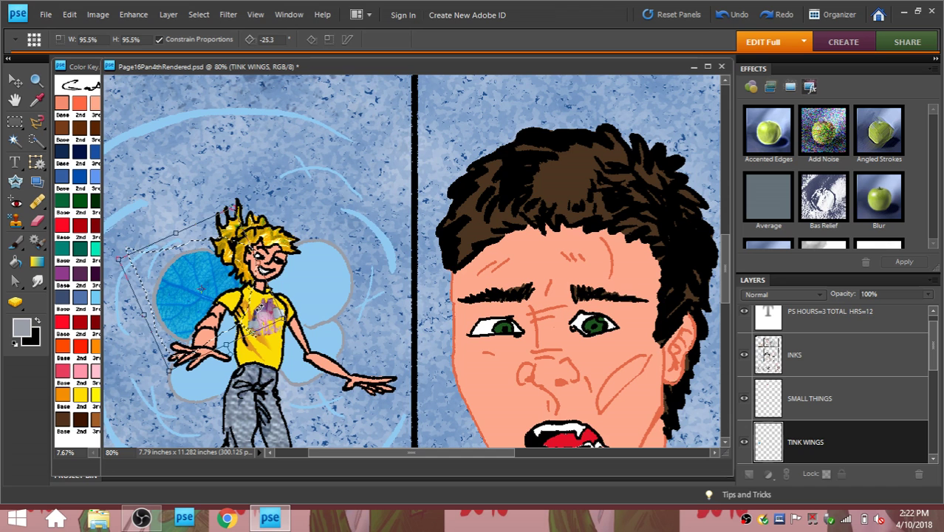
key("ctrl+z")
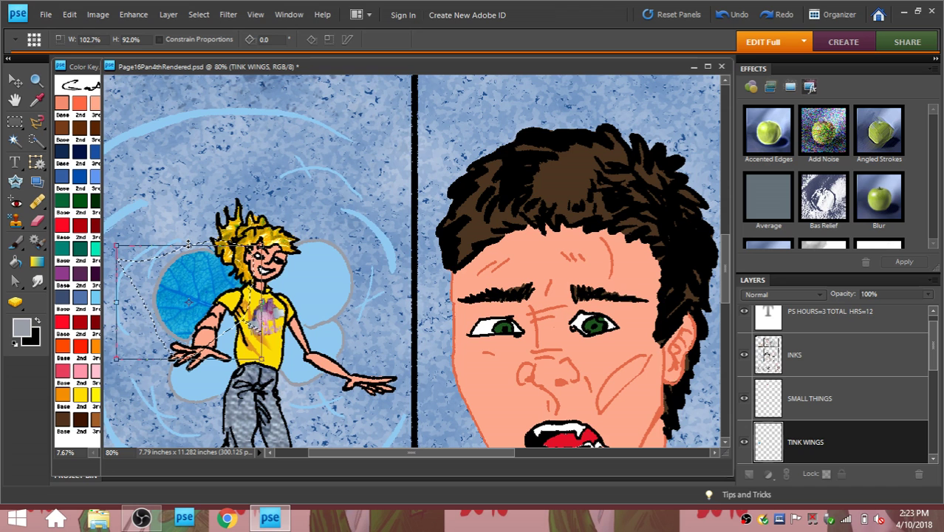
Step: Stretch and reposition the leaf texture within the upper-left wing at about 102.7% width and 89.8% height
left_click_drag(188, 244, 188, 239)
left_click_drag(190, 359, 191, 351)
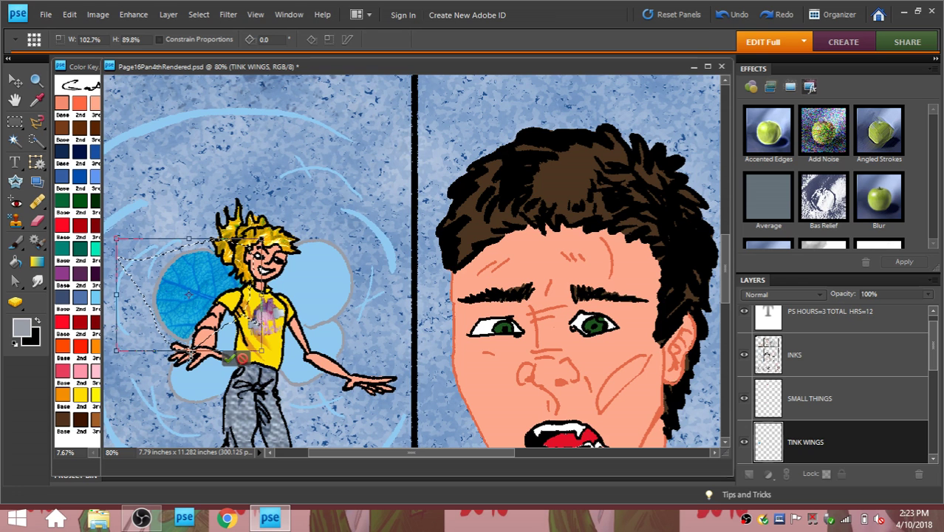
left_click(191, 355)
Step: Select the grey outlines of all the wings on the INKS layer with the Magic Wand and sample a blue from the leaf texture
key("w")
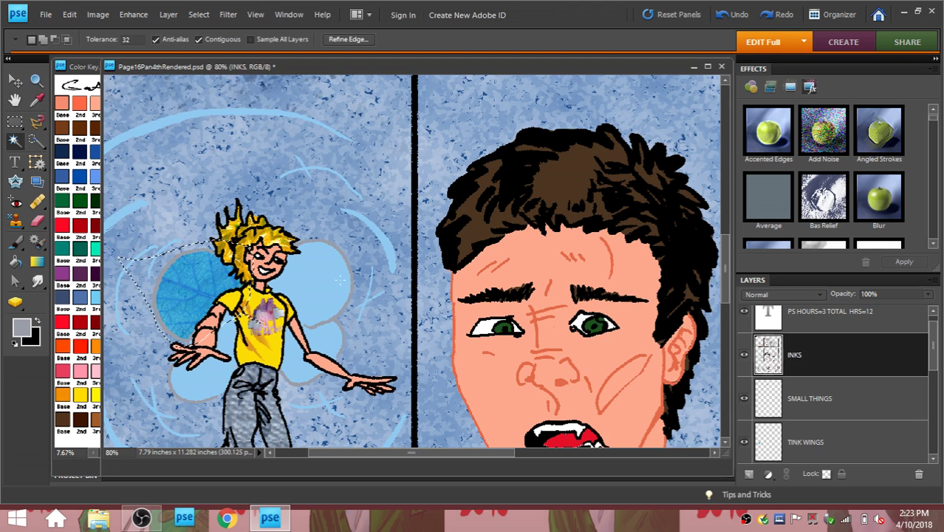
left_click(339, 279)
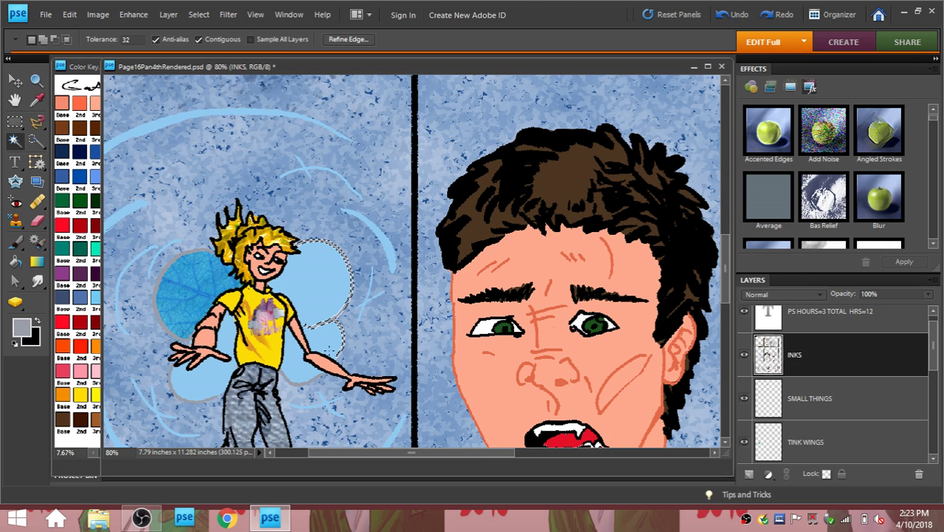
left_click(331, 348, "shift")
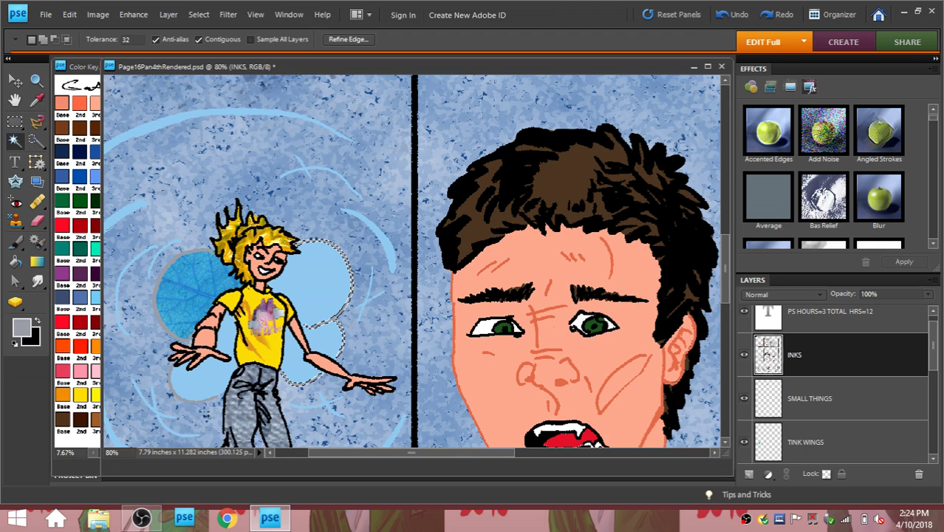
key("i")
left_click(197, 294)
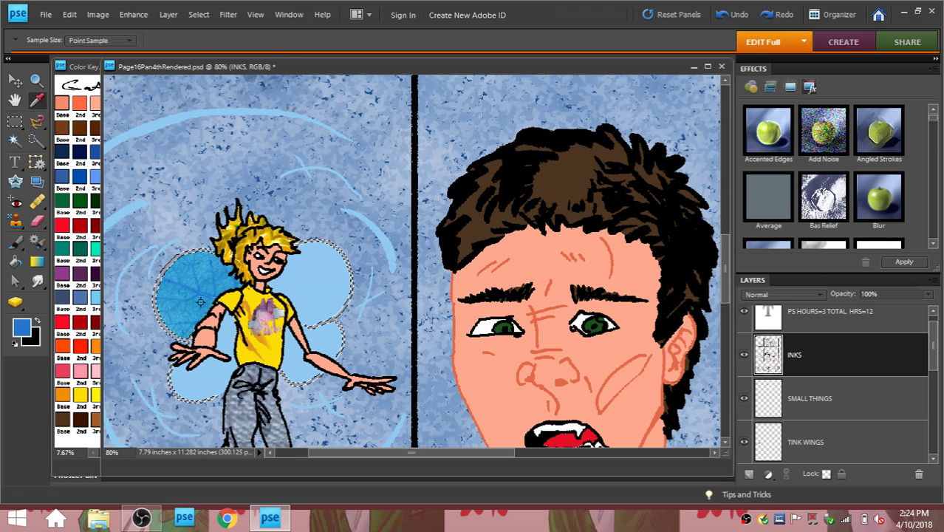
Step: Shift the WINGS label in the Color Key document to the right to make room for a fourth swatch
left_click(78, 67)
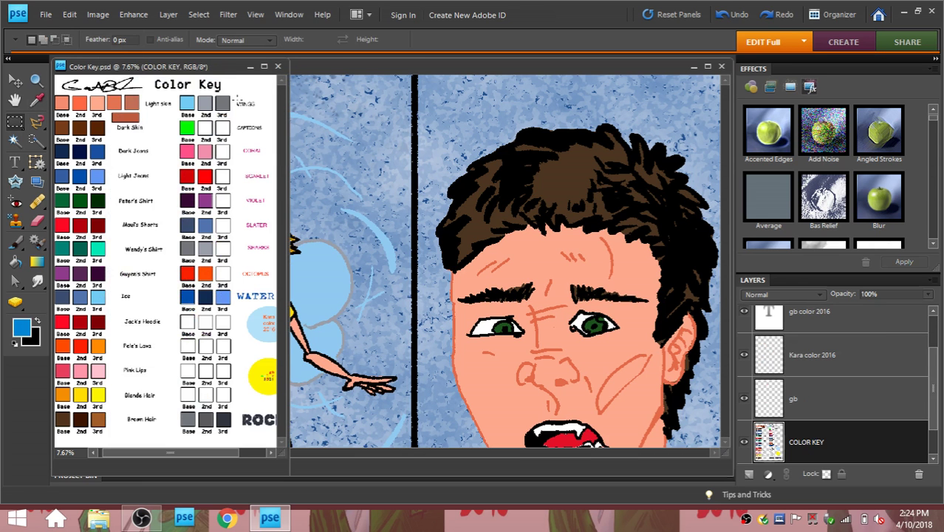
left_click_drag(235, 96, 266, 113)
key("v")
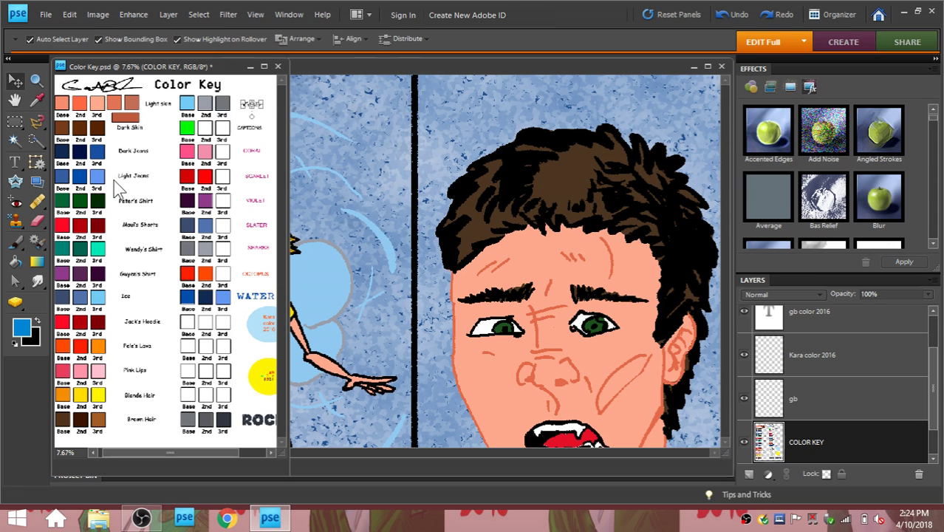
key("shift+Right")
key("shift+Right")
key("shift+Right")
Step: Select a square between the dark grey swatch and the WINGS label and outline it with a 10 px black centered stroke
key("m")
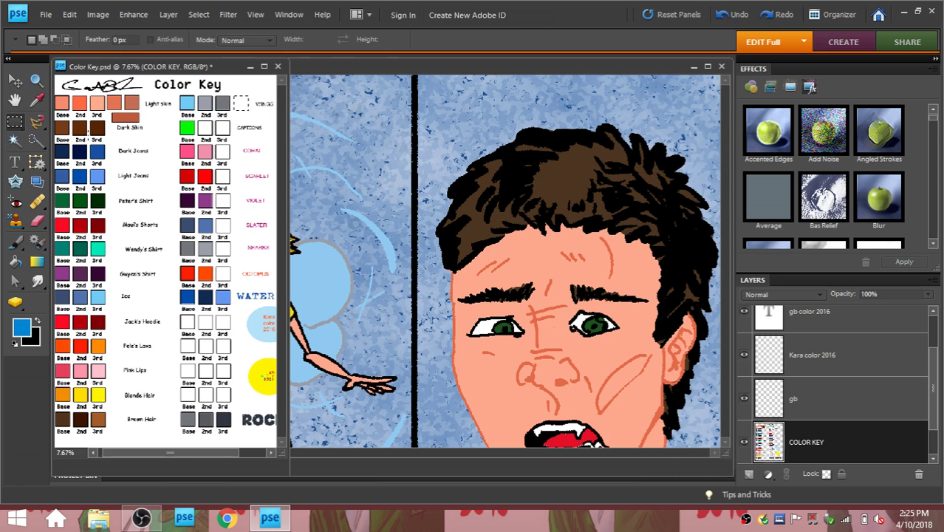
left_click(70, 15)
left_click(111, 210)
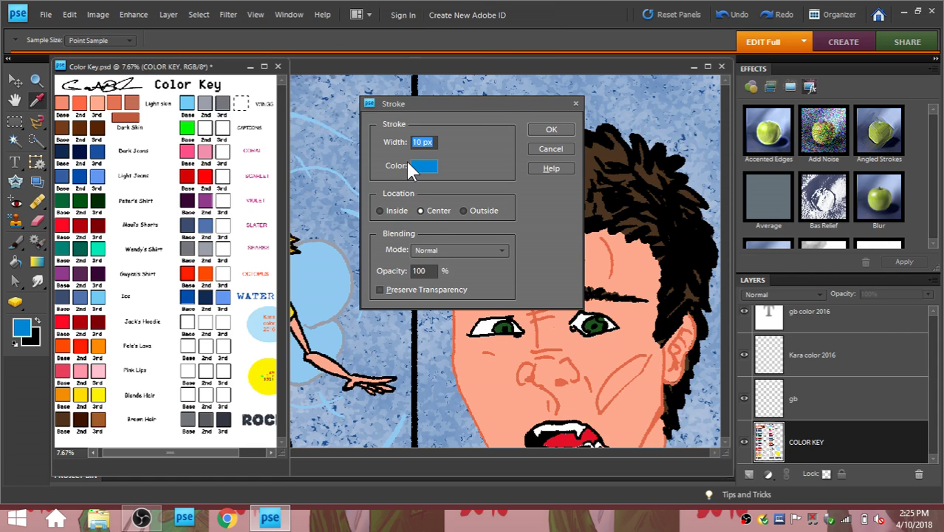
left_click(431, 250)
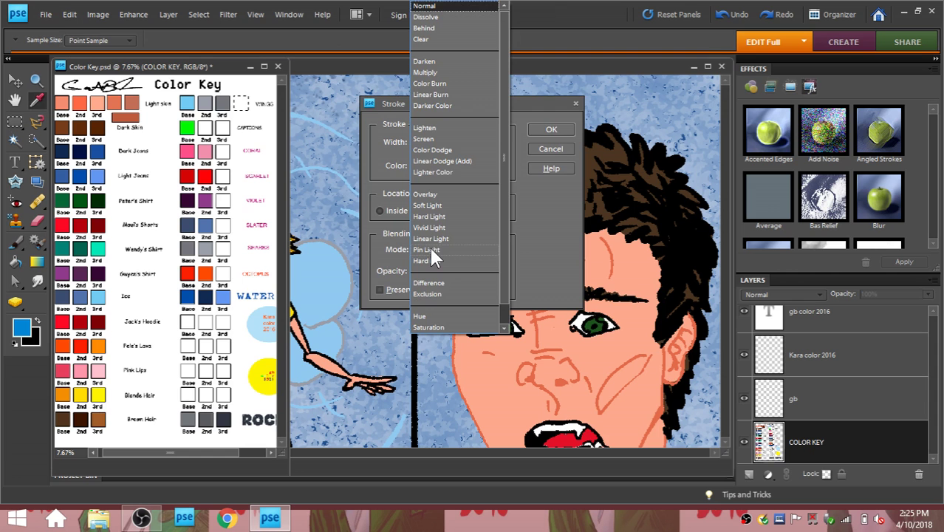
key("Escape")
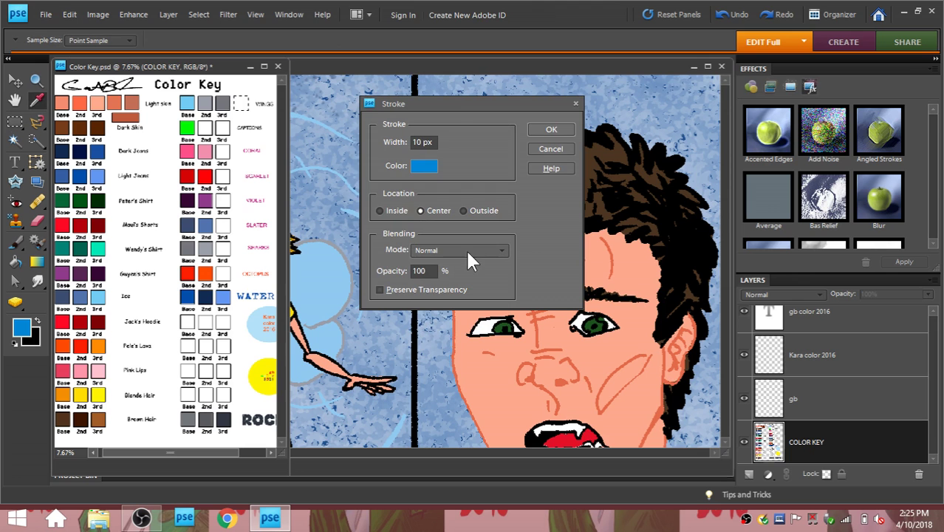
left_click(423, 164)
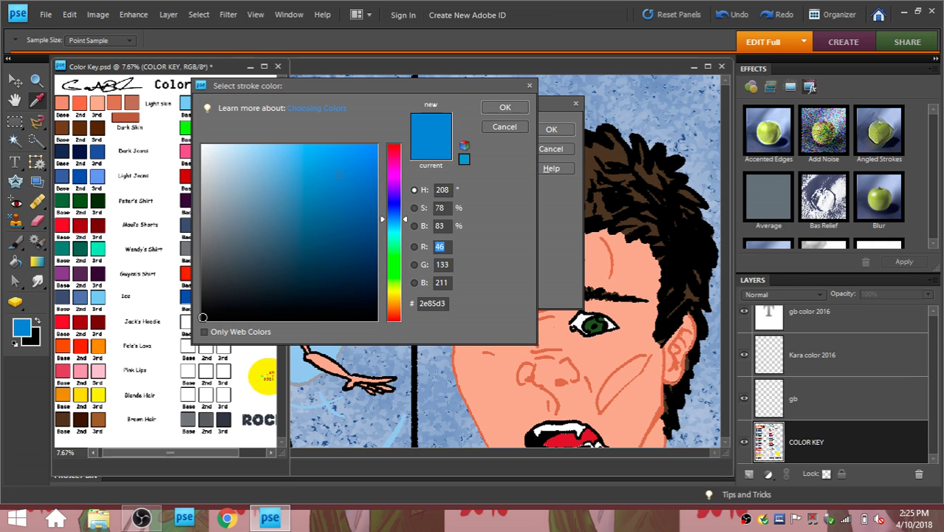
left_click(501, 107)
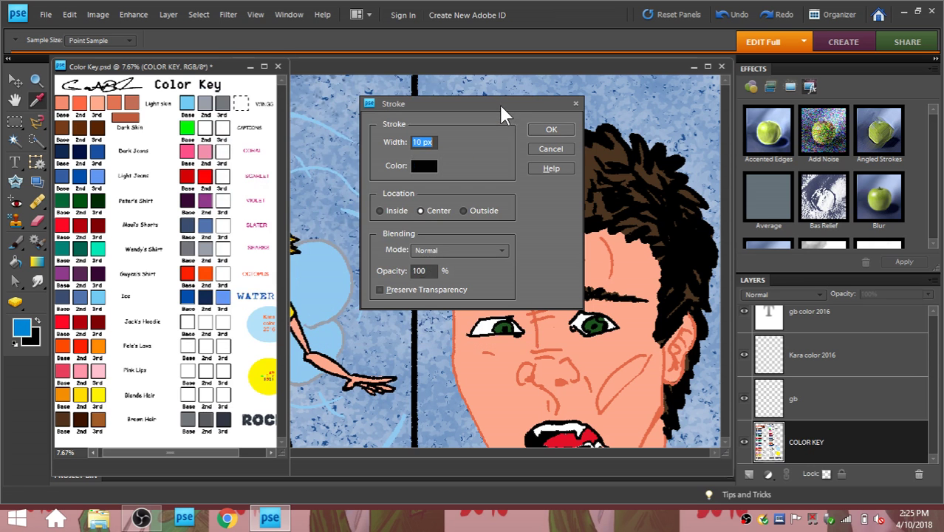
left_click(550, 132)
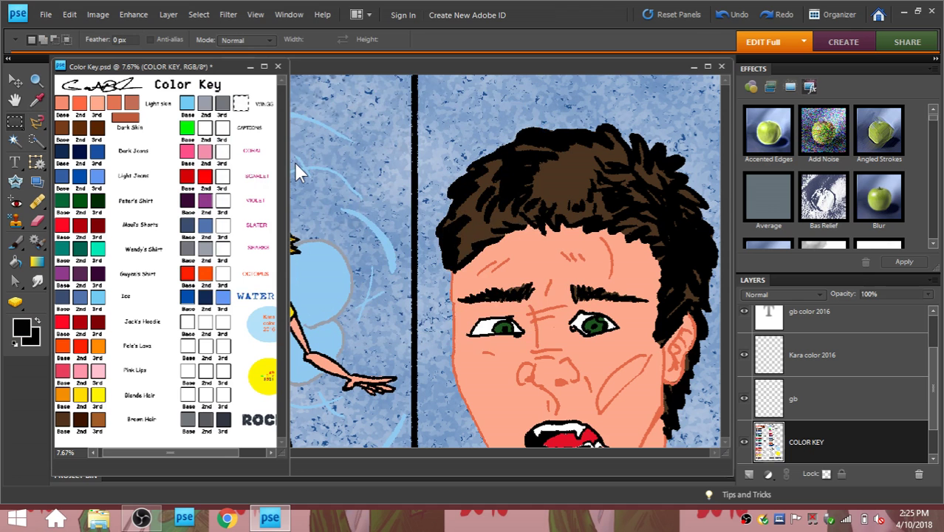
key("ctrl+d")
Step: Sample the leaf texture's blue and fill the new WINGS swatch and the selected wing outlines with it, then clear the selection
left_click(37, 97)
left_click(387, 68)
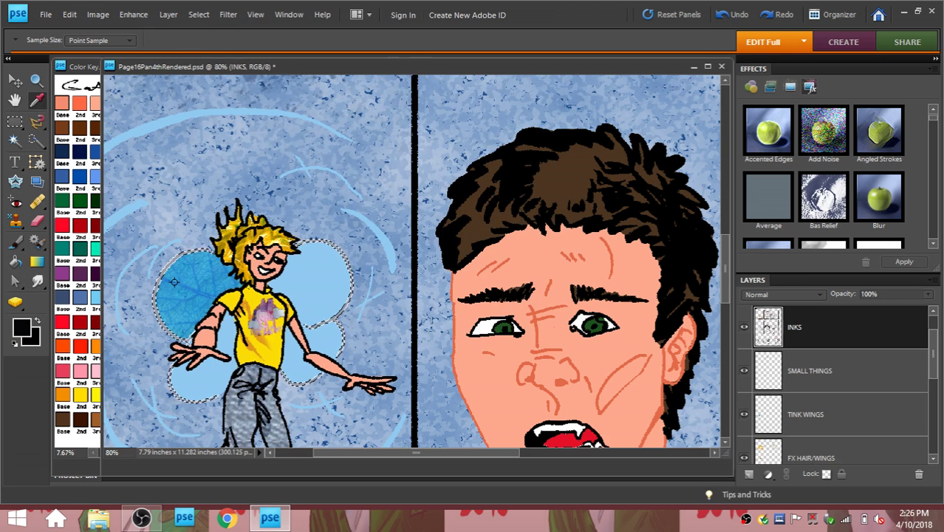
left_click(175, 285)
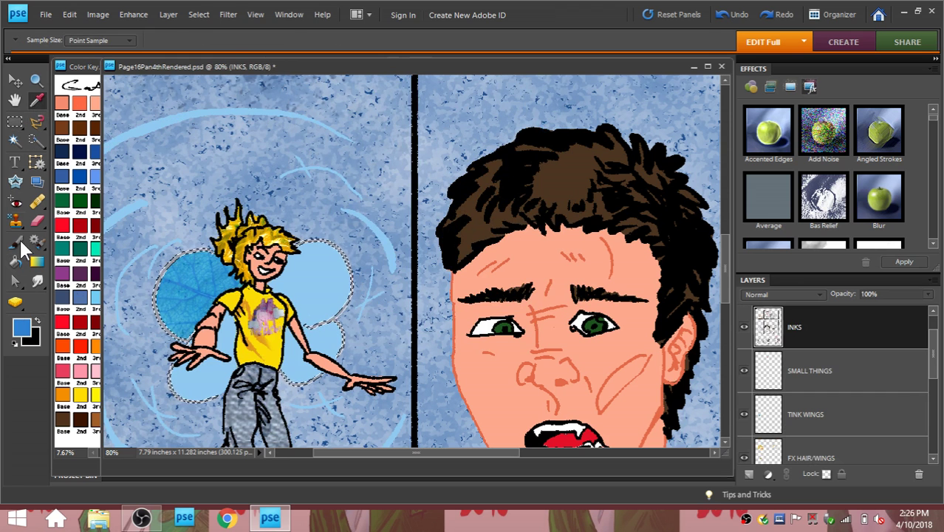
left_click(16, 261)
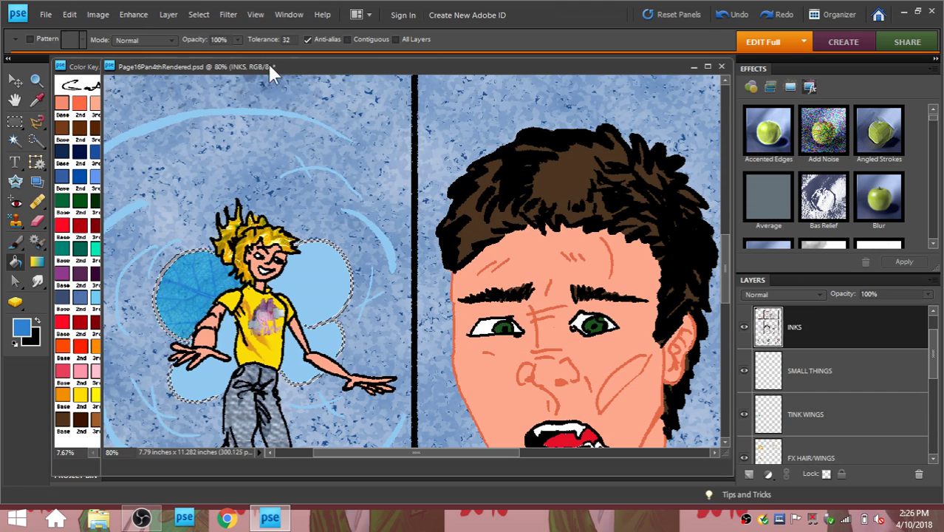
left_click(83, 67)
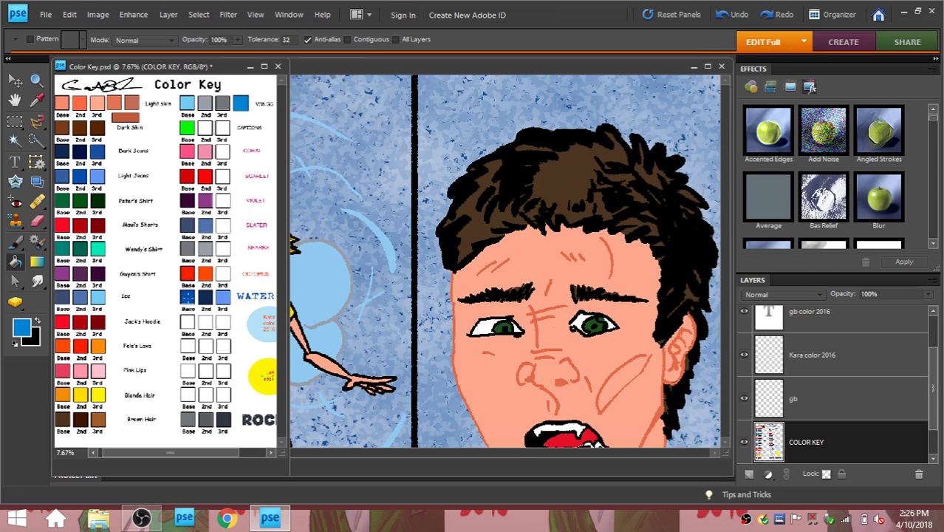
left_click(357, 68)
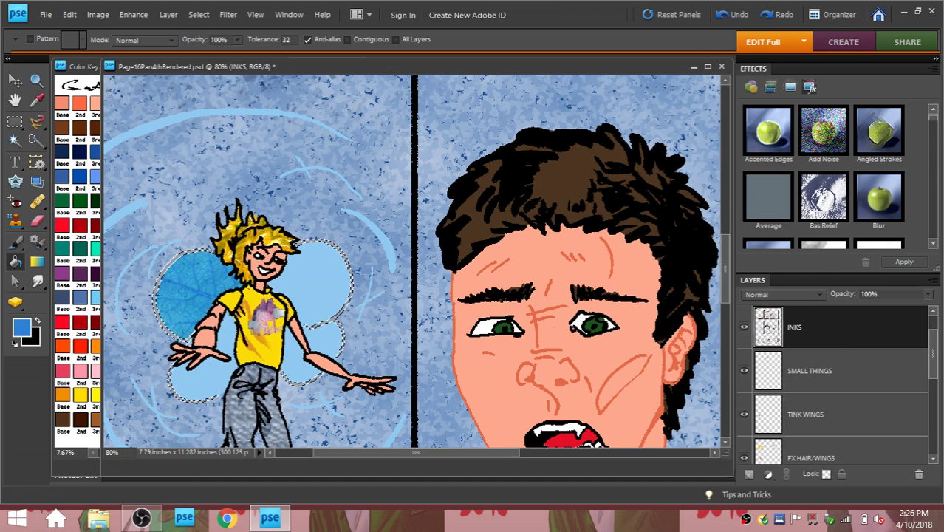
key("ctrl+d")
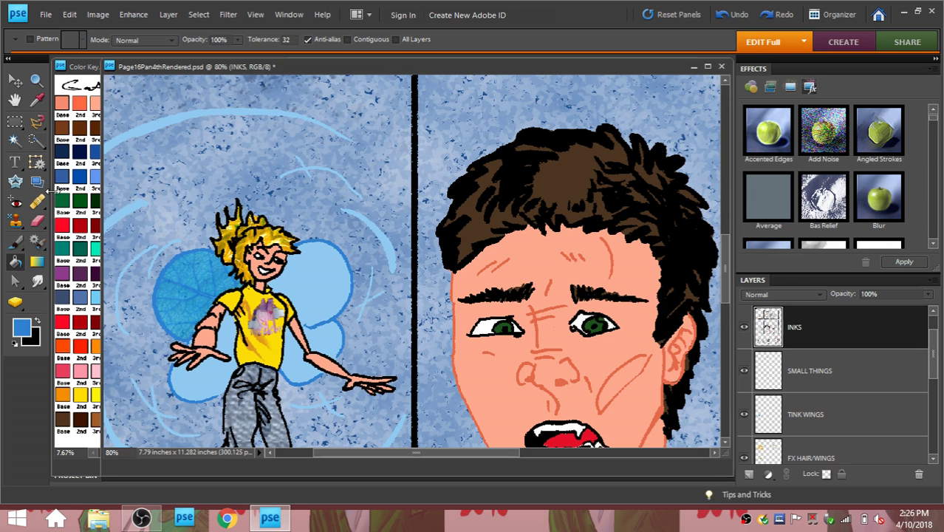
Step: Sample a lighter blue from the leaf texture and recolor the wing outlines on the INKS layer with it
left_click(36, 97)
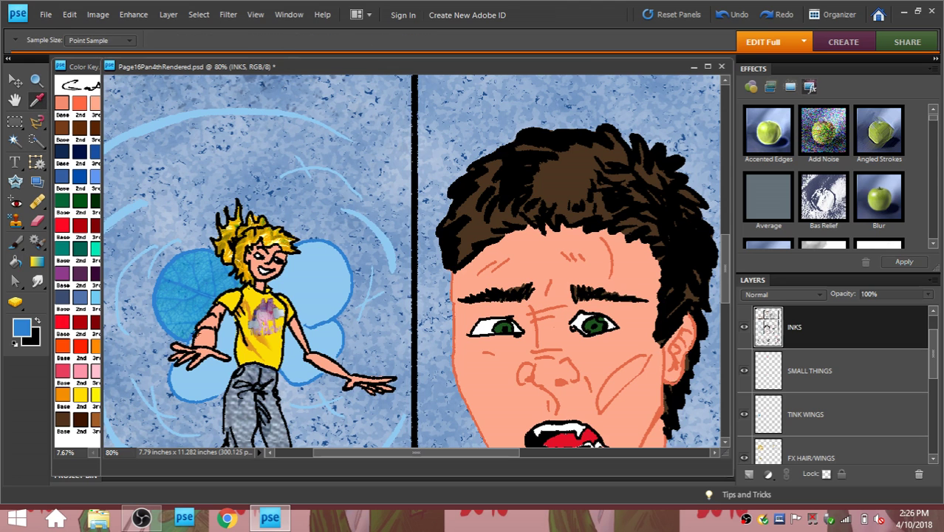
left_click(190, 284)
left_click(15, 263)
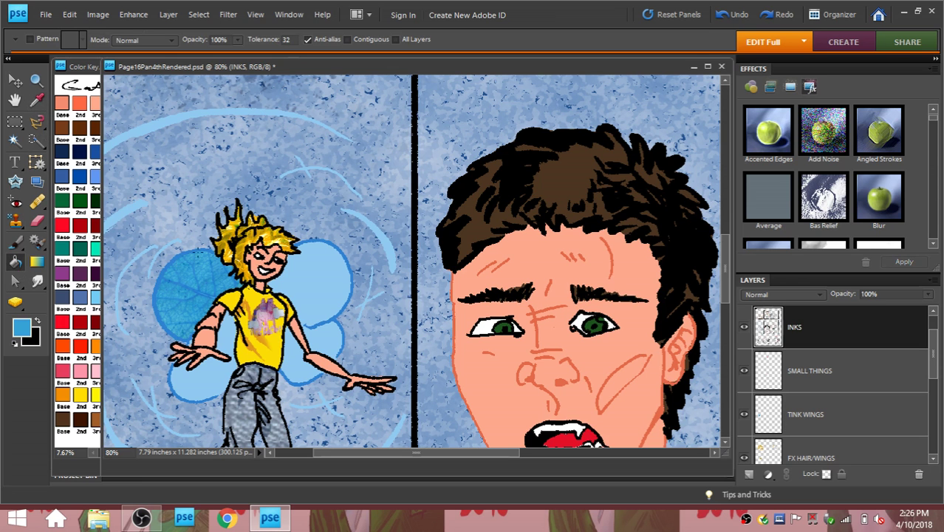
left_click(193, 250)
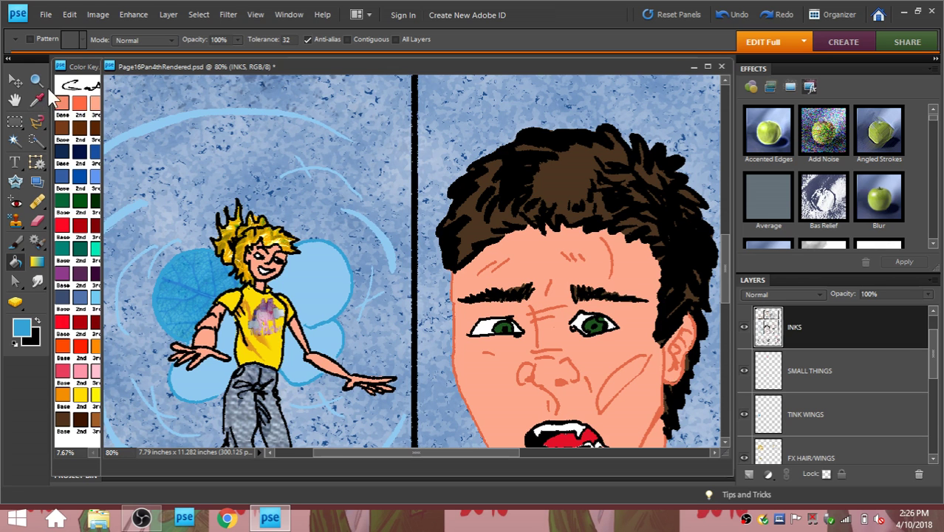
Step: Undo the earlier fill of the fourth WINGS swatch in the Color Key and refill it with the lighter blue
left_click(87, 68)
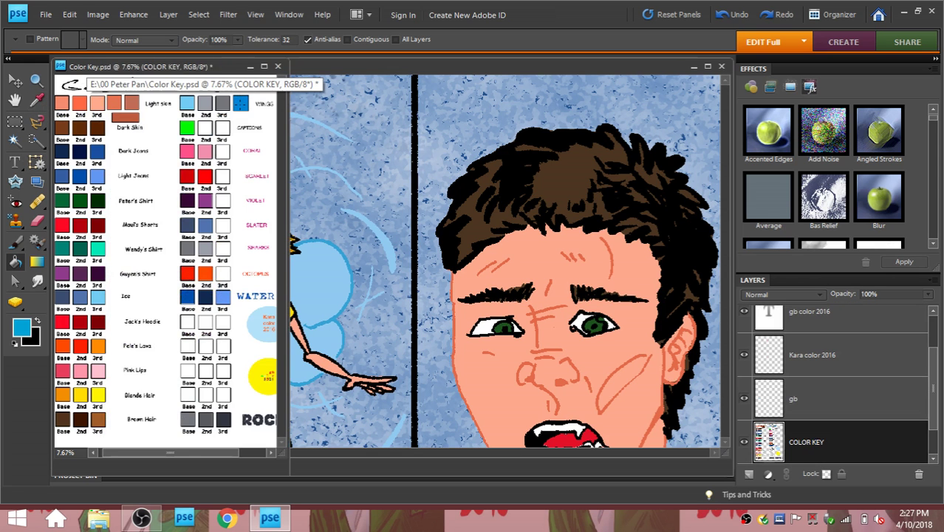
left_click(240, 104)
left_click(66, 16)
left_click(86, 29)
left_click(72, 18)
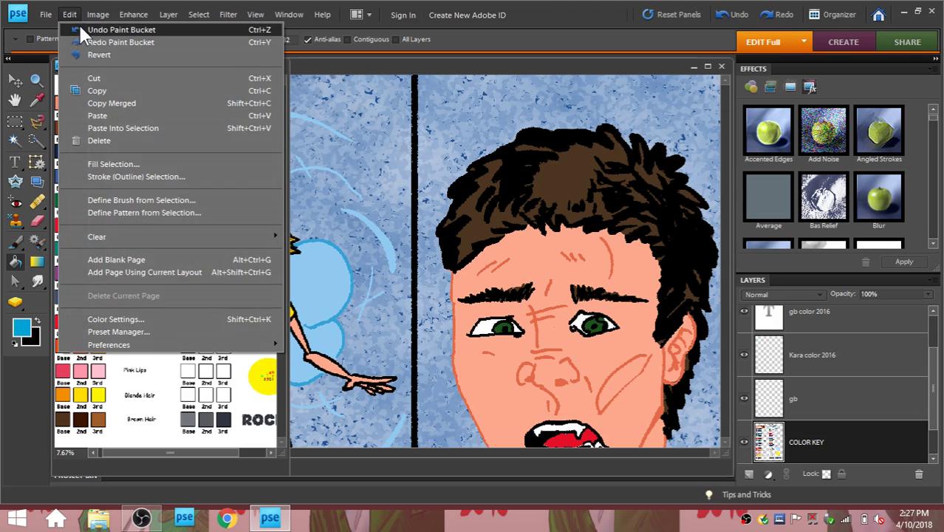
left_click(81, 26)
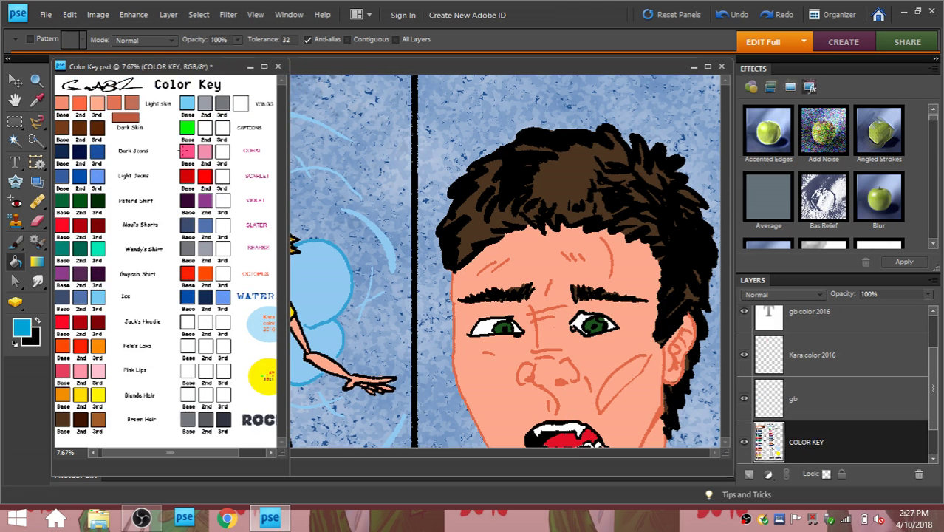
left_click(241, 104)
Step: Save the swatch document as Color Key in Photoshop format in the 00 Peter Pan folder and return to the comic page
left_click(45, 14)
left_click(73, 129)
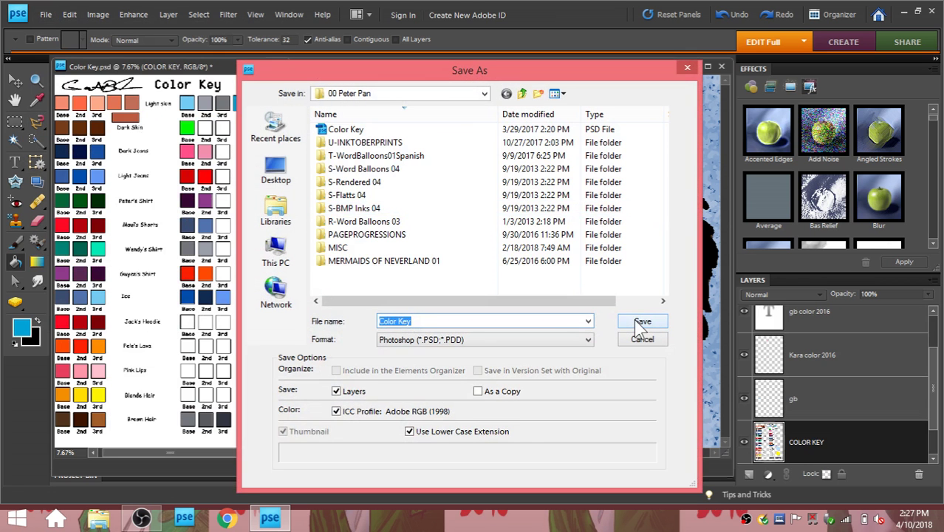
left_click(641, 328)
left_click(443, 204)
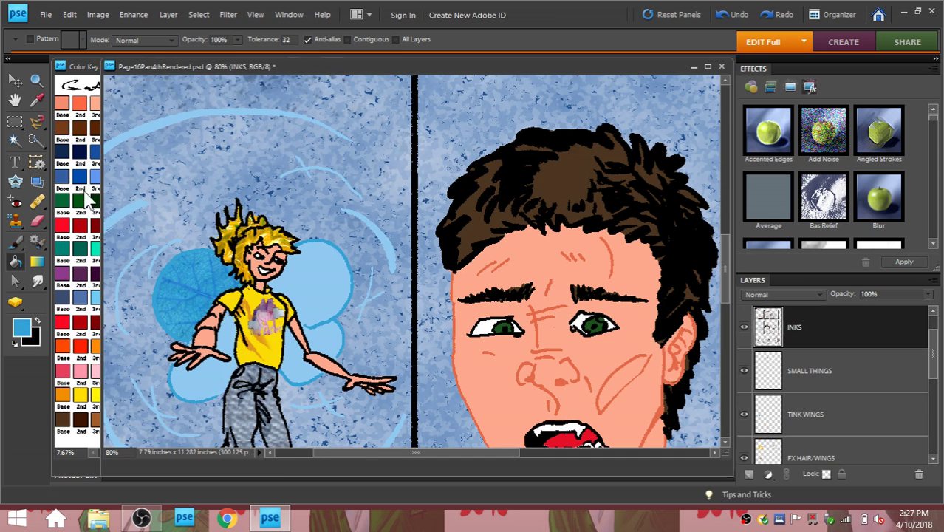
Step: Clear the current selection and trace the fairy's untextured upper-right wing with the Magnetic Lasso
left_click(38, 123)
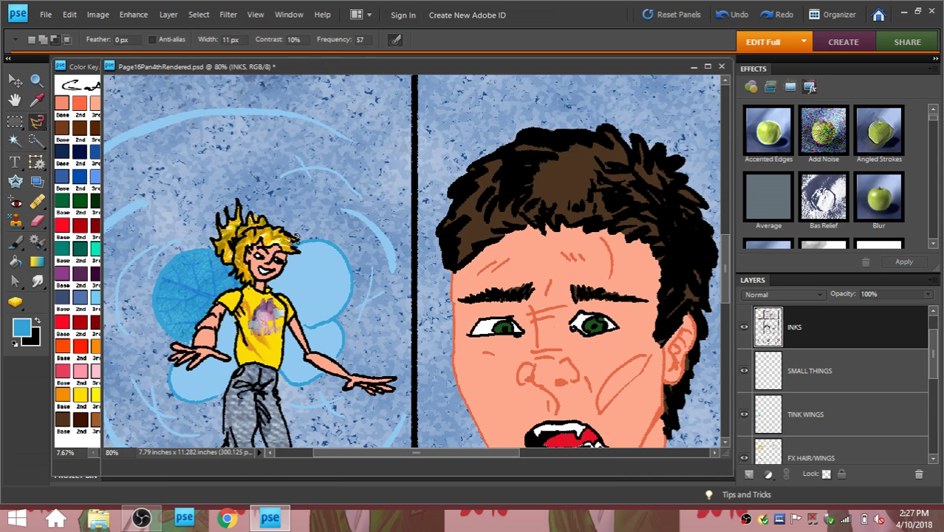
left_click(294, 238)
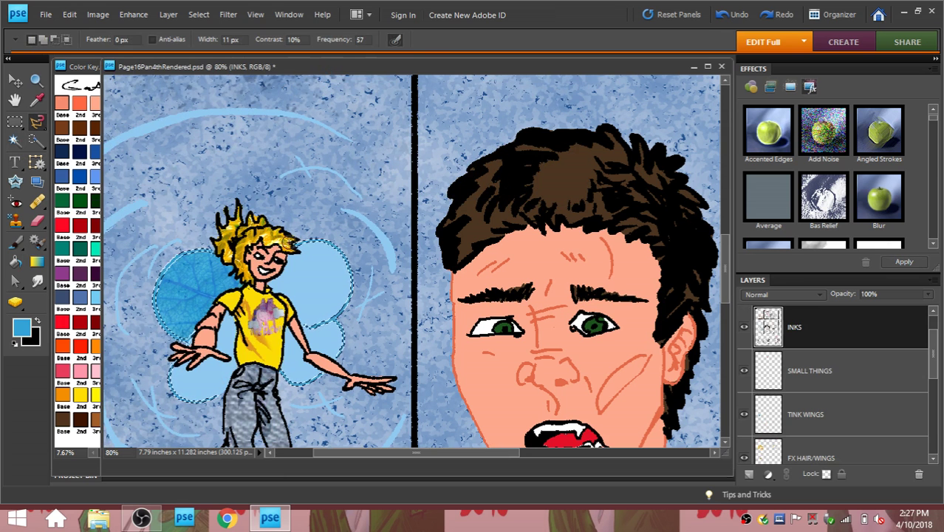
key("ctrl+d")
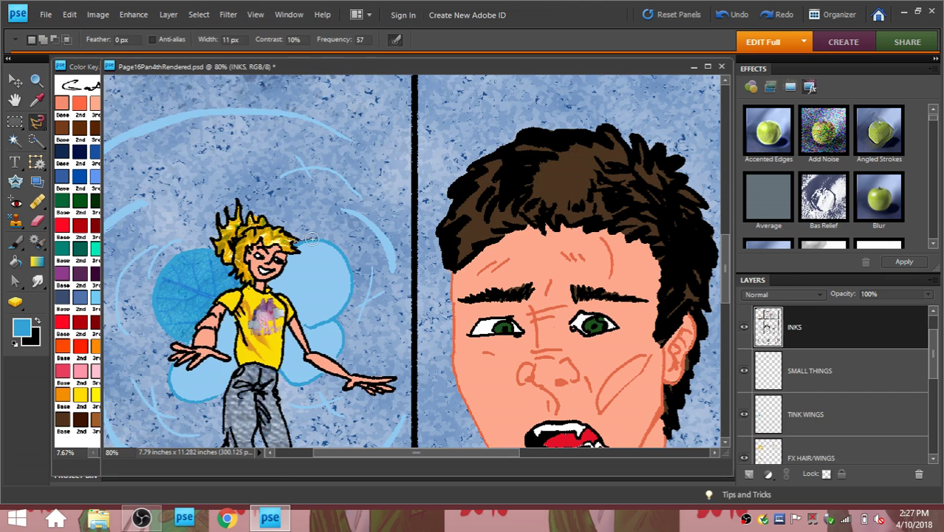
left_click(310, 238)
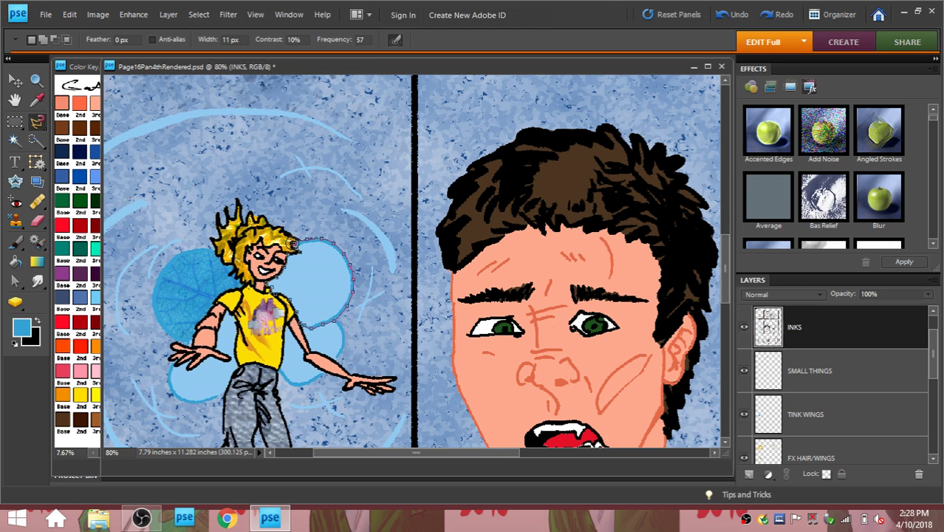
double_click(297, 238)
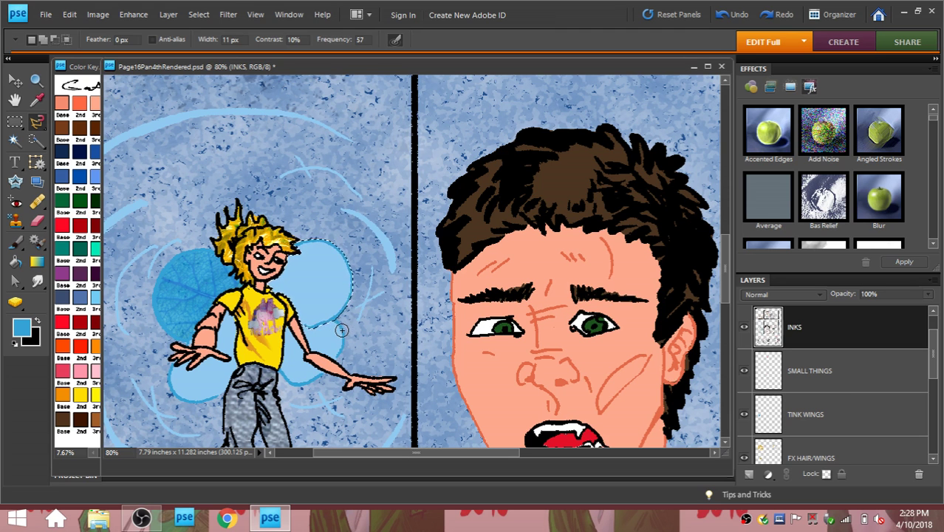
Step: Paste the copied leaf texture into the selected upper-right wing on the TINK WINGS layer
left_click(15, 79)
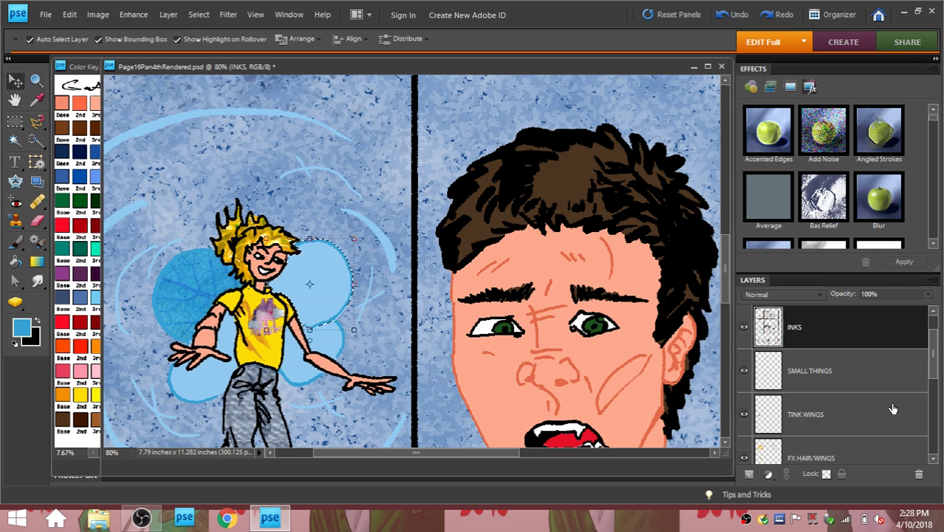
left_click(851, 428)
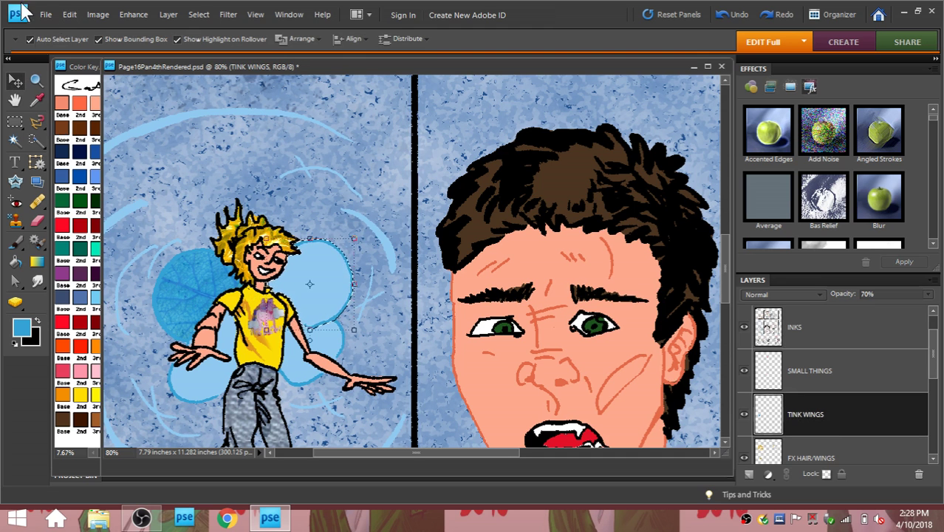
left_click(69, 14)
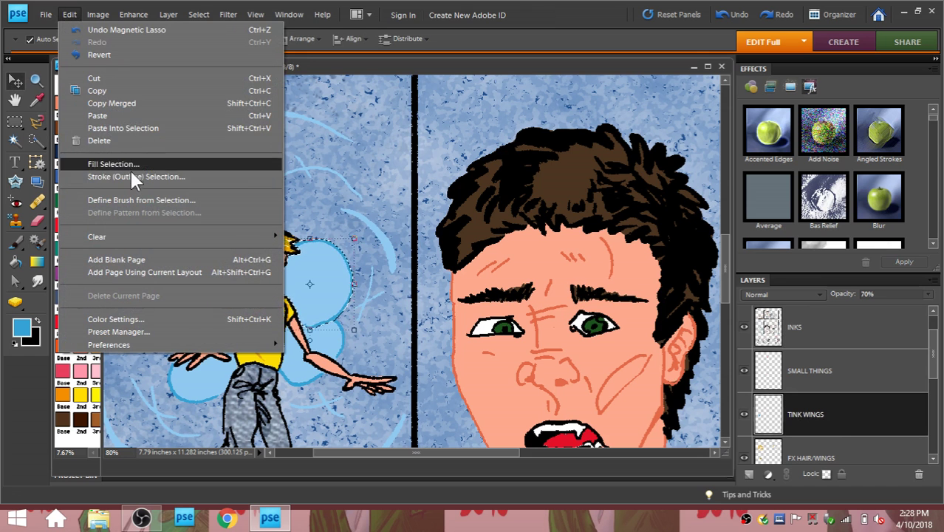
left_click(118, 141)
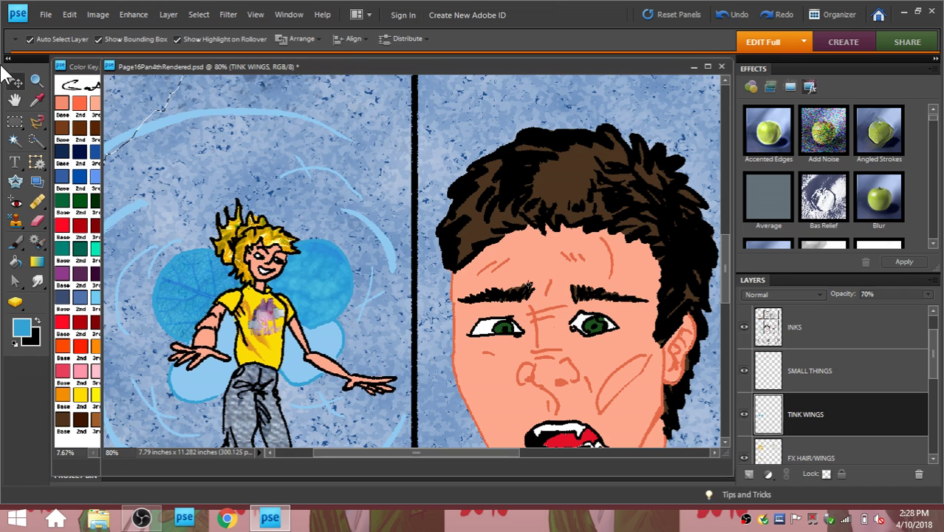
Step: Scale the pasted leaf texture to 7.5%, rotate it 43.8° over the fairy's upper-right wing, and apply the transformation
left_click(34, 81)
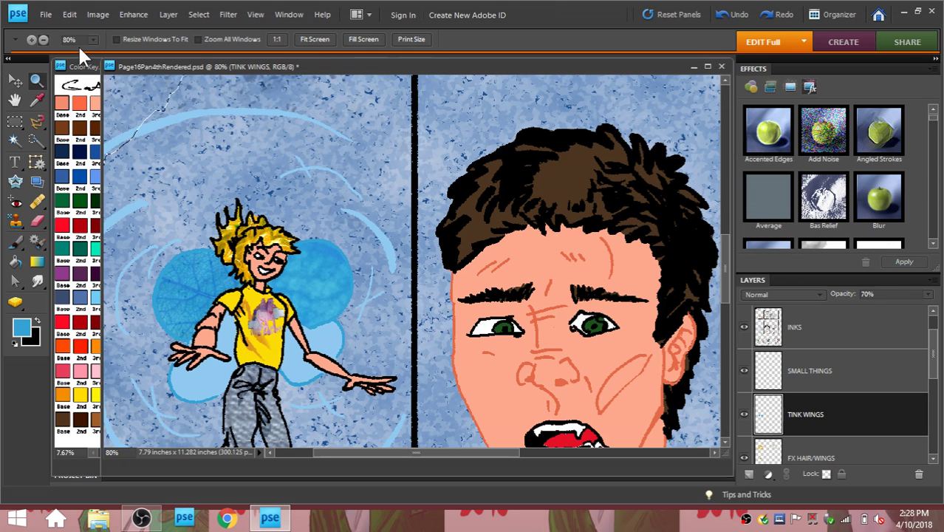
left_click(75, 40)
type("18")
key("Return")
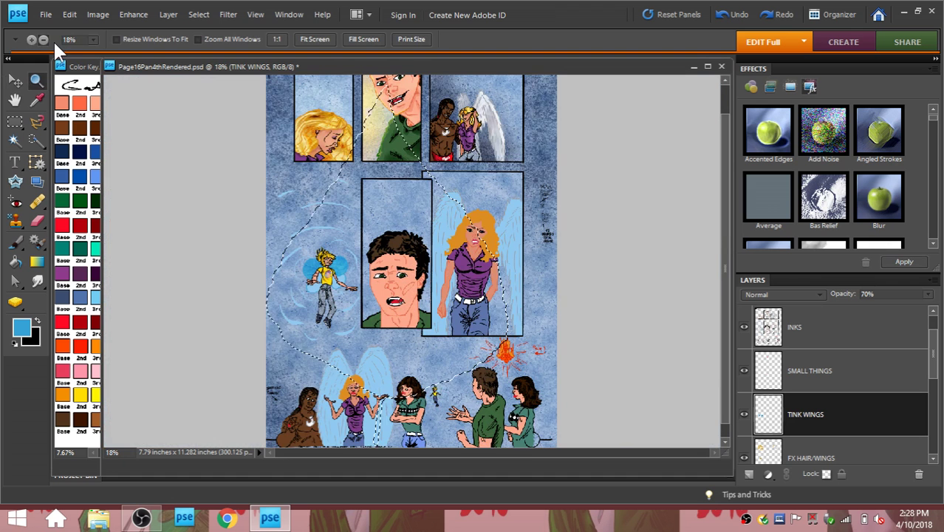
left_click(15, 80)
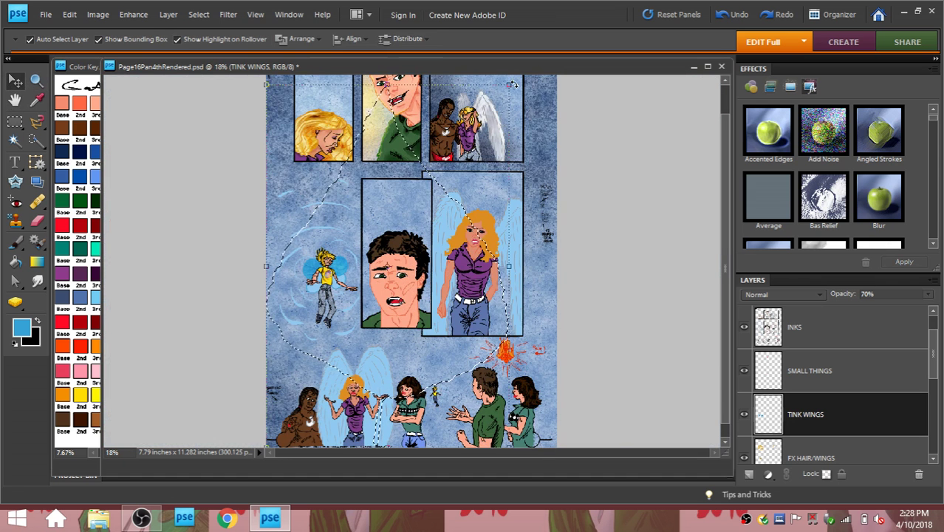
left_click_drag(510, 84, 347, 326)
left_click_drag(322, 358, 325, 216)
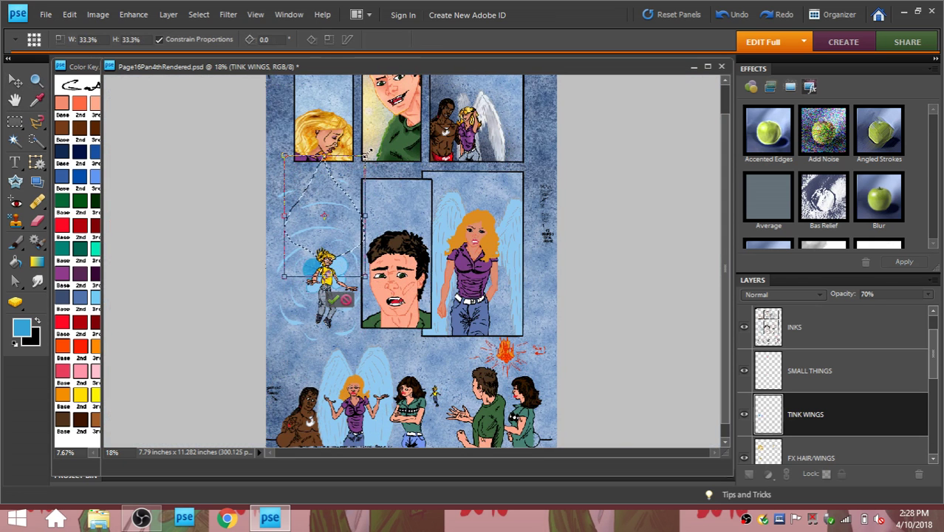
left_click_drag(365, 155, 354, 262)
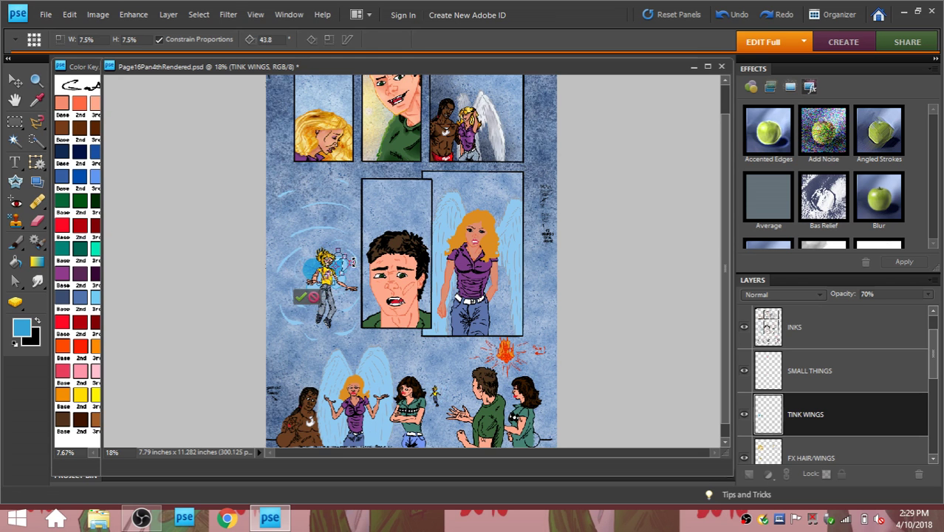
left_click(36, 80)
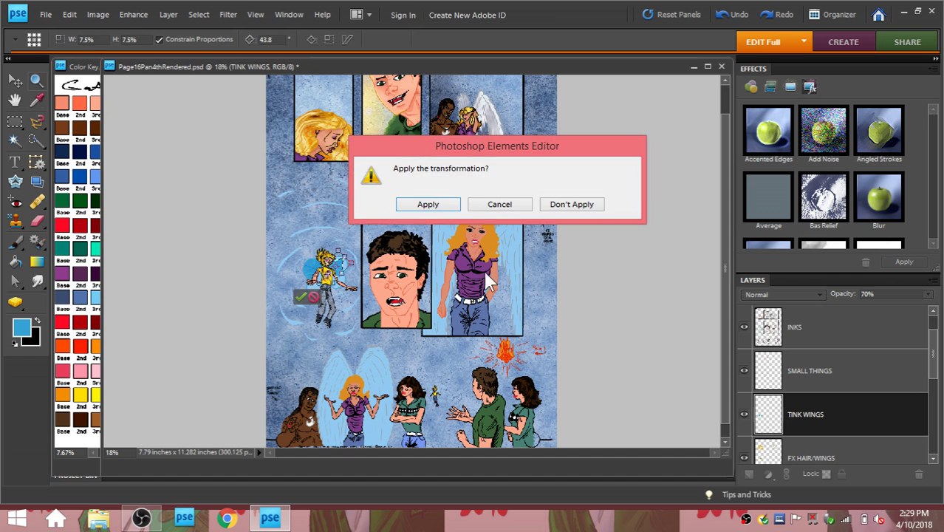
left_click(433, 206)
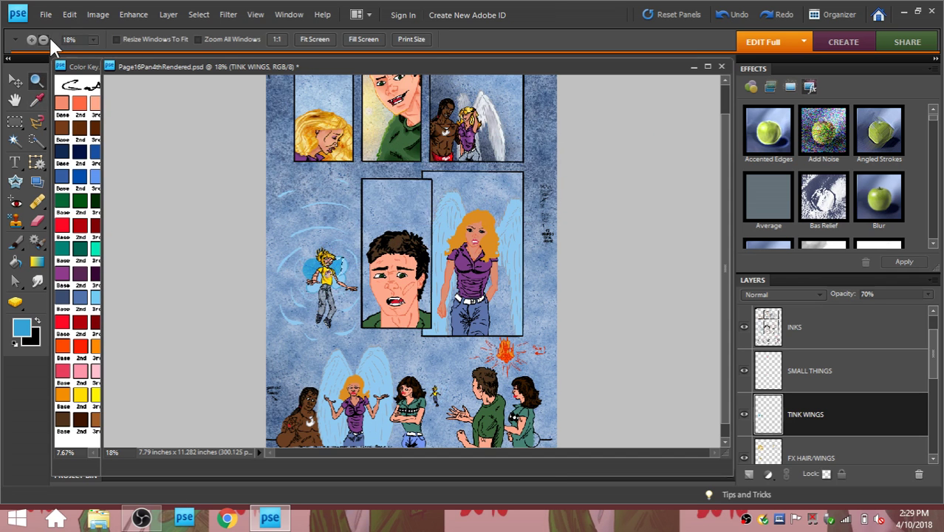
Step: Enlarge the upper-right wing's leaf texture to 132.9%, rotate it 17.3° so it fills the wing, and apply the transformation
left_click(80, 39)
type("80")
key("Return")
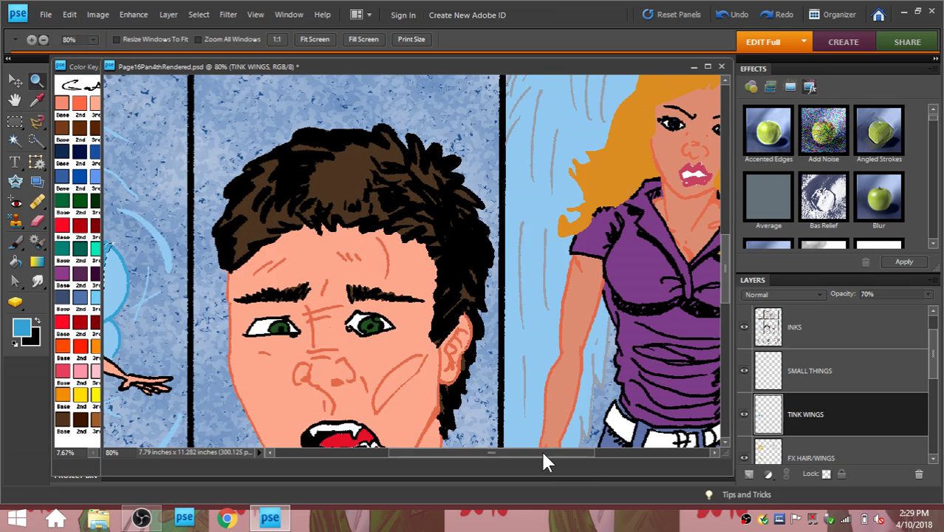
left_click_drag(541, 451, 438, 451)
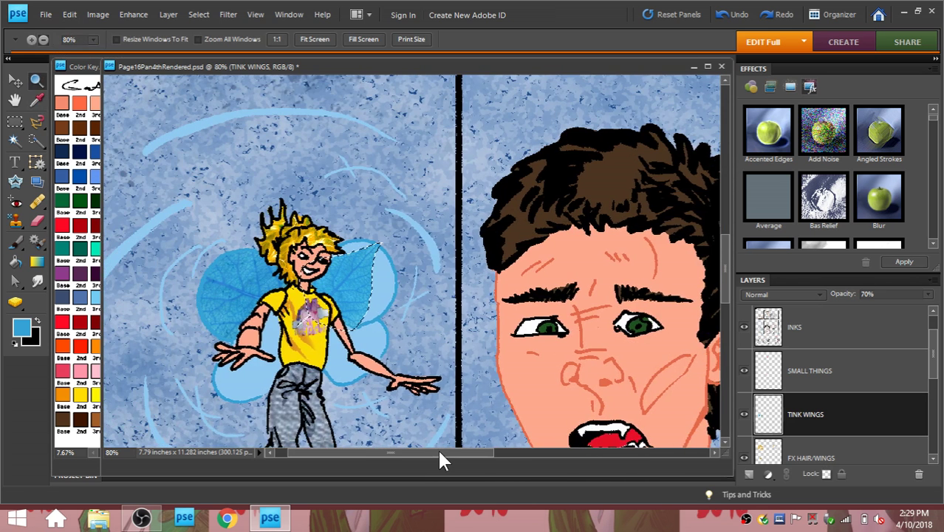
left_click(14, 80)
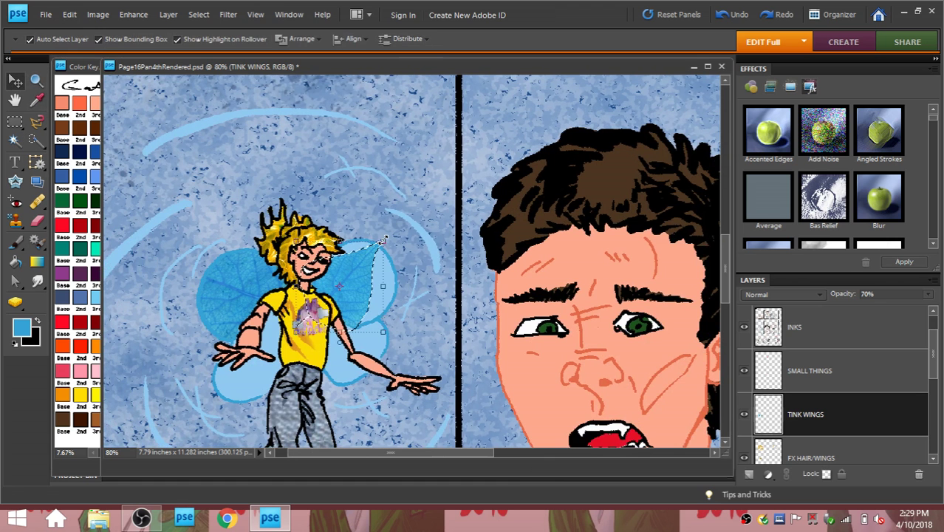
left_click_drag(382, 240, 408, 220)
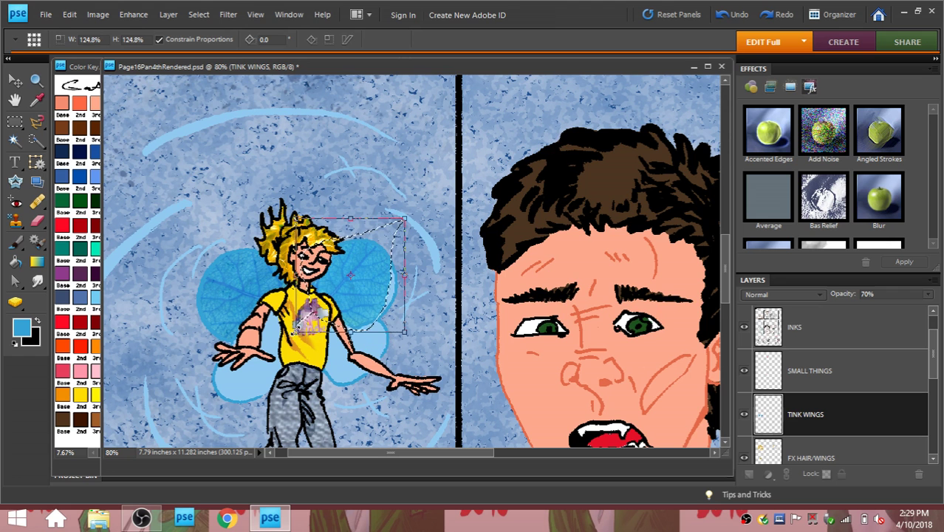
left_click_drag(294, 331, 300, 325)
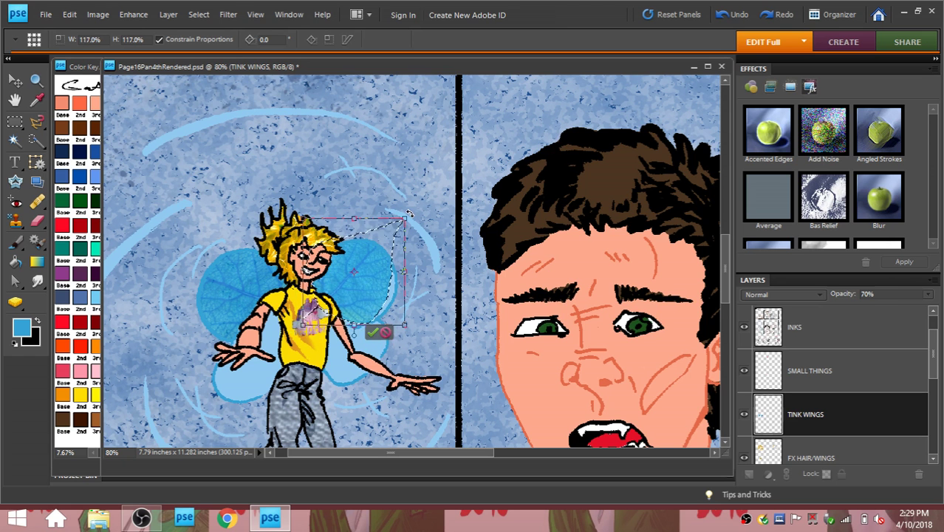
left_click_drag(409, 214, 414, 227)
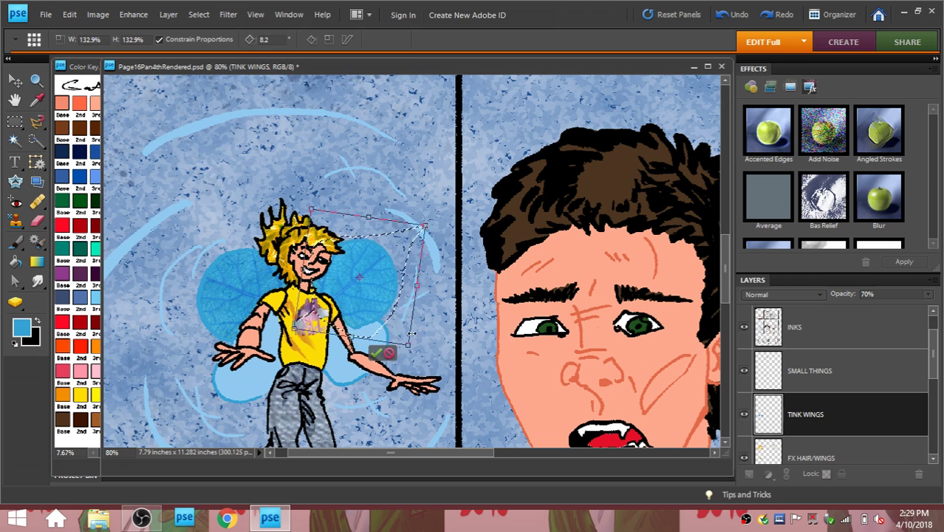
left_click_drag(430, 227, 433, 238)
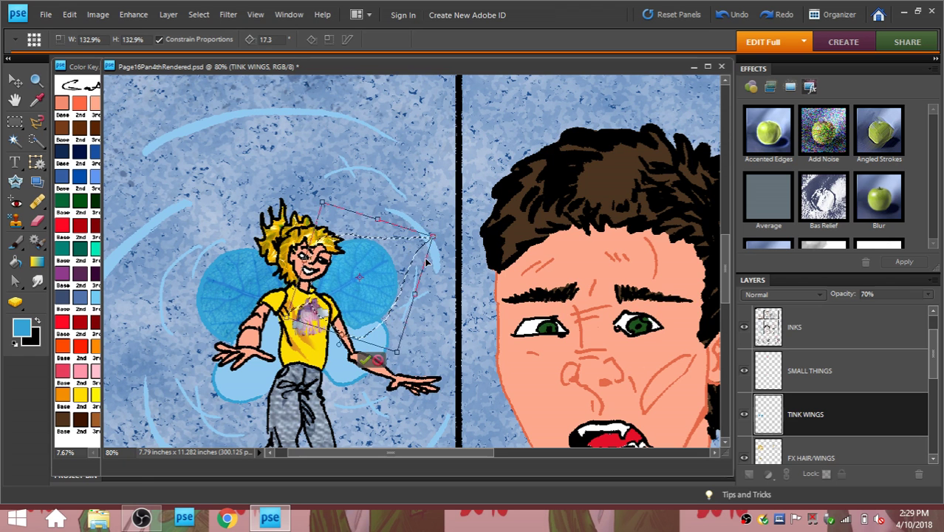
left_click(365, 361)
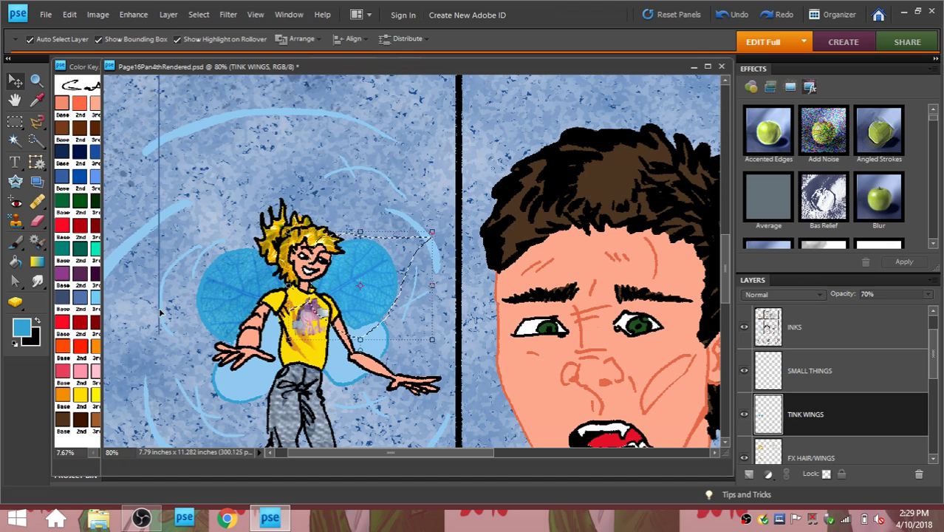
Step: Clear the selection and outline the fairy's lower-left wing around the hand with the Magnetic Lasso and the Lasso
left_click(38, 122)
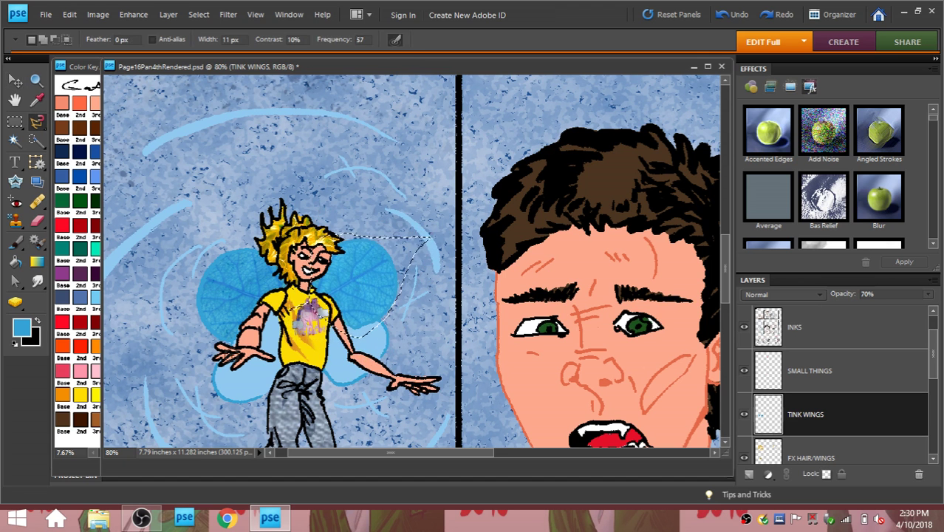
key("Escape")
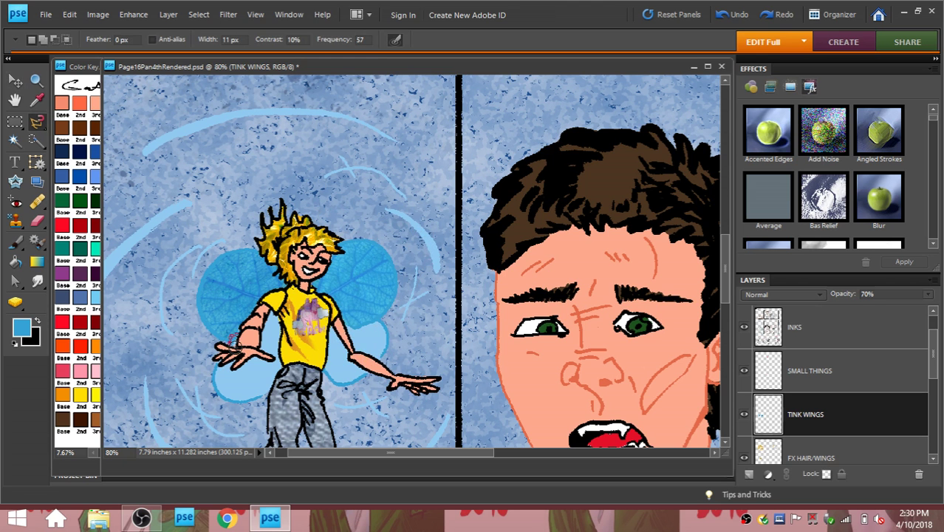
left_click(234, 337)
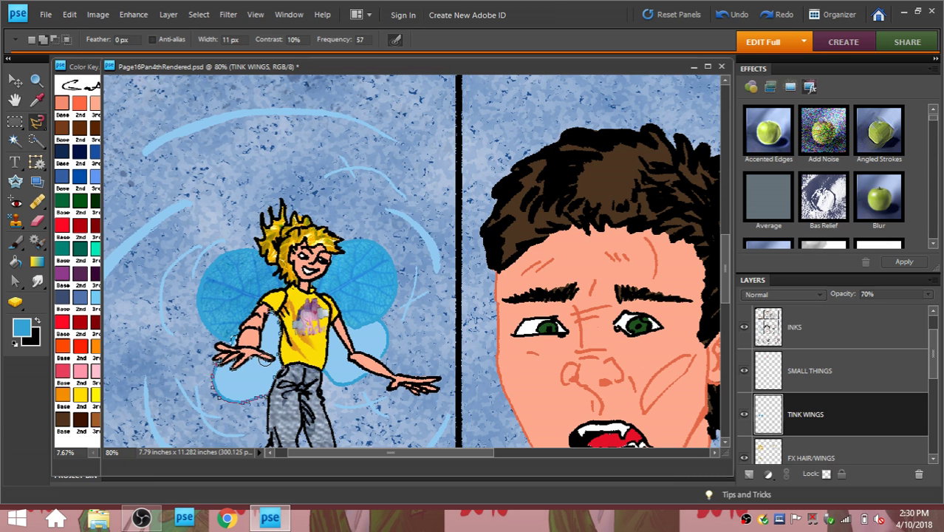
key("ctrl+Tab")
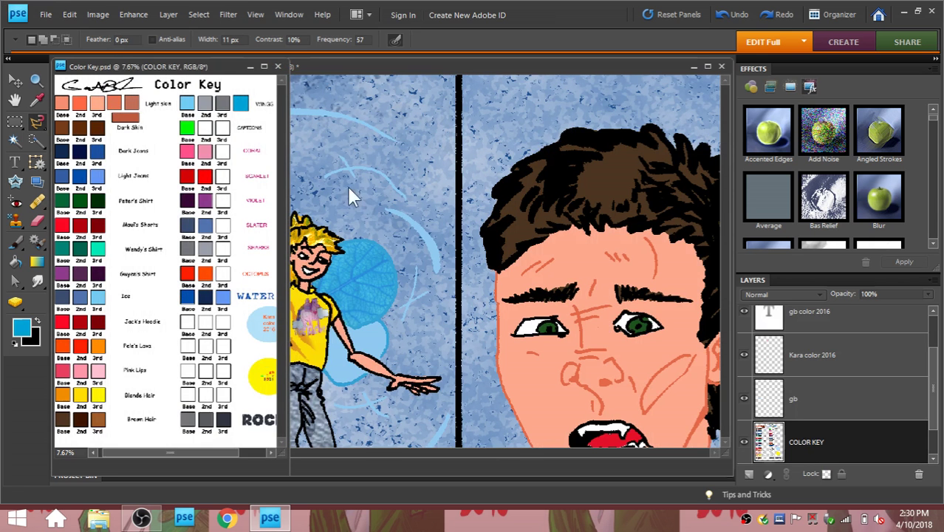
key("ctrl+Tab")
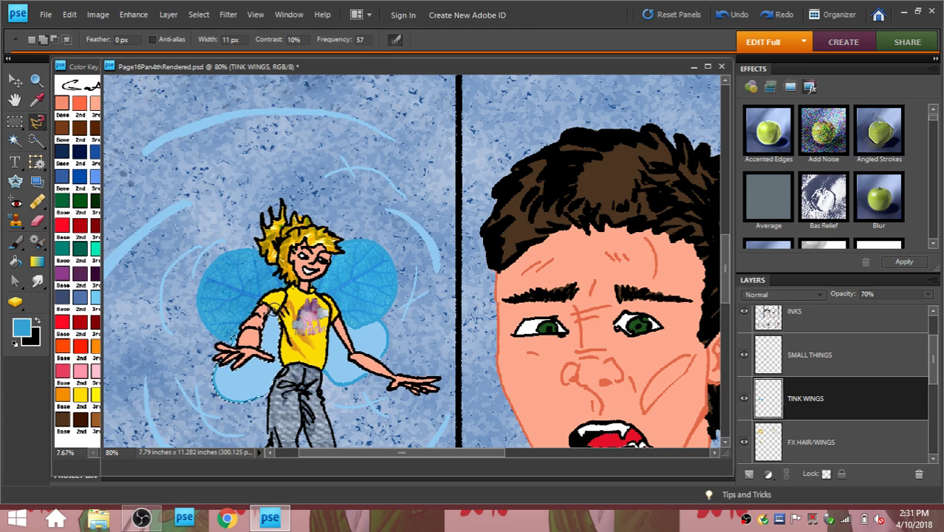
key("l")
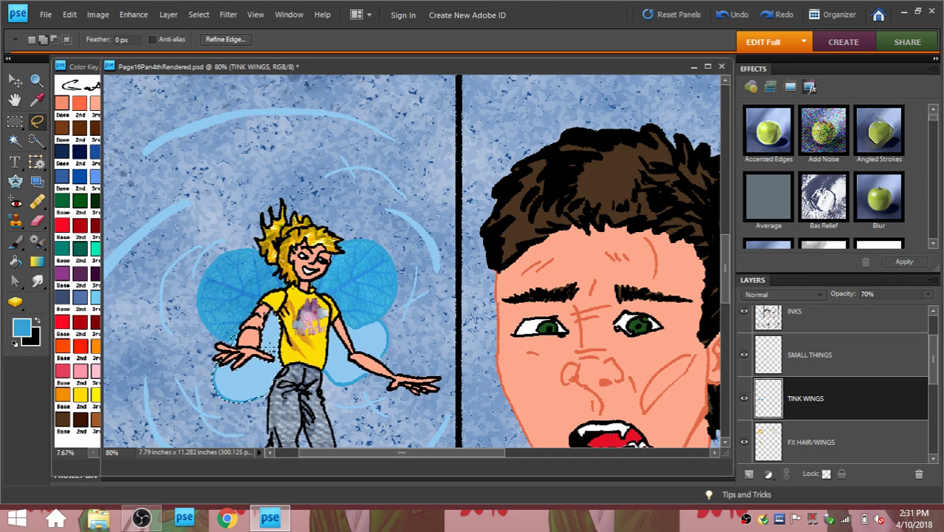
Step: Paste the copied leaf texture into the selected lower-left wing on the TINK WINGS layer
left_click(15, 80)
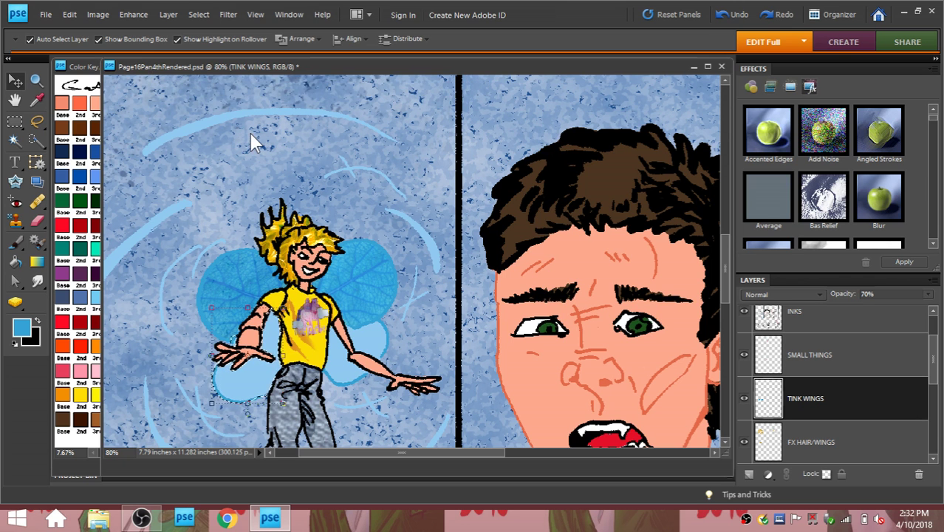
left_click(69, 14)
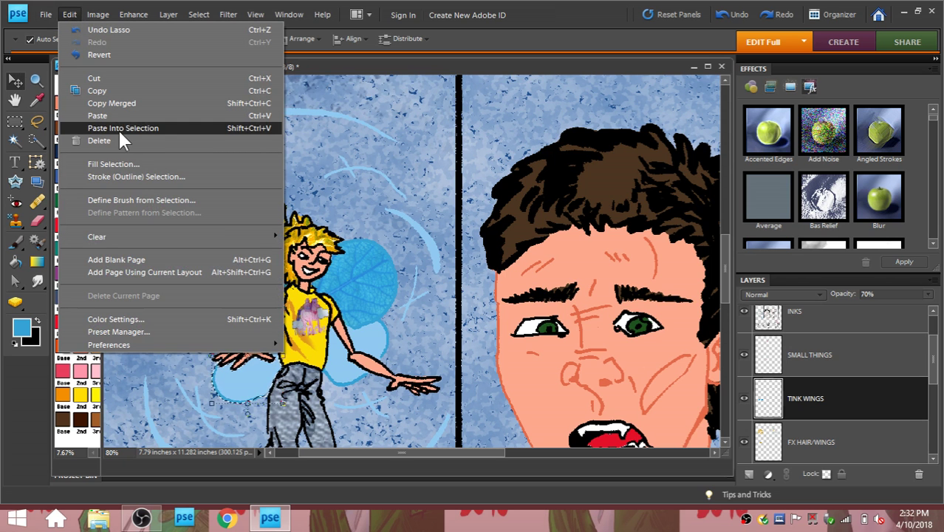
left_click(115, 126)
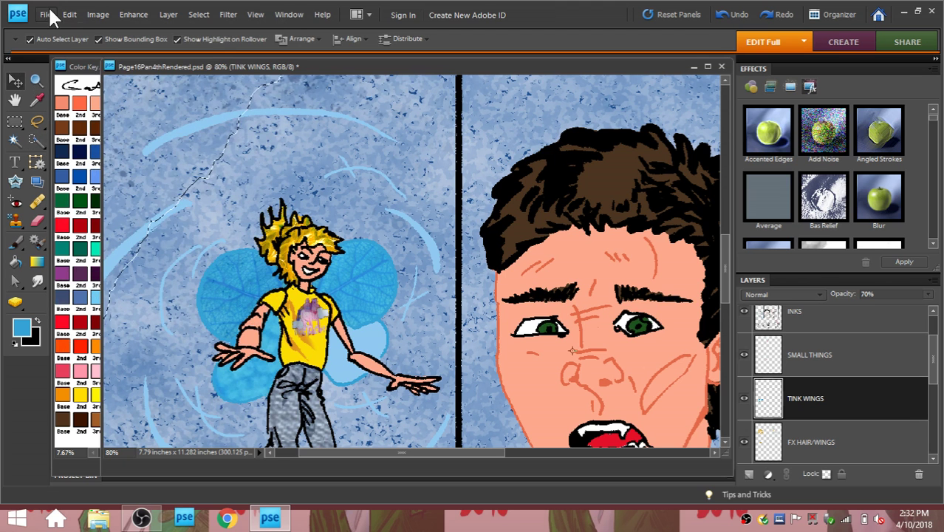
Step: Scale the leaf texture pasted in the fairy's lower-left wing to 12.2% and apply the transformation
left_click(37, 81)
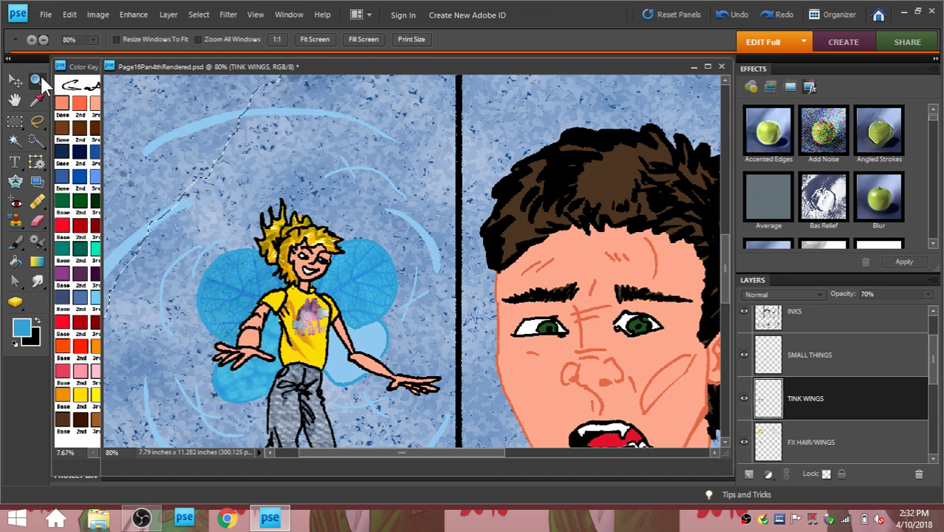
left_click(78, 39)
type("20")
key("Return")
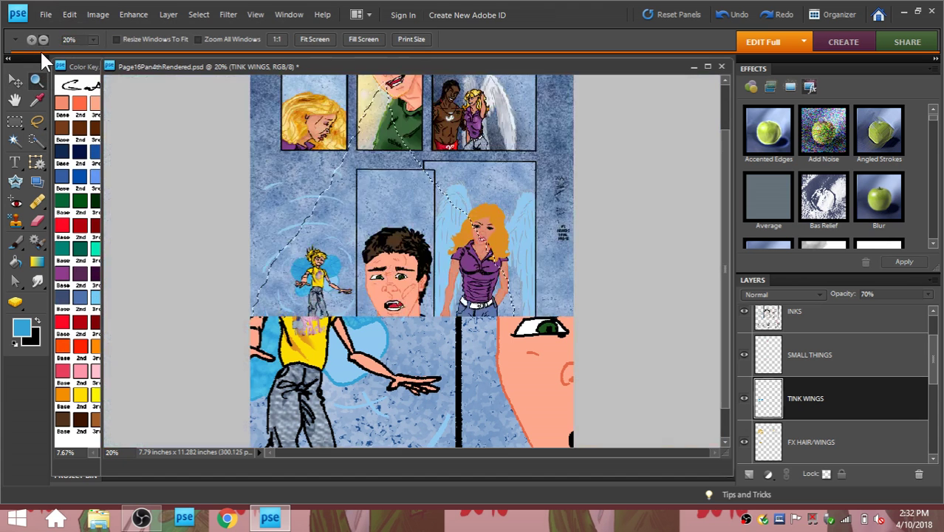
left_click(16, 83)
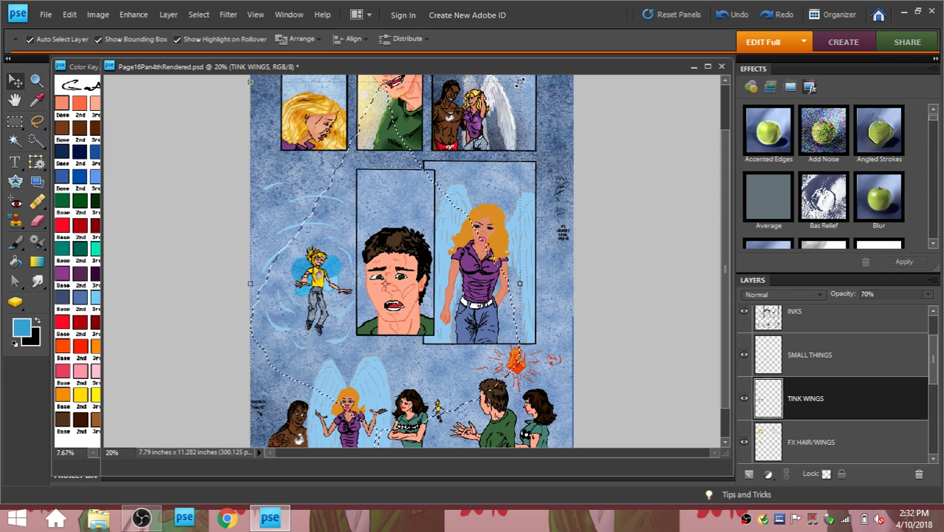
left_click_drag(520, 83, 310, 237)
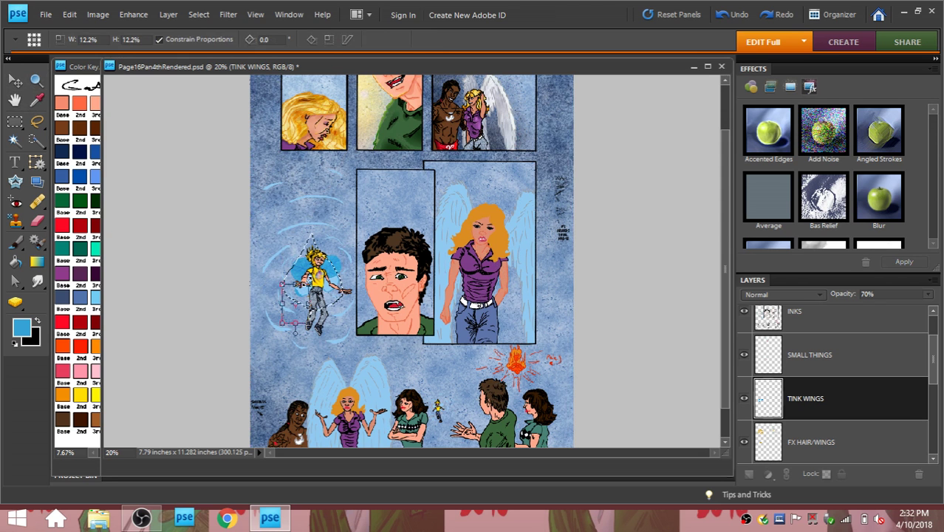
Step: Move the reduced leaf texture up over the fairy's lower-left wing and rotate it -138.8°
left_click(36, 79)
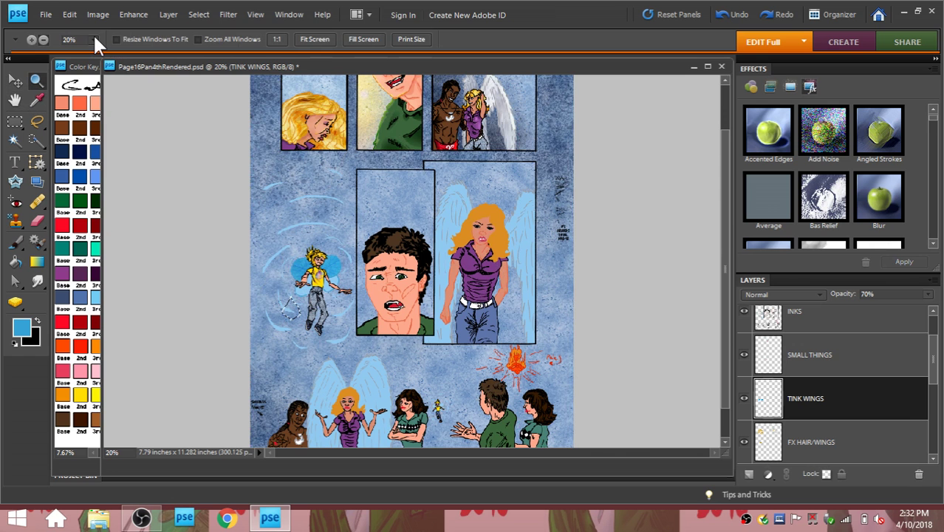
left_click_drag(93, 38, 133, 38)
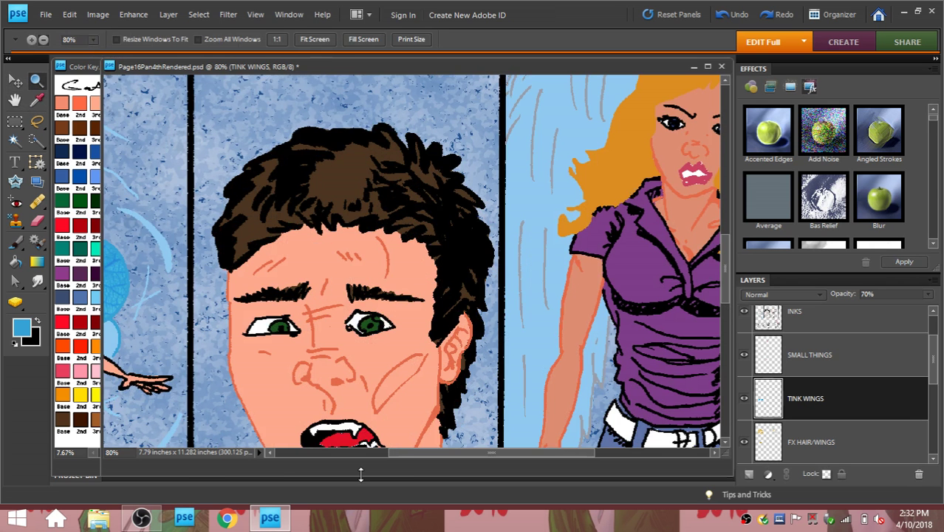
scroll(182, 217, "left", 5)
scroll(181, 216, "down", 3)
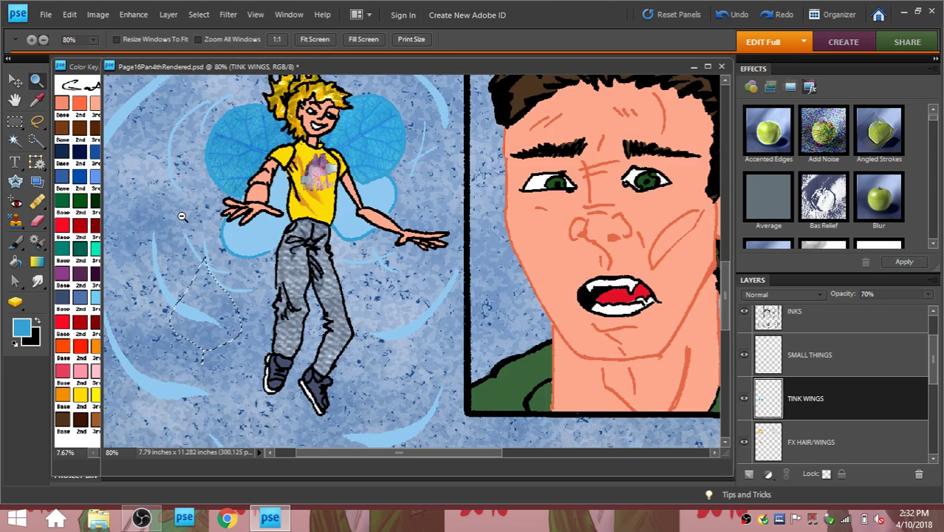
left_click(15, 81)
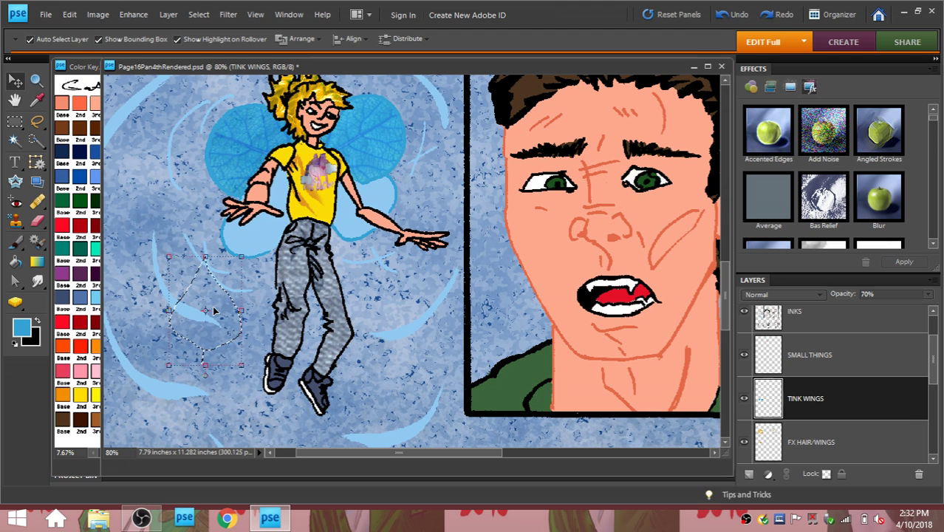
mouse_move(214, 310)
left_mouse_down()
mouse_move(264, 198)
mouse_move(246, 144)
mouse_move(201, 185)
mouse_move(238, 314)
mouse_move(265, 324)
left_mouse_up()
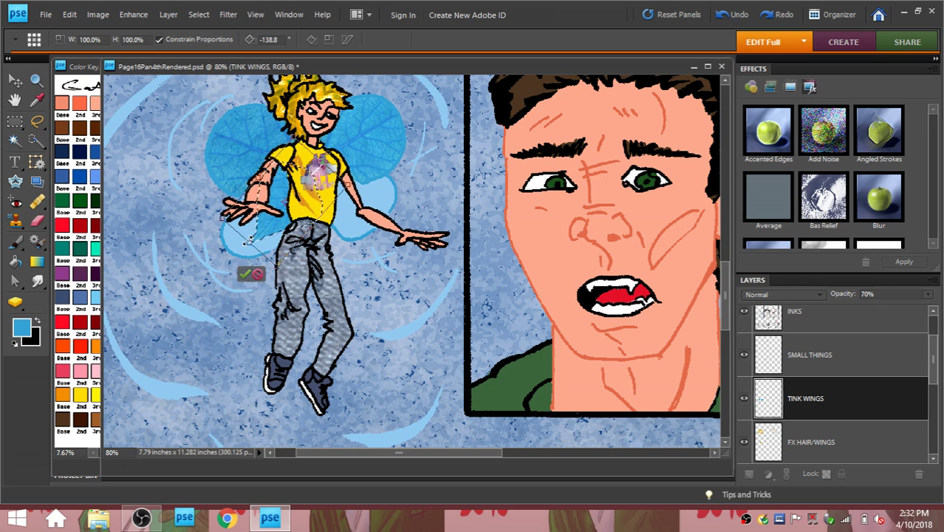
Step: Stretch the lower-left wing's leaf texture to 230.8% width and 152.4% height so it fills the wing, and apply the transformation
left_click_drag(249, 240, 213, 266)
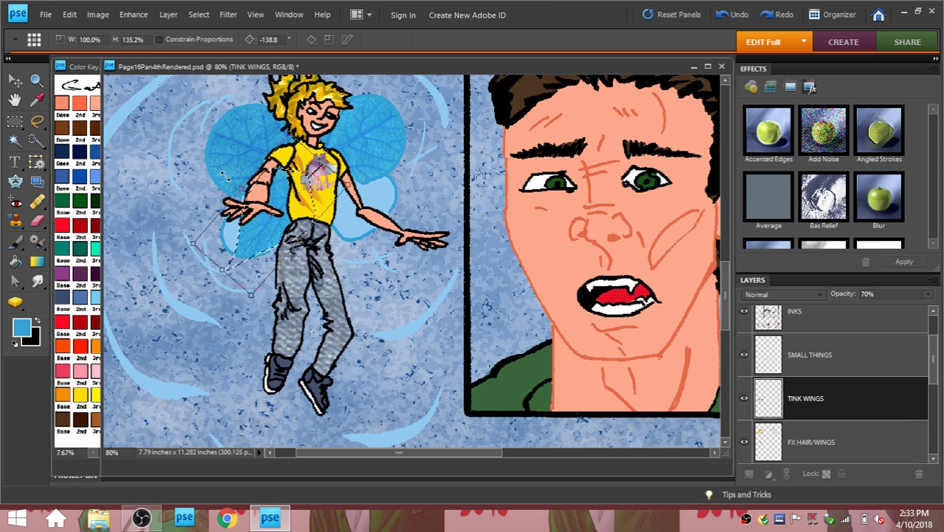
left_click_drag(225, 176, 215, 164)
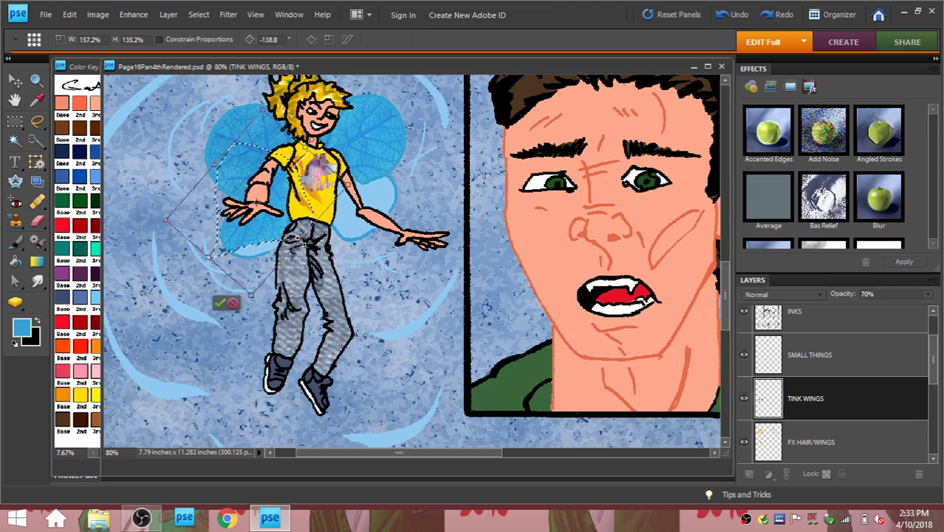
left_click_drag(299, 238, 329, 268)
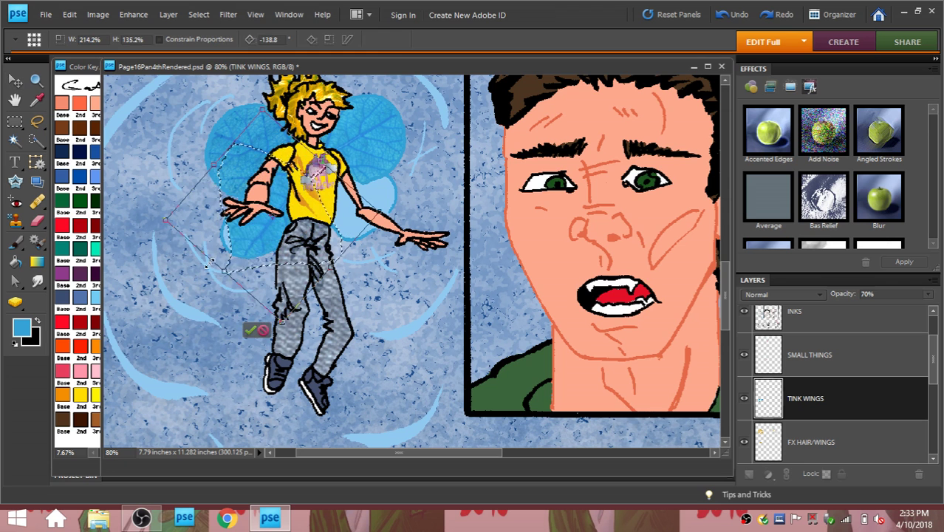
left_click_drag(222, 269, 211, 285)
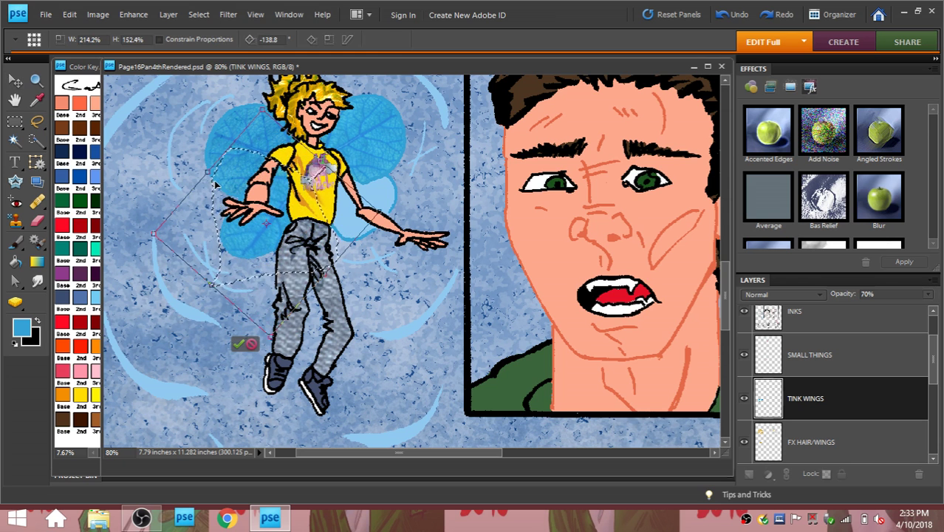
left_click_drag(208, 171, 196, 163)
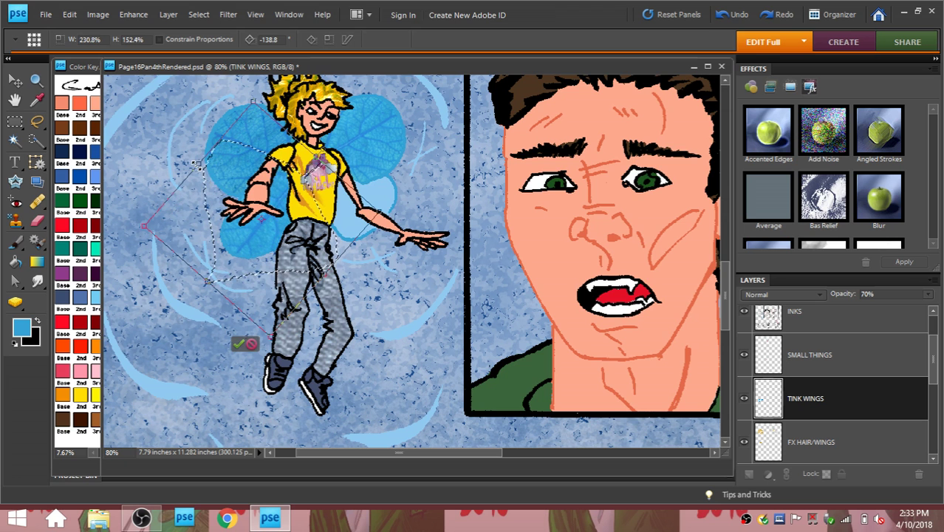
left_click_drag(318, 164, 317, 164)
left_click(237, 343)
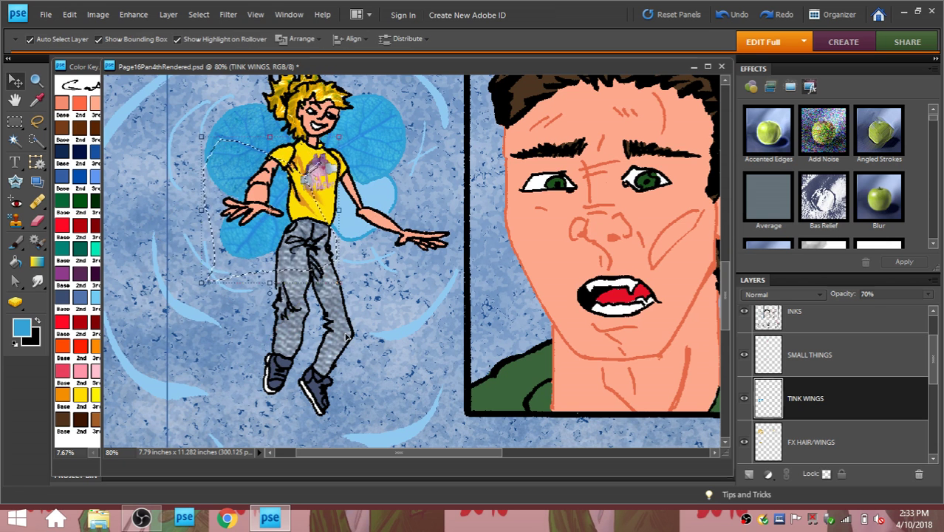
Step: Outline the fairy's lower-right wing around the arm with the Magnetic Lasso
left_click(41, 118)
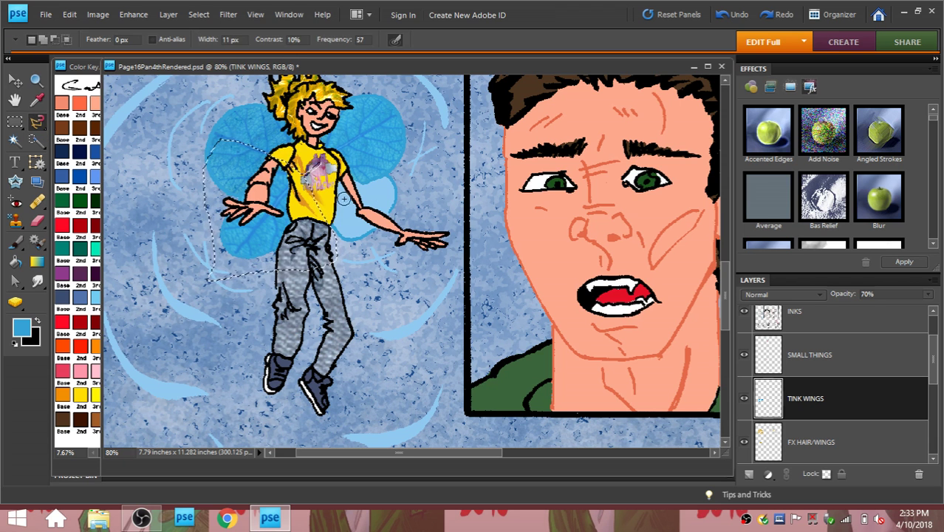
left_click(390, 174)
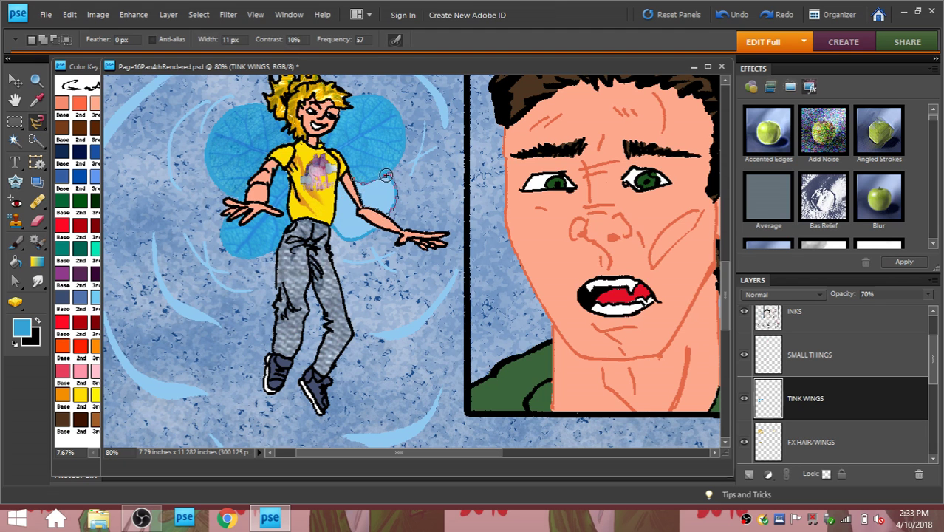
left_click(390, 168)
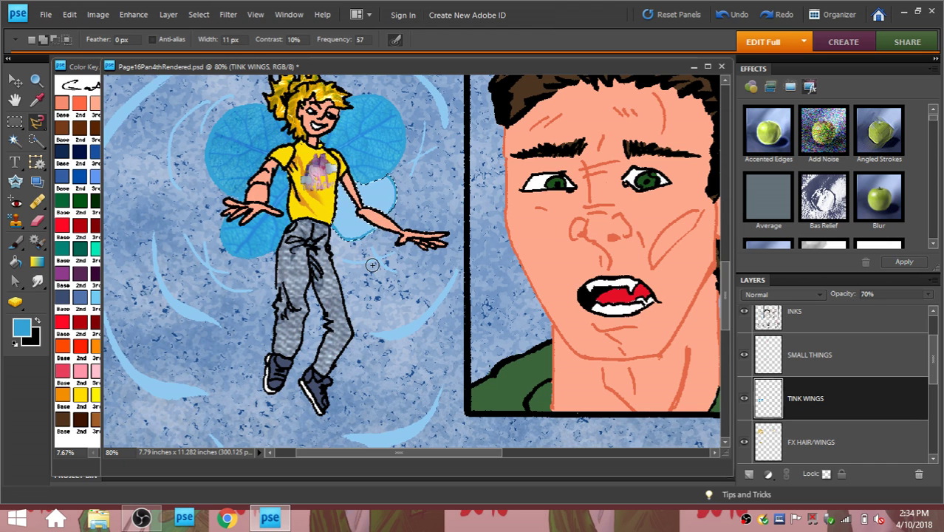
Step: Paste the copied leaf texture into the selected lower-right wing on the TINK WINGS layer
left_click(14, 79)
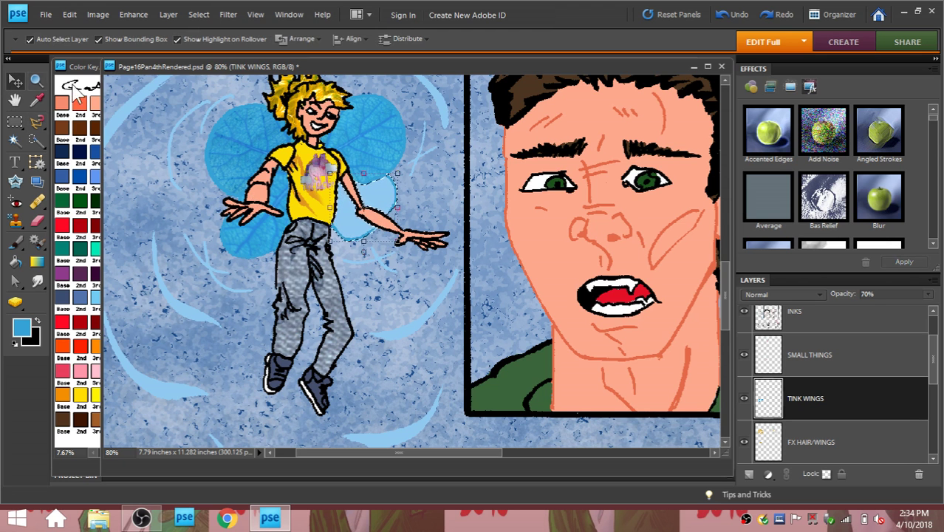
left_click(37, 79)
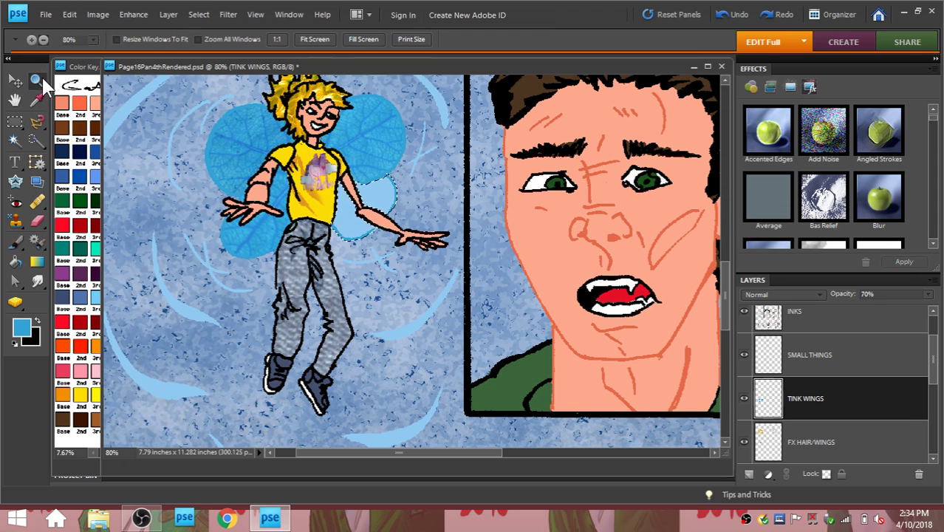
left_click(59, 38)
type("20")
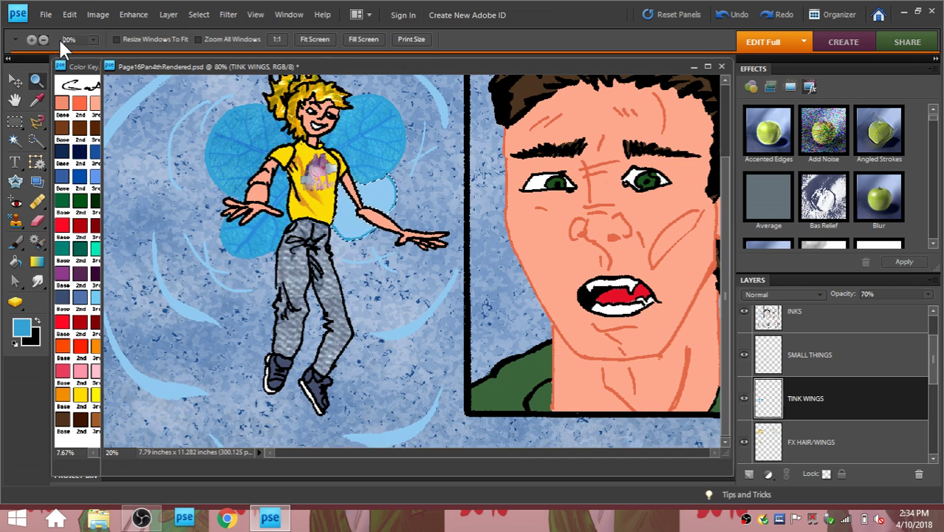
key("Return")
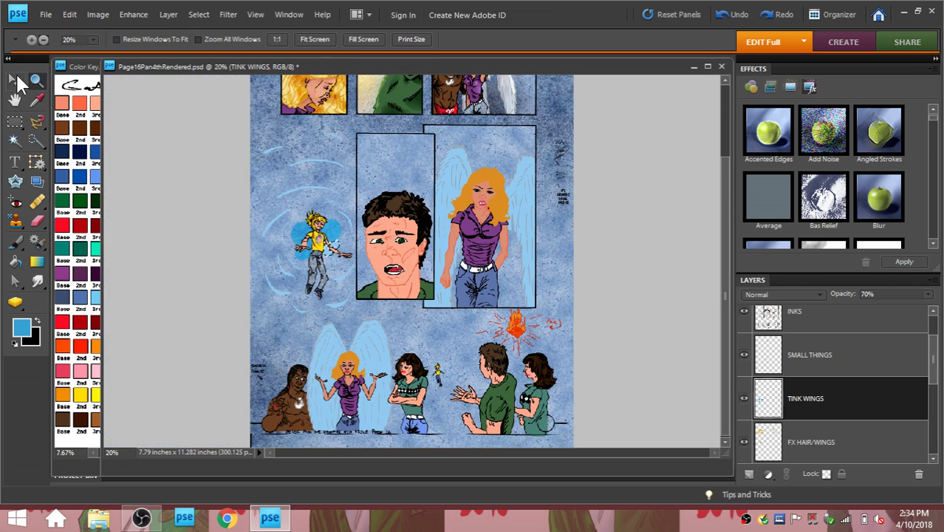
left_click(14, 80)
left_click(69, 15)
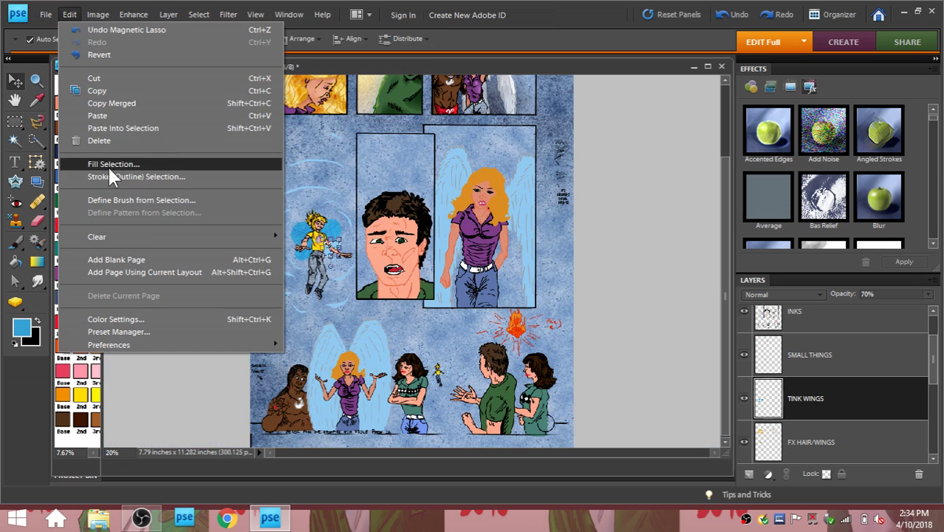
left_click(109, 128)
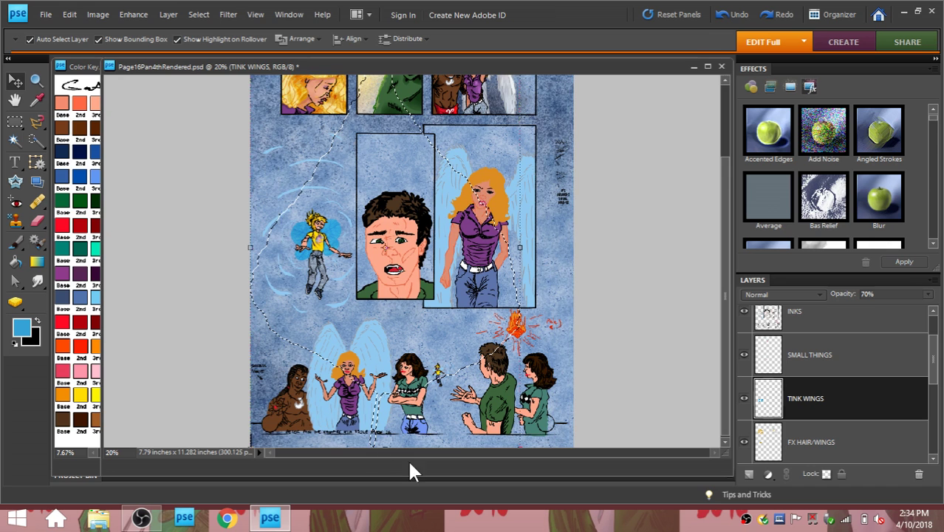
Step: Move the pasted leaf texture over the lower-right wing, scale it to 6.1% width and 11.1% height, and apply the transformation
left_click_drag(385, 446, 343, 266)
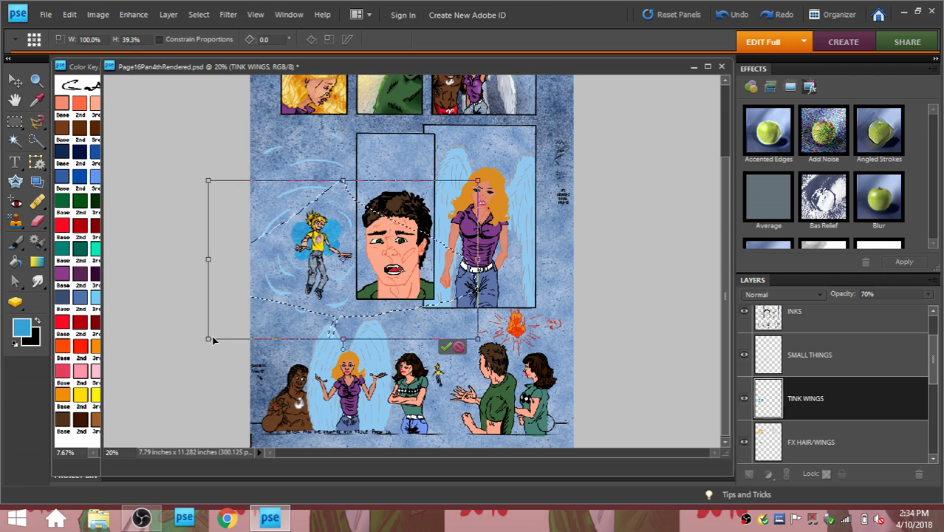
mouse_move(209, 339)
left_mouse_down()
mouse_move(414, 221)
mouse_move(402, 222)
mouse_move(460, 226)
mouse_move(330, 253)
left_mouse_up()
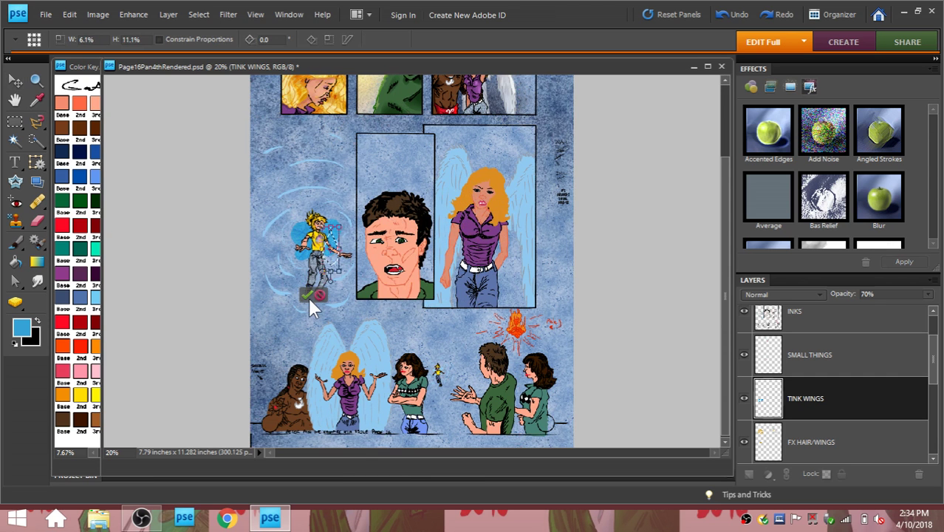
left_click(308, 297)
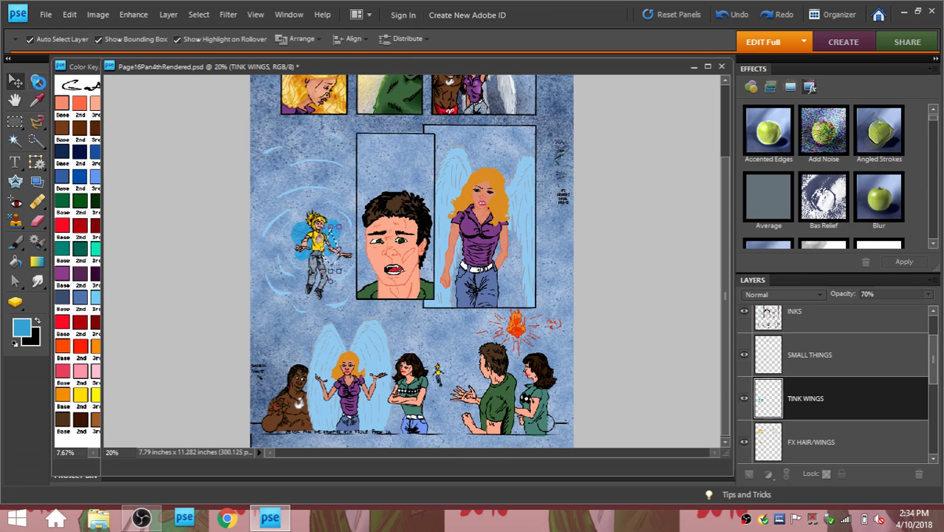
Step: Rotate the leaf texture on the fairy's lower-right wing by 136 degrees with the Move tool
left_click(37, 80)
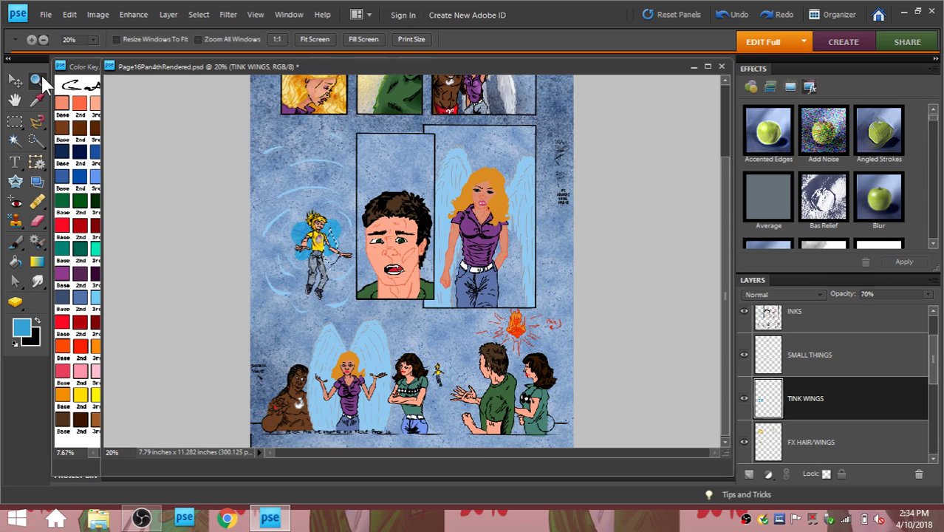
left_click(264, 247)
left_click(268, 248)
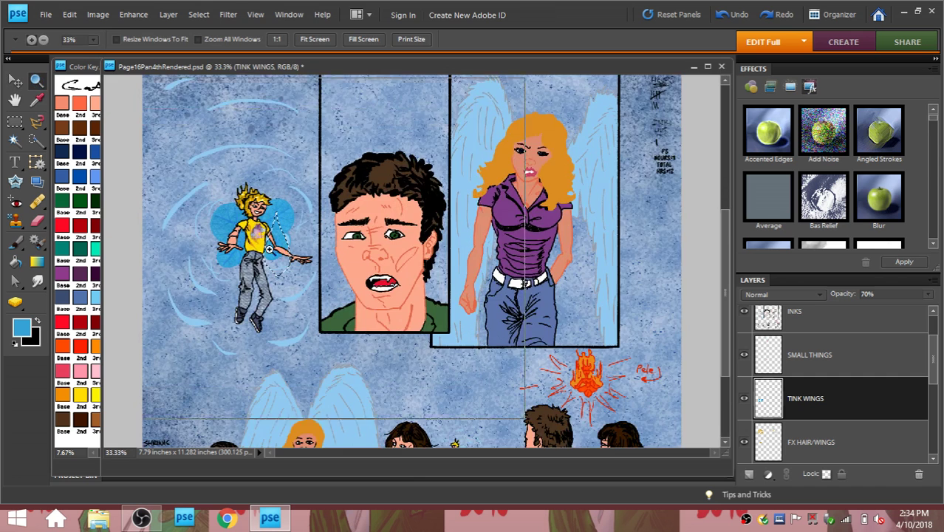
left_click(270, 249)
left_click(263, 248)
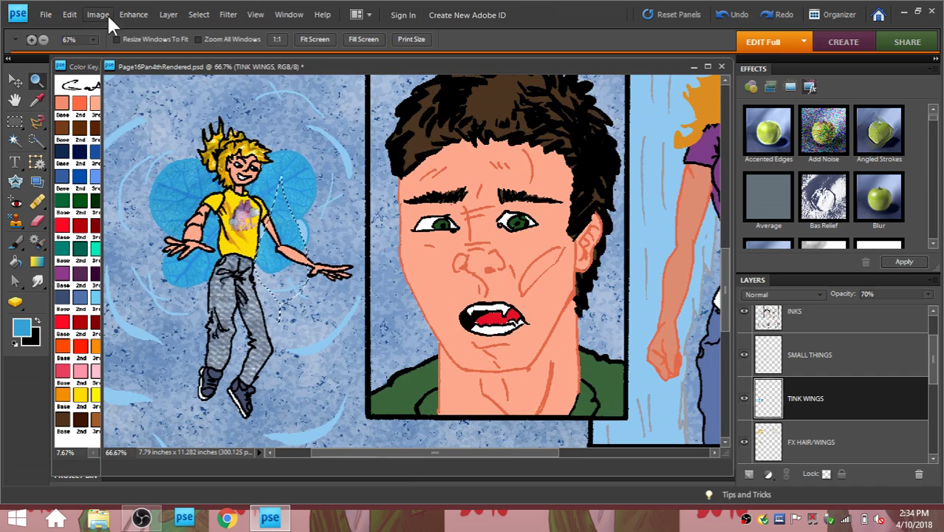
type("80")
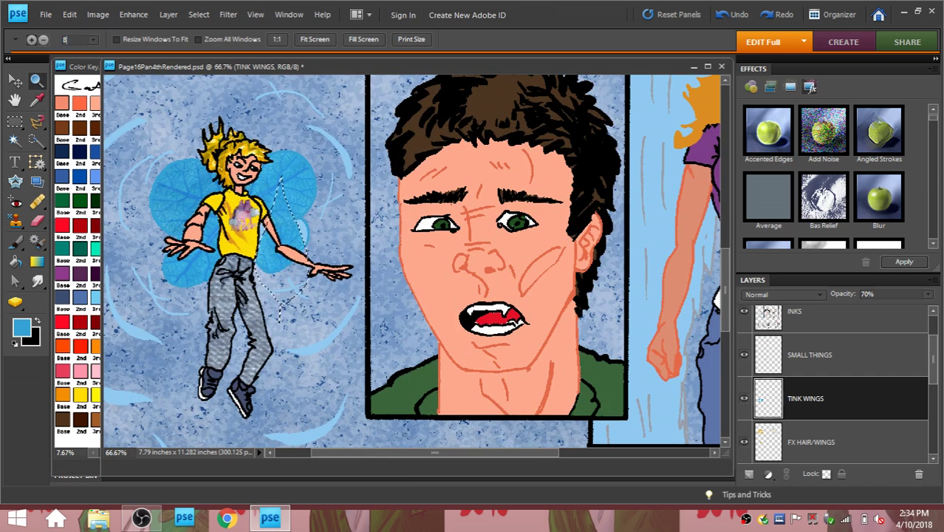
key("Return")
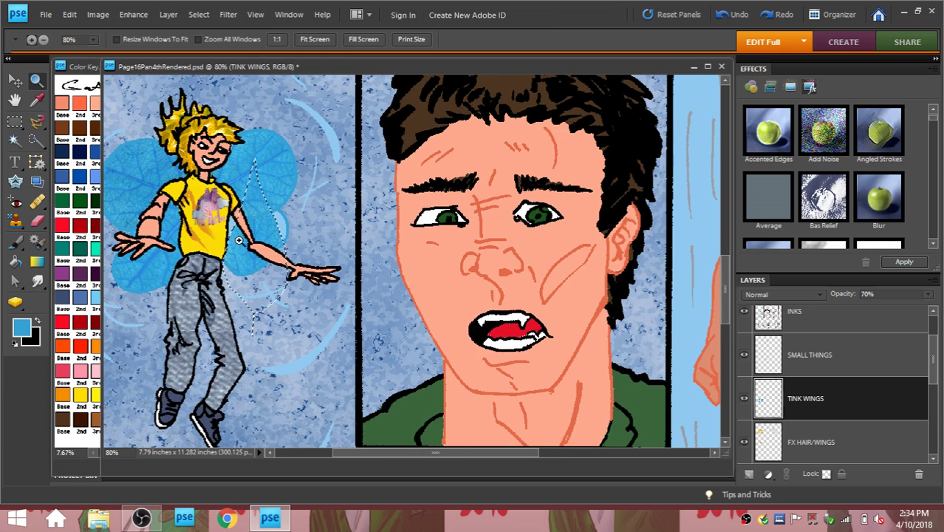
left_click(15, 80)
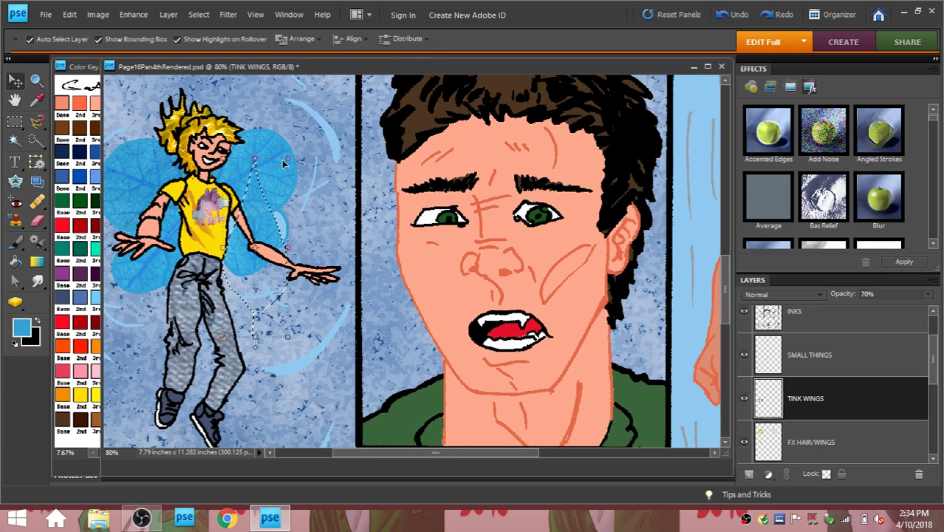
left_click_drag(285, 160, 299, 336)
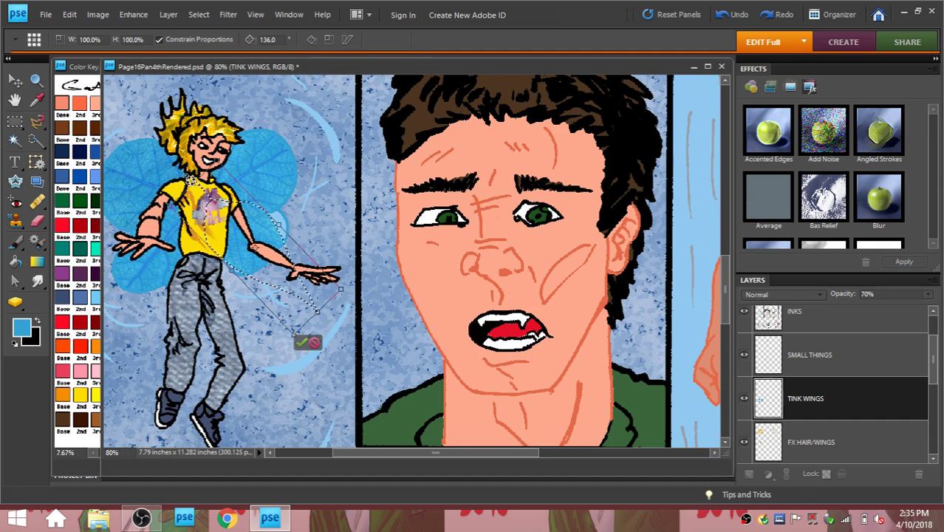
Step: Scale the texture to 174.9% width and 90.4% height, set its rotation to 136.8 degrees over the lower-right wing, and apply the transformation
left_click_drag(191, 178, 229, 175)
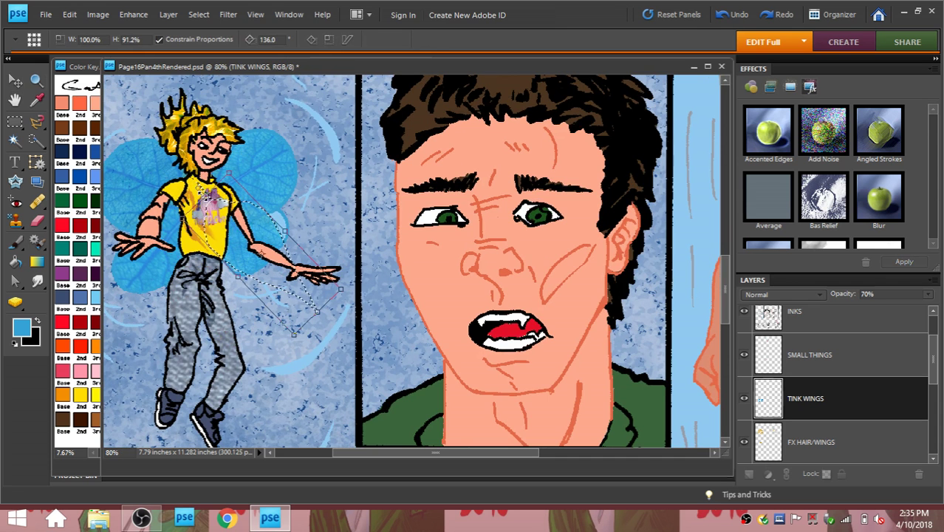
left_click_drag(232, 254, 233, 259)
left_click_drag(284, 231, 307, 209)
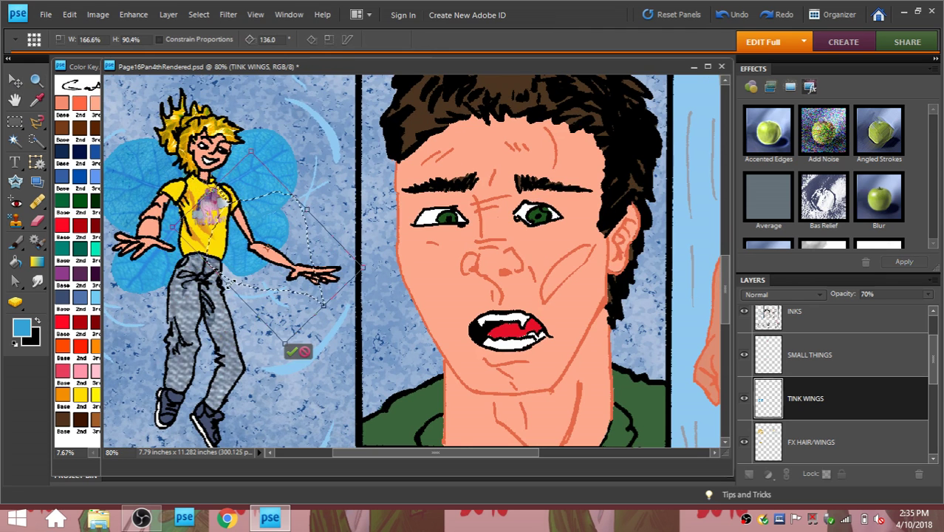
left_click_drag(311, 289, 310, 289)
left_click_drag(225, 282, 222, 287)
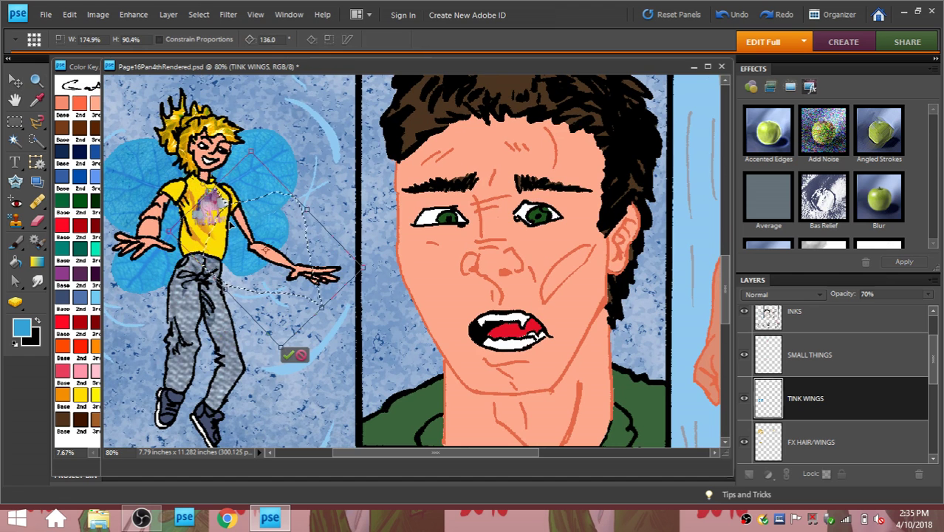
left_click_drag(231, 223, 223, 230)
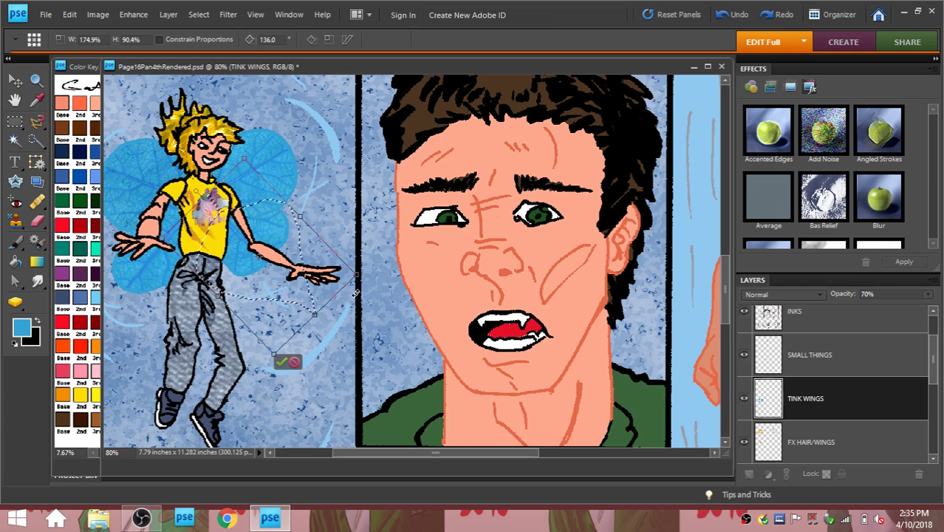
left_click_drag(360, 277, 362, 278)
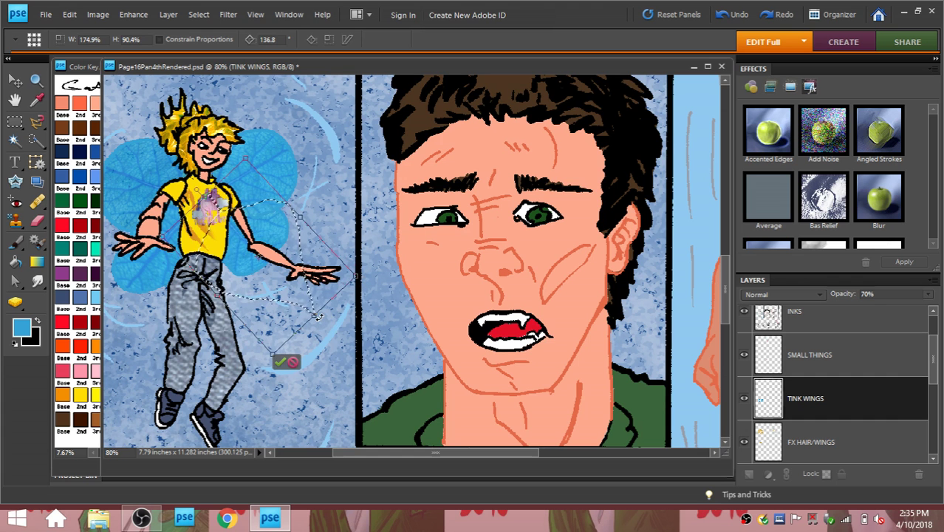
left_click(280, 361)
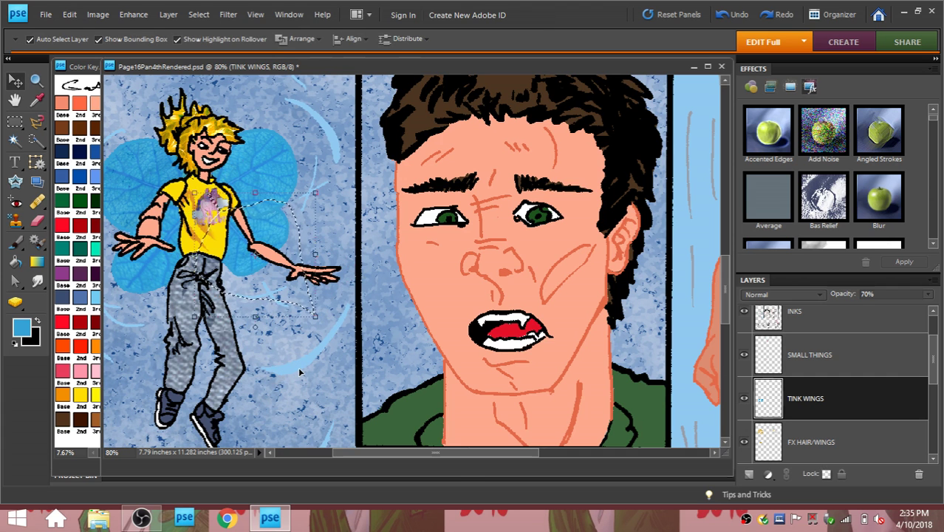
Step: Examine the fairy's four textured wings against the rest of the page at decreasing zoom levels from 80% to 30%
left_click_drag(459, 452, 424, 449)
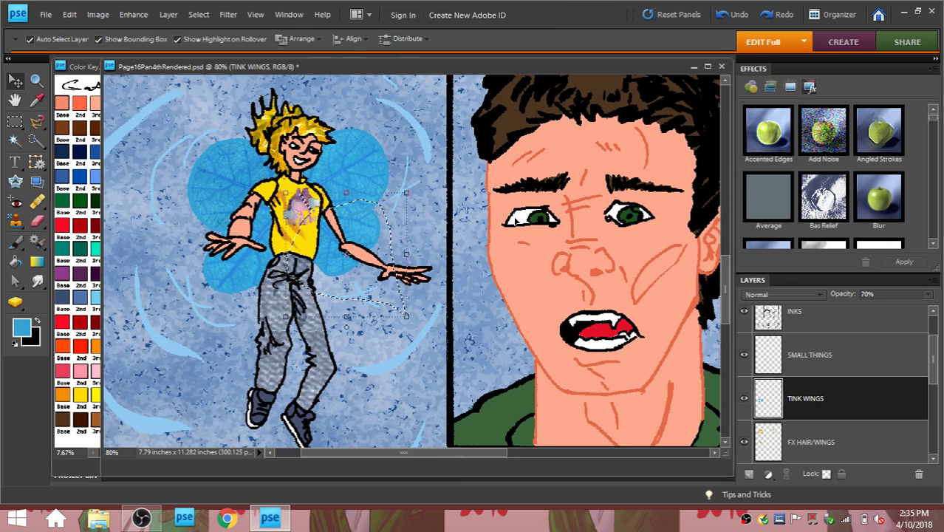
left_click(36, 80)
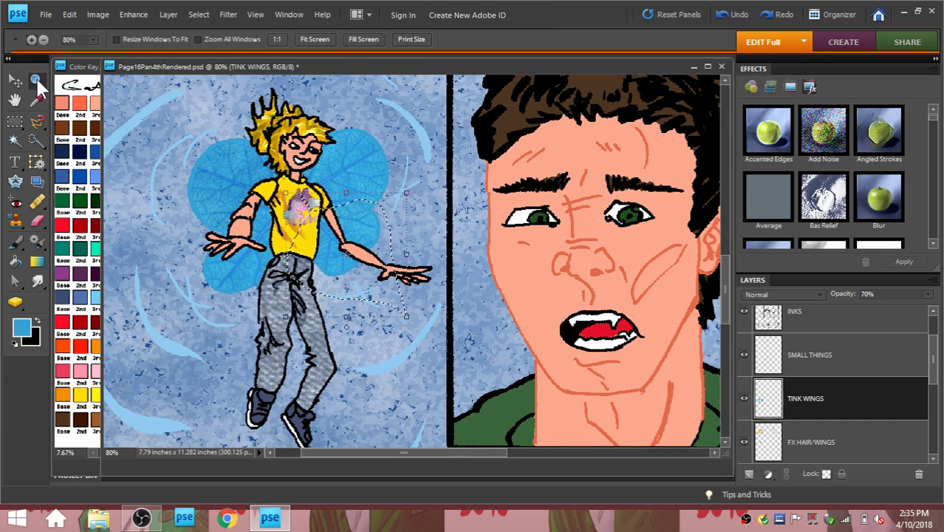
left_click(85, 40)
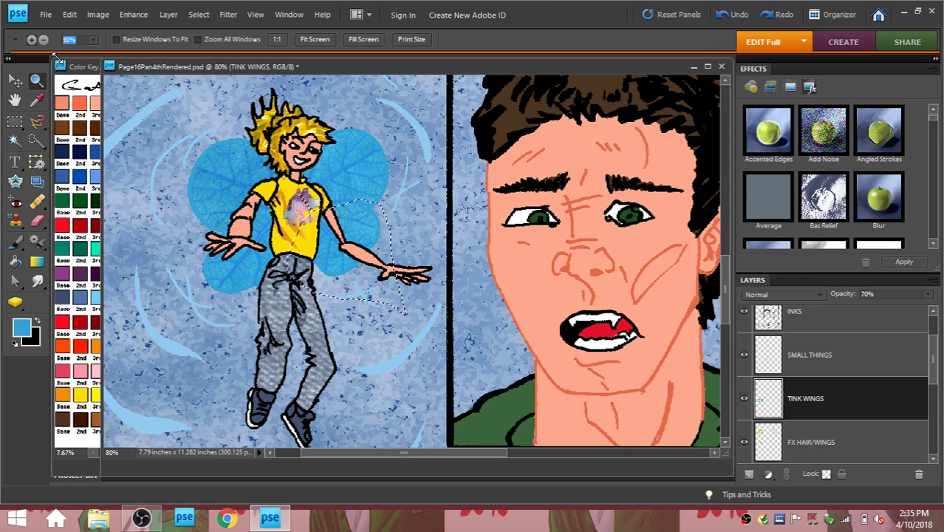
type("65")
key("Return")
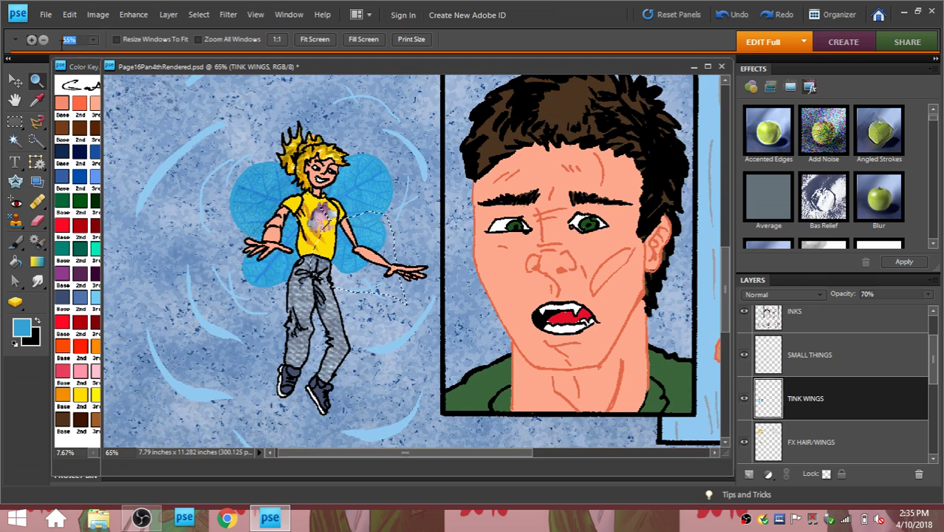
type("55")
key("Return")
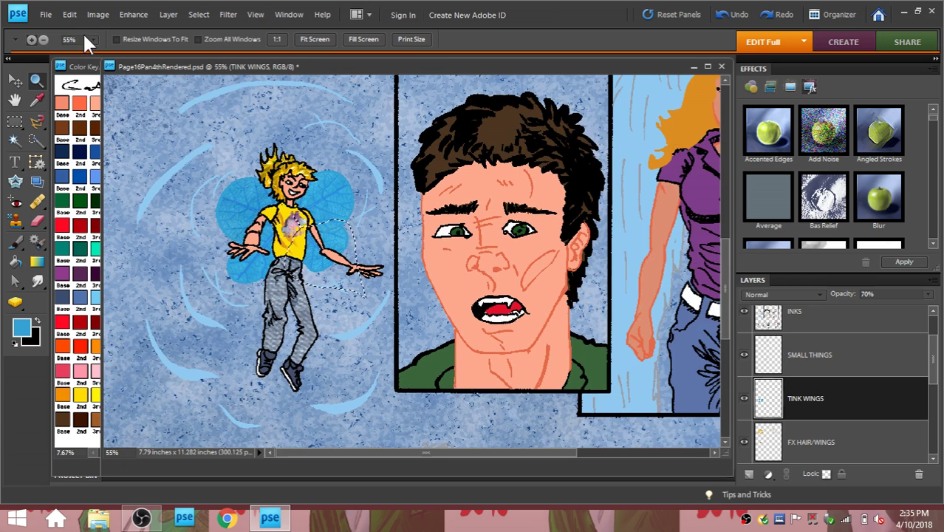
left_click(38, 40)
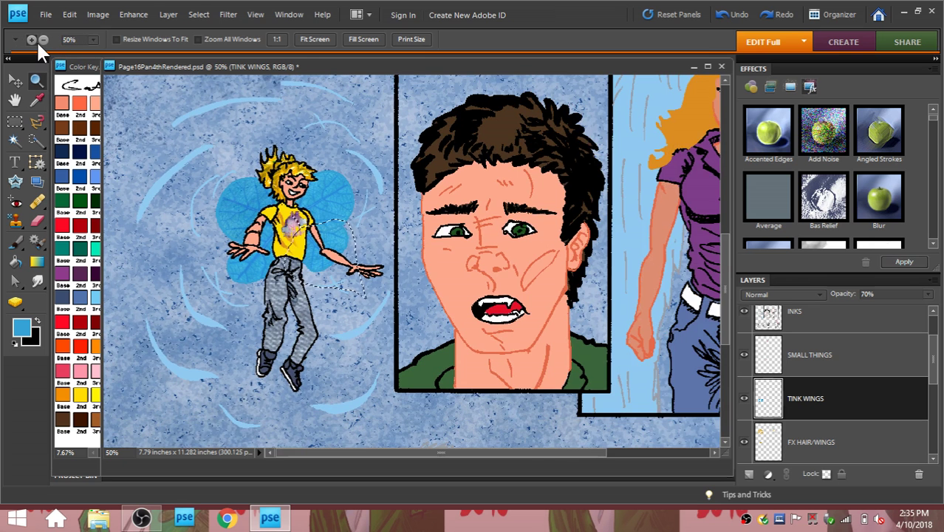
scroll(390, 198, "up", 3)
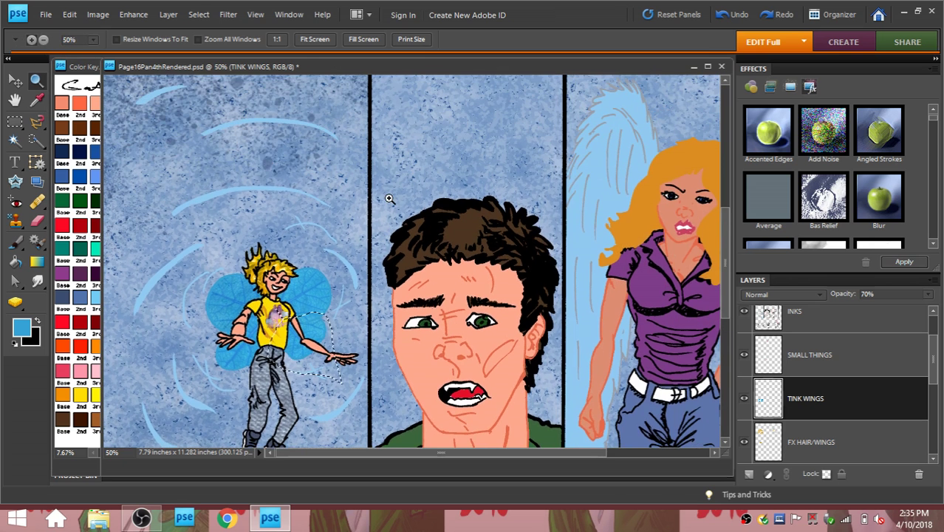
scroll(390, 198, "down", 1)
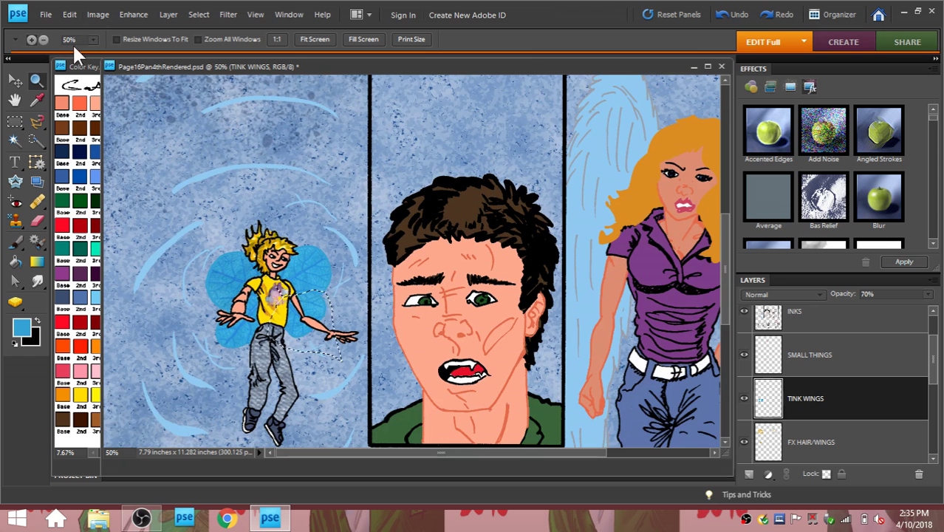
left_click(85, 39)
type("40")
key("Return")
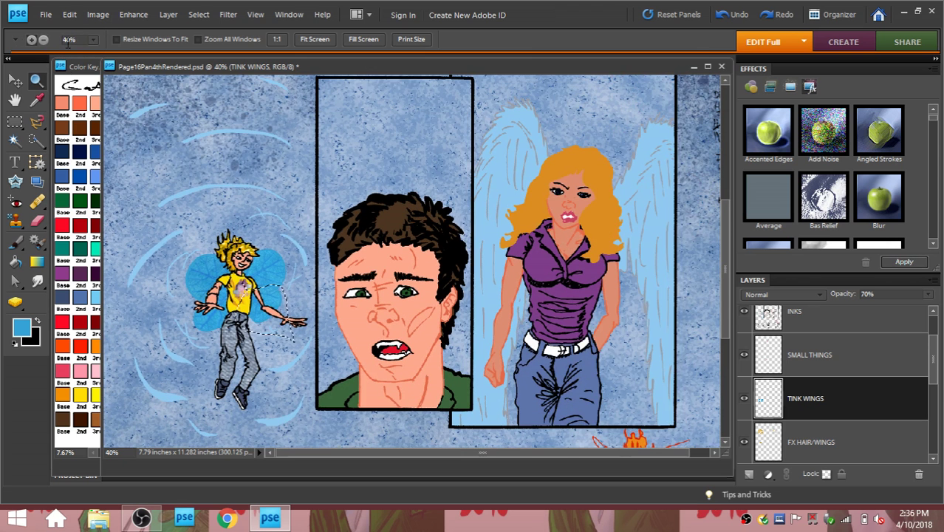
left_click(74, 39)
type("30")
key("Return")
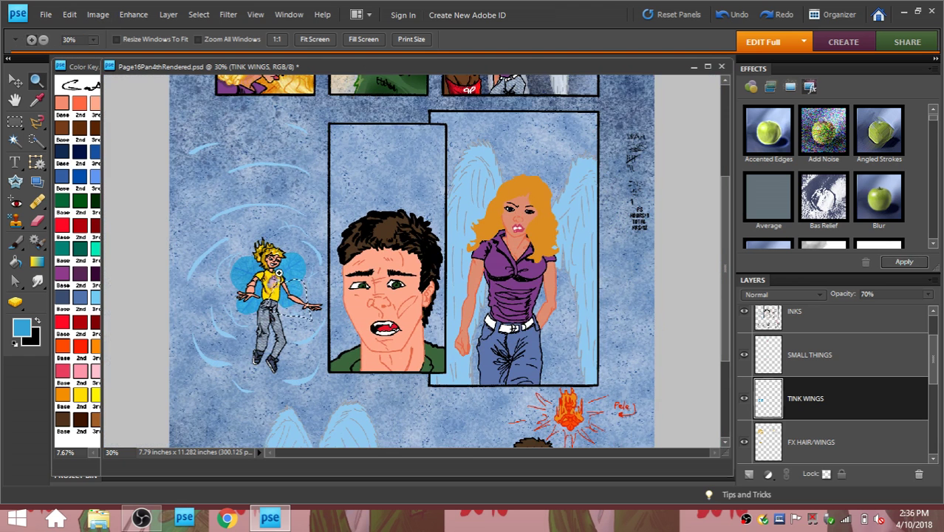
scroll(405, 322, "down", 1)
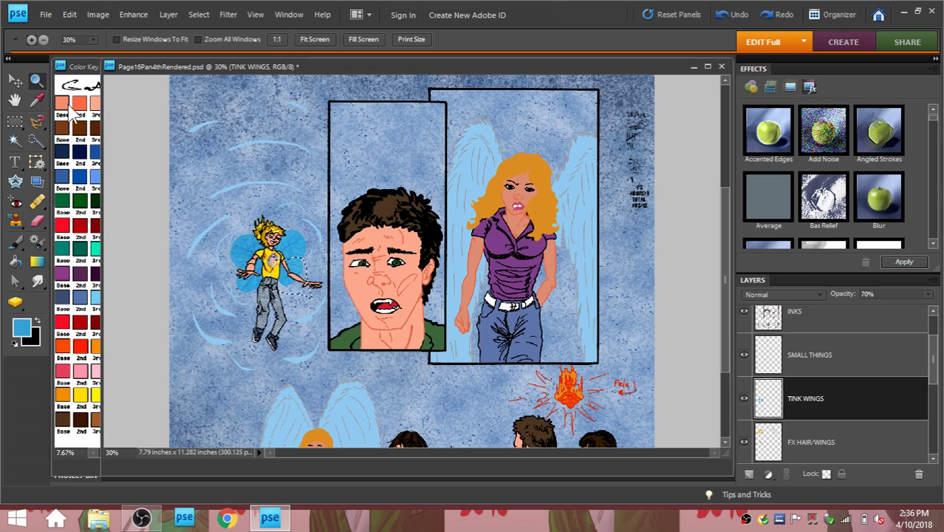
Step: Select the flying fairy together with the motion swirls around and above her using loose, additive Lasso outlines
key("l")
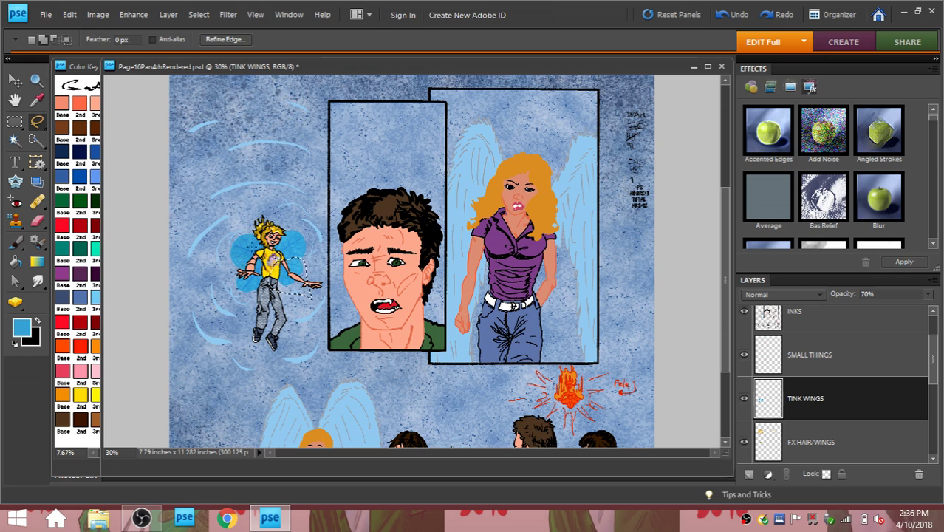
left_click_drag(311, 295, 213, 244)
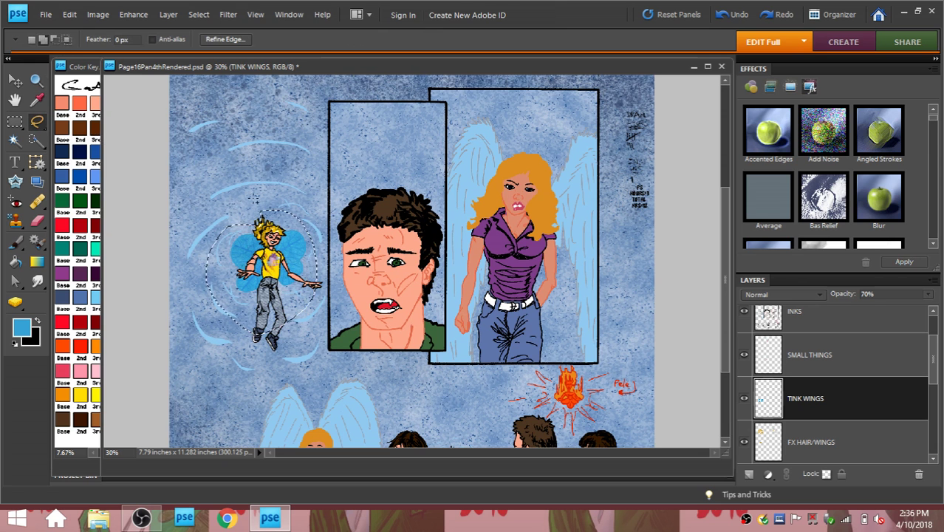
mouse_move(248, 201)
left_mouse_down()
mouse_move(310, 207)
mouse_move(346, 295)
mouse_move(221, 185)
mouse_move(235, 184)
left_mouse_up()
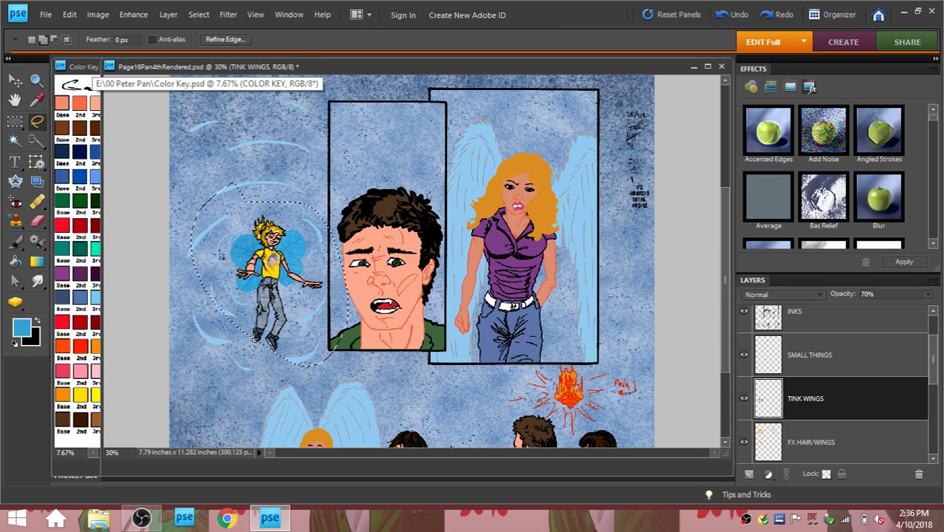
mouse_move(204, 267)
left_mouse_down()
mouse_move(207, 281)
mouse_move(329, 353)
mouse_move(314, 343)
mouse_move(270, 386)
mouse_move(214, 347)
mouse_move(193, 222)
left_mouse_up()
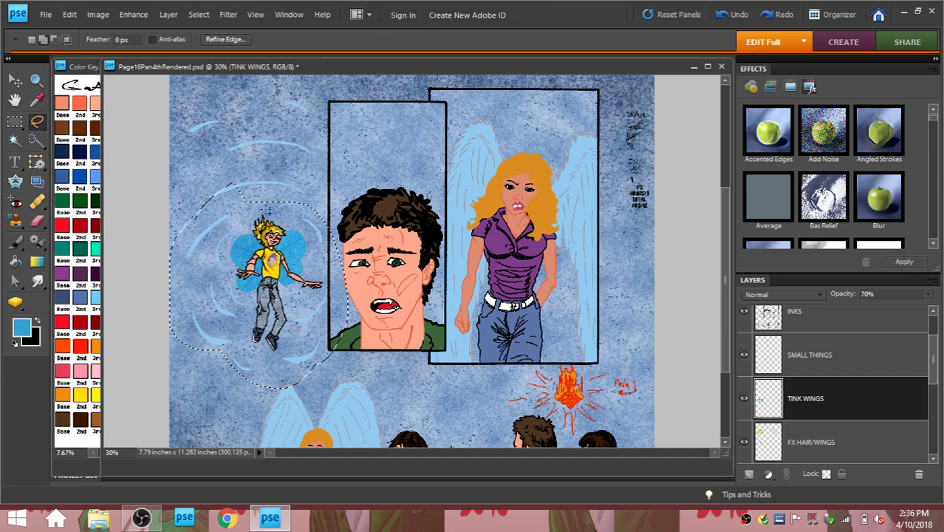
mouse_move(342, 274)
left_mouse_down()
mouse_move(251, 97)
mouse_move(173, 166)
left_mouse_up()
mouse_move(177, 170)
left_mouse_down()
mouse_move(214, 136)
mouse_move(353, 137)
mouse_move(348, 285)
mouse_move(351, 222)
mouse_move(253, 103)
mouse_move(181, 156)
left_mouse_up()
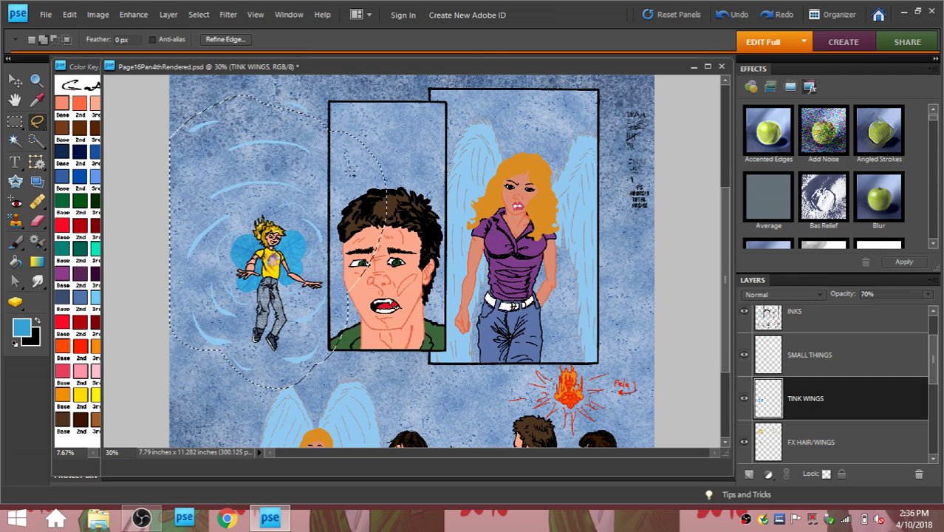
scroll(342, 239, "up", 3)
left_click_drag(342, 239, 330, 189)
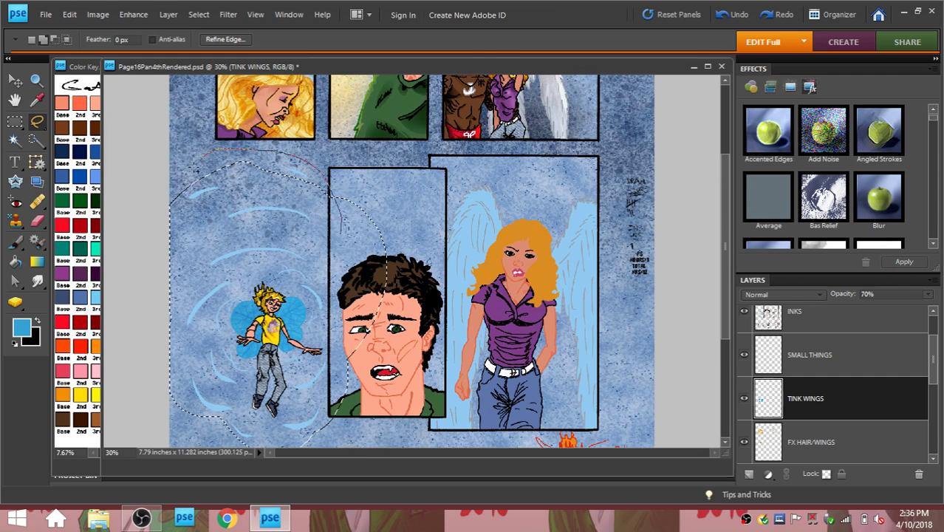
left_click_drag(197, 169, 199, 170)
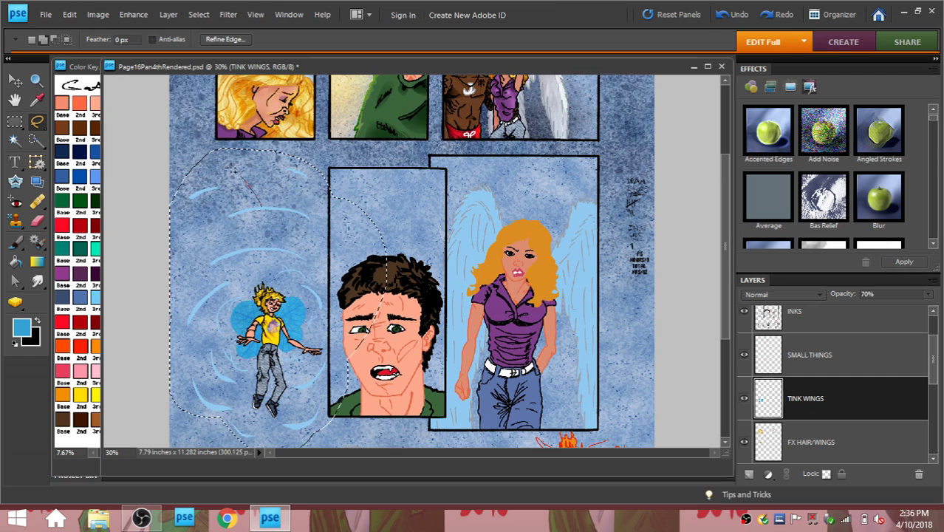
Step: Try to extend the Lasso selection beneath the fairy's feet and the lower swirls, and undo the addition
scroll(339, 307, "down", 5)
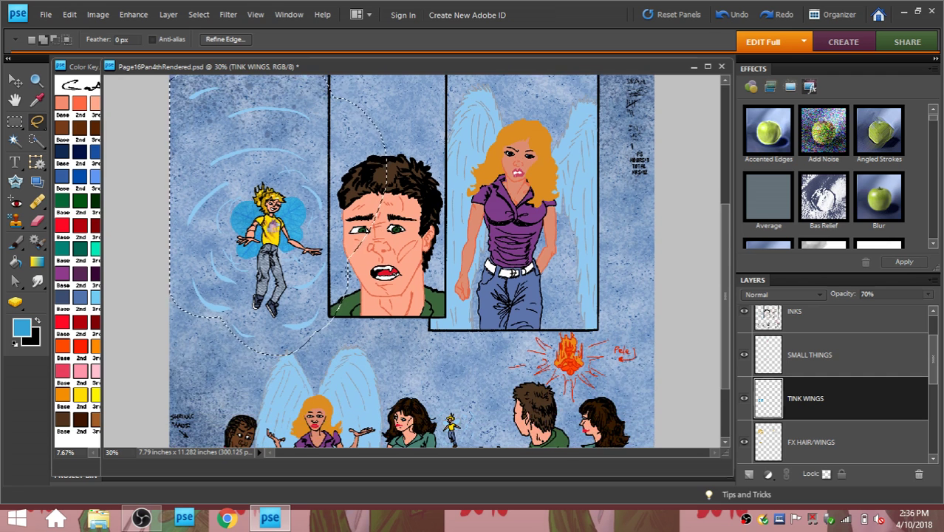
mouse_move(280, 347)
left_mouse_down()
mouse_move(220, 317)
mouse_move(325, 356)
mouse_move(329, 325)
left_mouse_up()
left_click(71, 13)
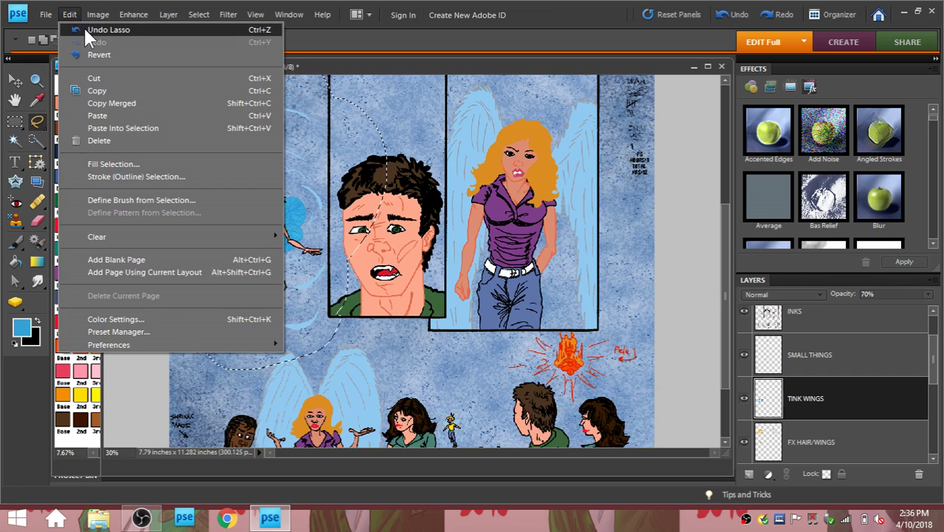
left_click(70, 13)
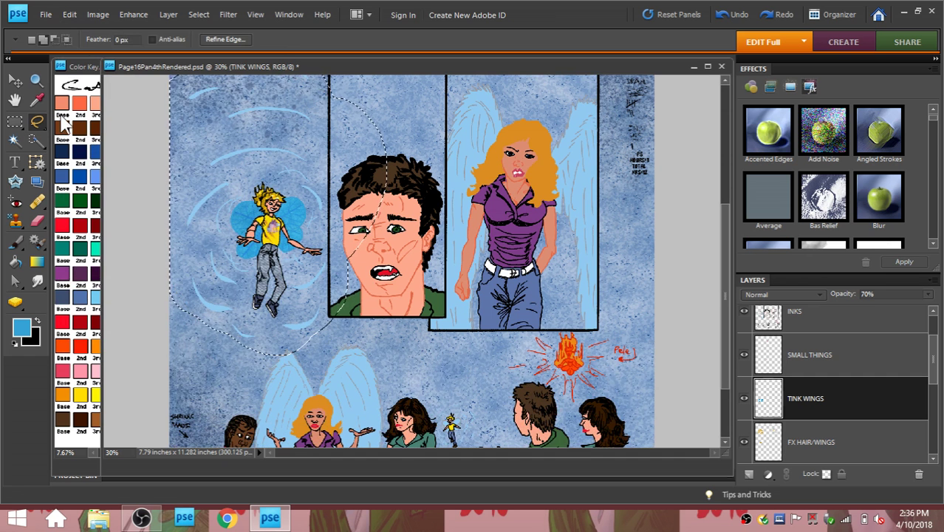
left_click(69, 14)
left_click(70, 14)
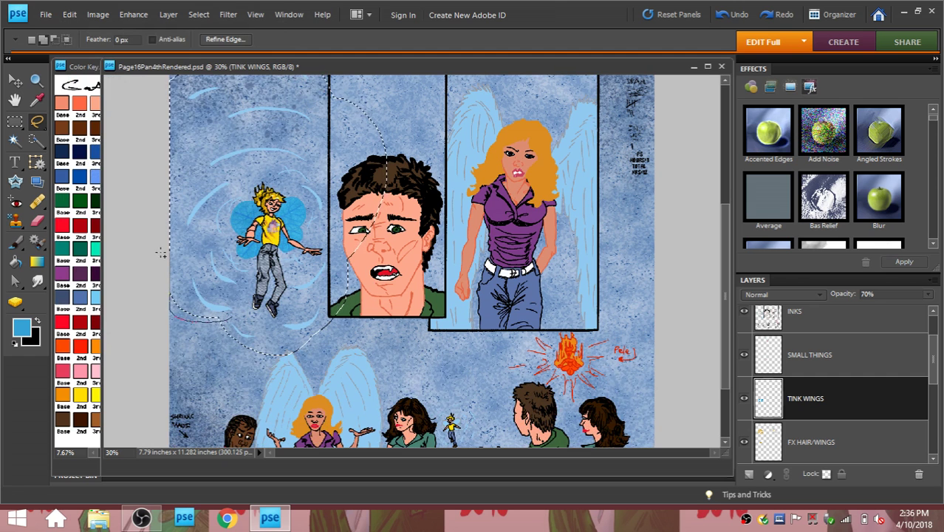
Step: Extend the fairy's selection along the page edge beside the lower swirls and subtract the dark-haired man's close-up panel using a rectangular marquee
left_click_drag(160, 253, 197, 263)
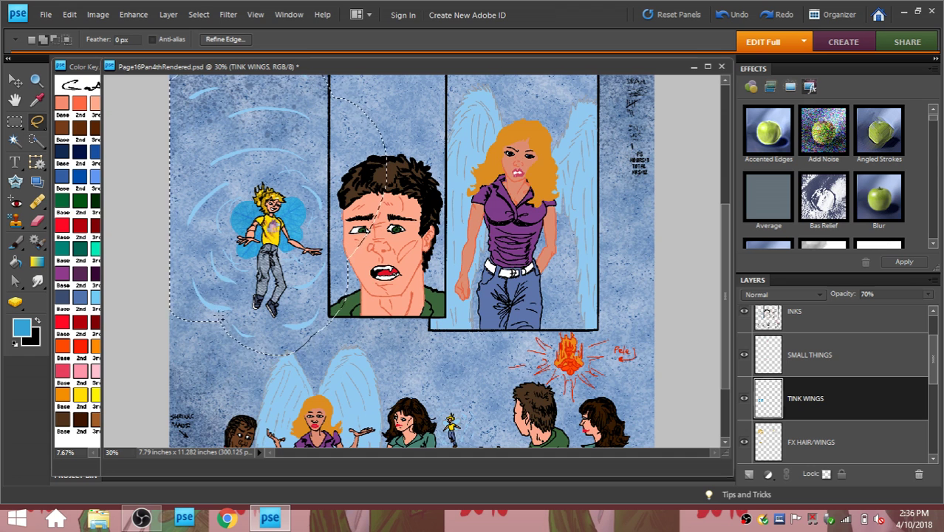
scroll(224, 310, "up", 3)
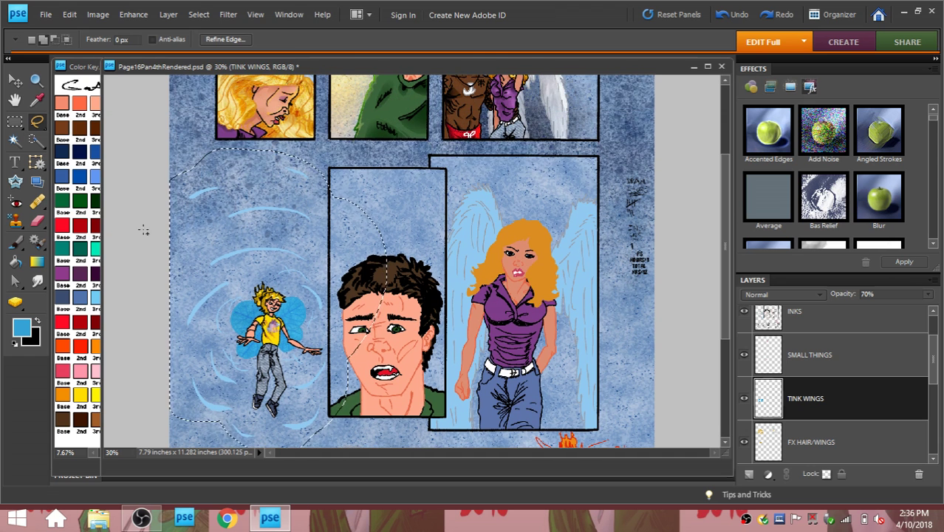
left_click(14, 121)
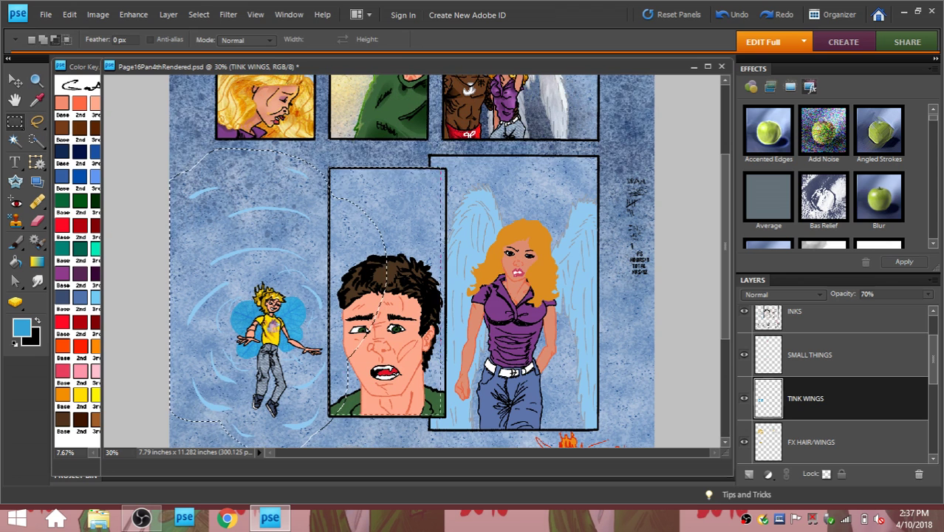
mouse_move(446, 418)
left_mouse_down()
mouse_move(417, 416)
mouse_move(427, 388)
left_mouse_up()
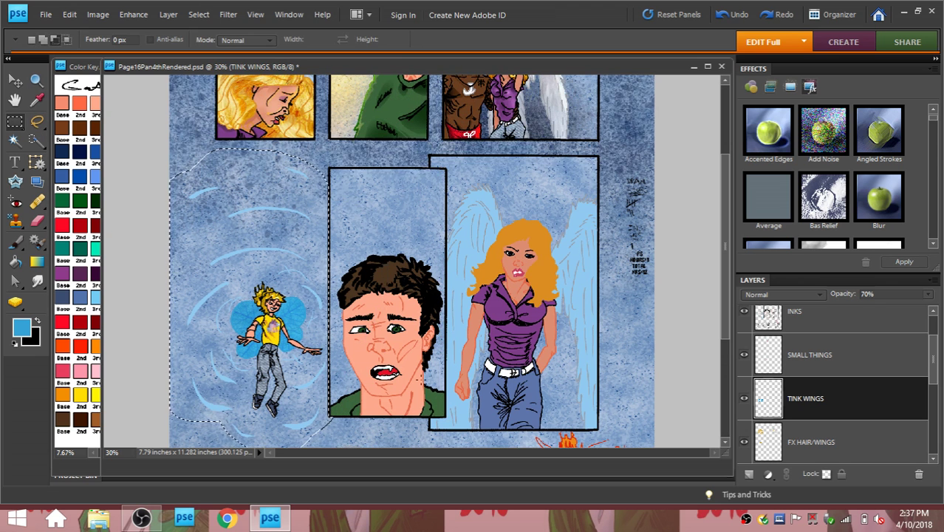
Step: Add the area above the upper swirls to the selection with the Lasso and subtract the overlapping panels using rectangular marquees
left_click(37, 121)
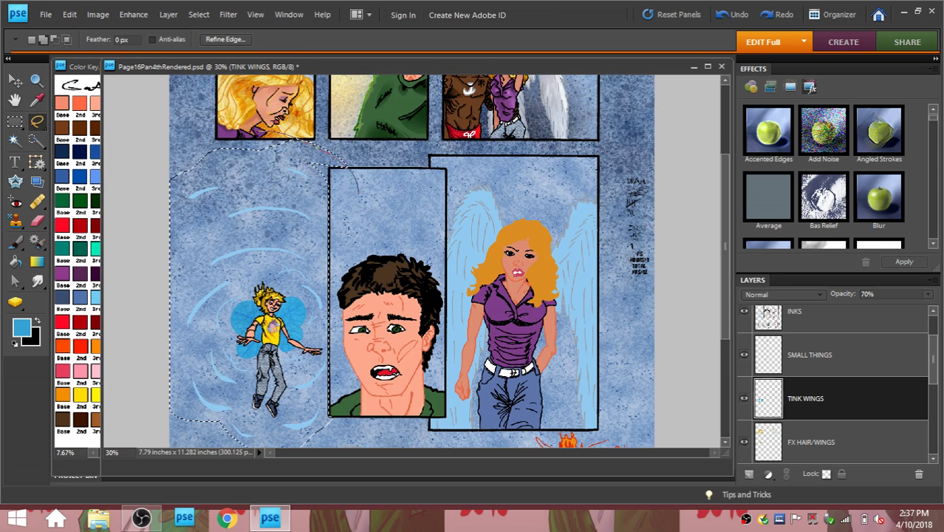
left_click_drag(221, 144, 359, 192)
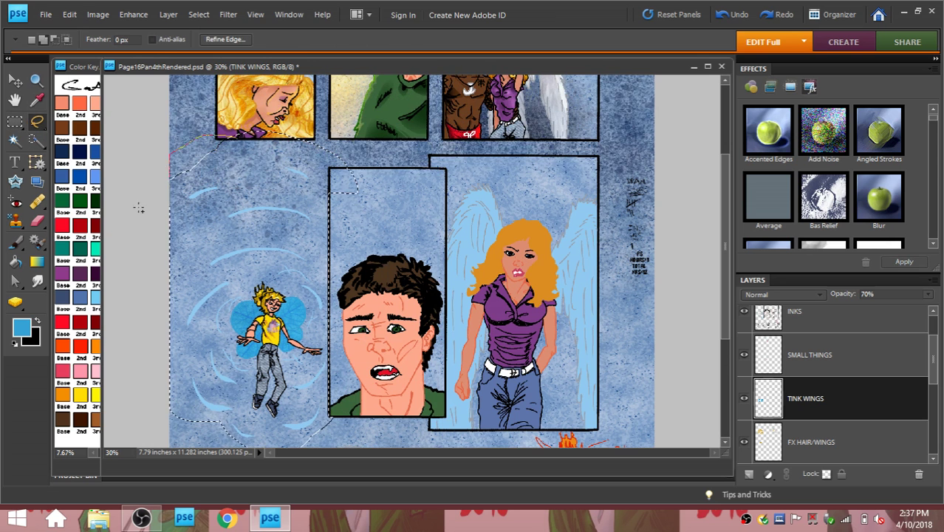
left_click_drag(138, 208, 138, 209)
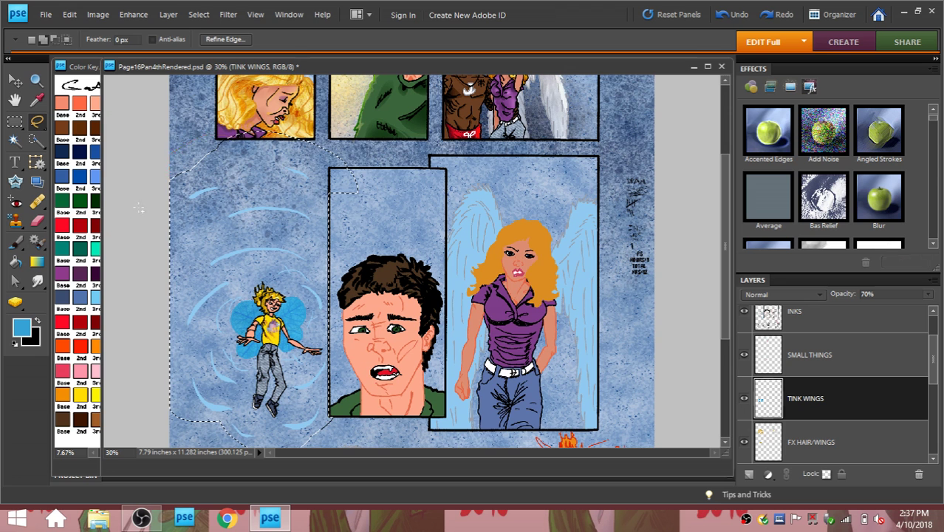
left_click(15, 122)
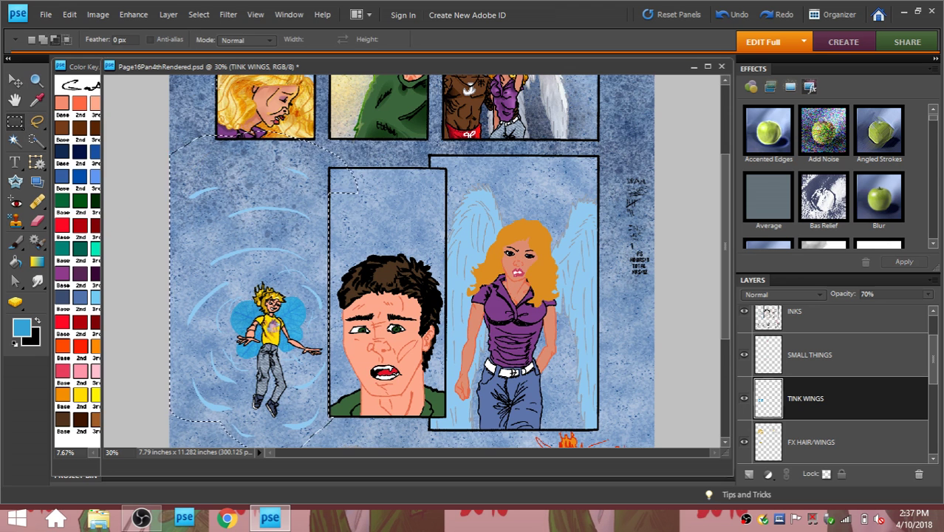
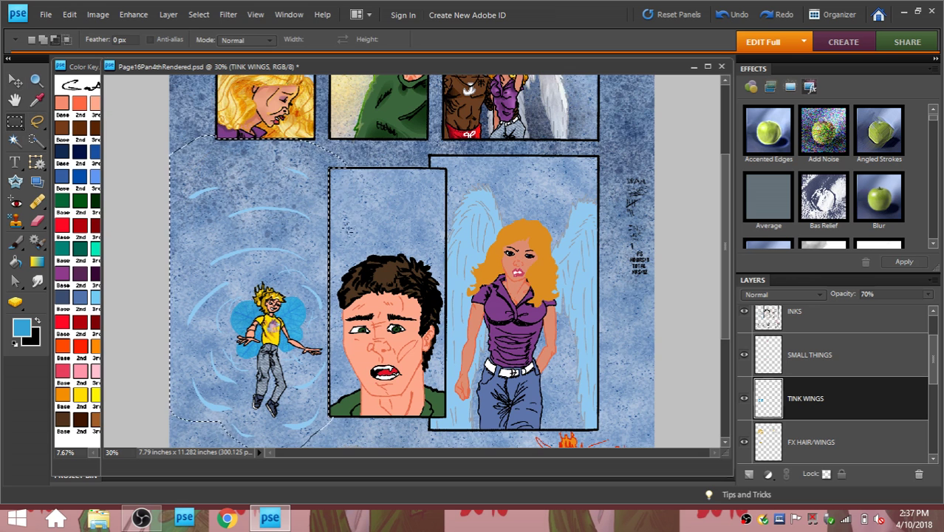
Step: Open the Lens Flare filter for the selected area of the BACKGROUND layer and place the flare center just above the fairy's head
scroll(381, 244, "down", 2)
scroll(411, 260, "down", 2)
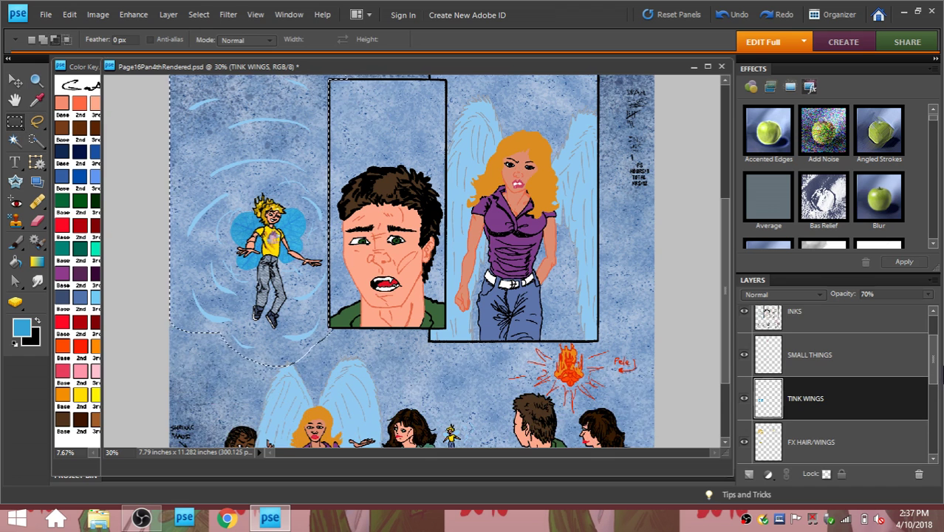
left_click_drag(934, 373, 936, 452)
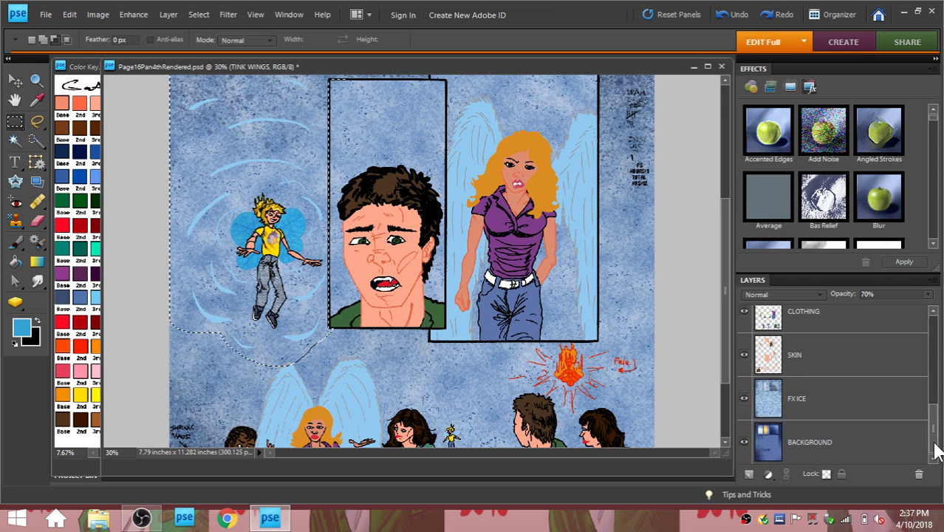
left_click(837, 446)
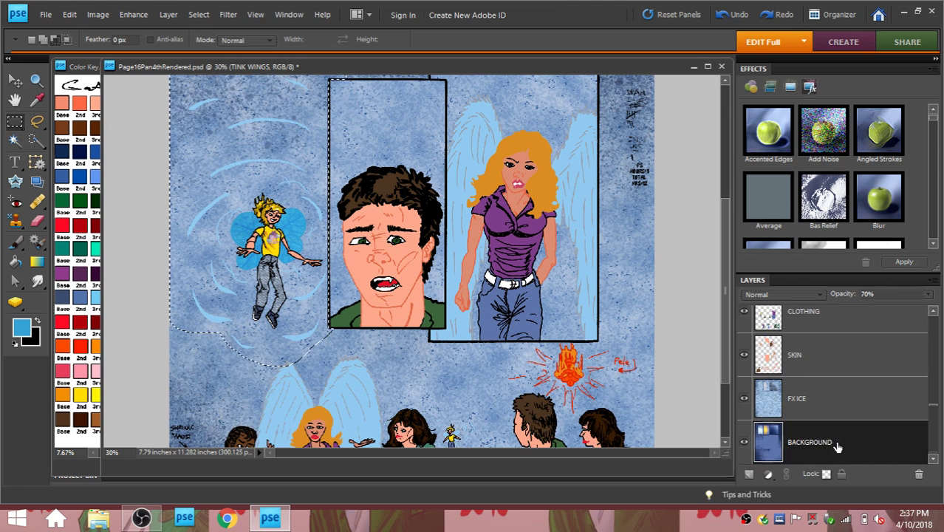
left_click(228, 14)
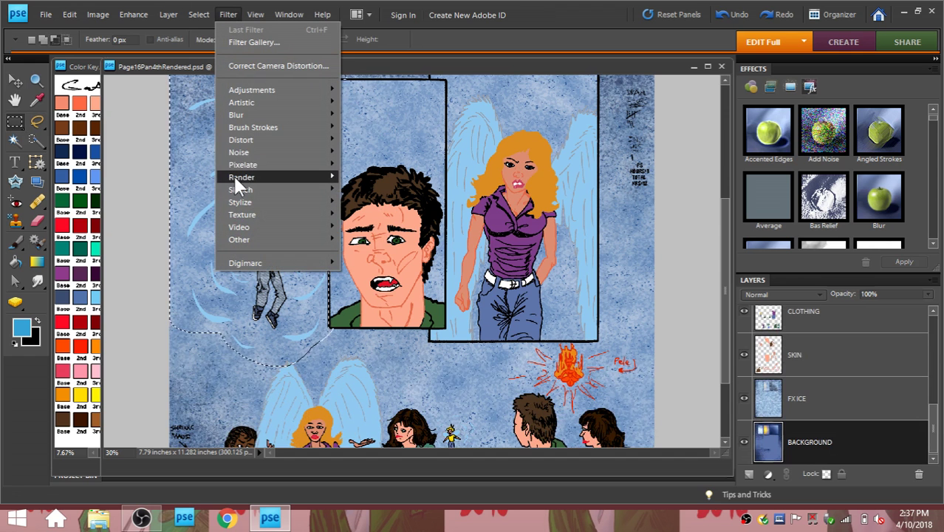
mouse_move(234, 176)
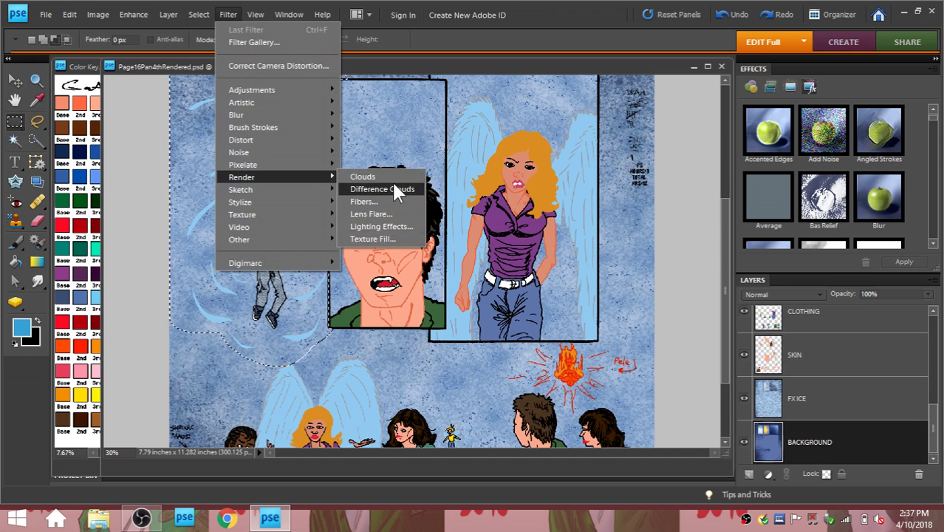
left_click(367, 213)
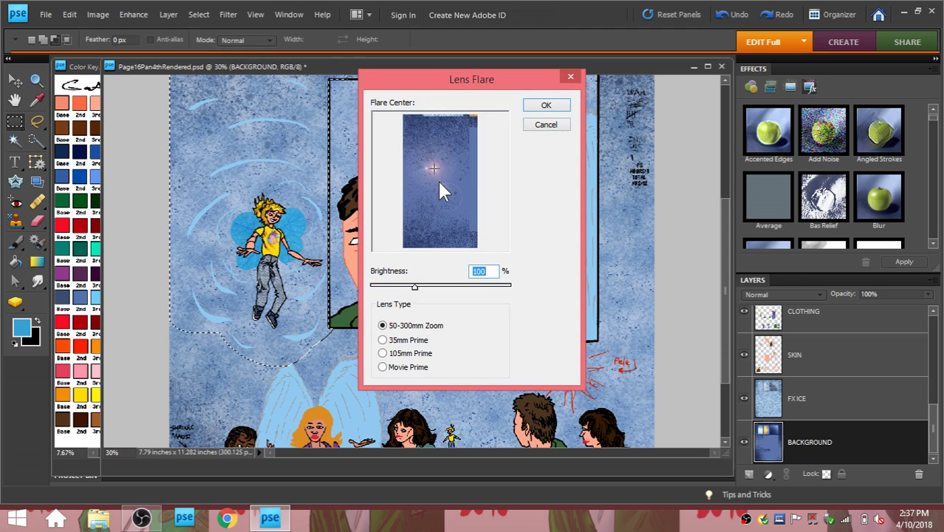
left_click(439, 184)
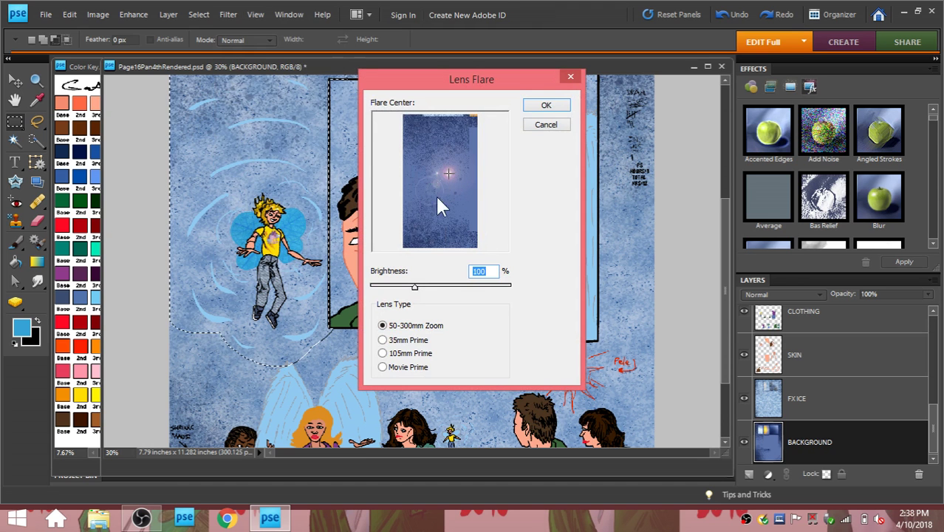
Step: Compare the lens types, set the flare to 105mm Prime at 144% brightness, and apply it to the BACKGROUND layer
mouse_move(415, 287)
left_mouse_down()
mouse_move(455, 290)
mouse_move(421, 286)
left_mouse_up()
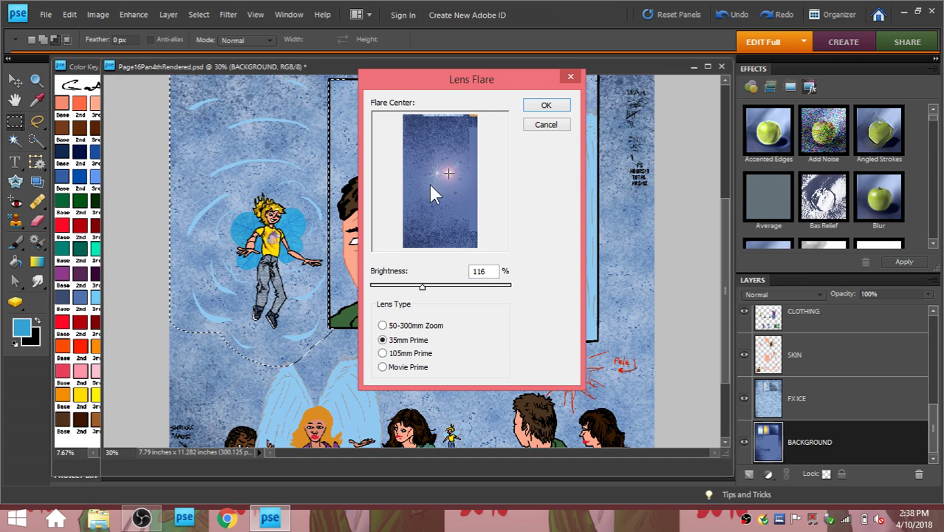
left_click(384, 354)
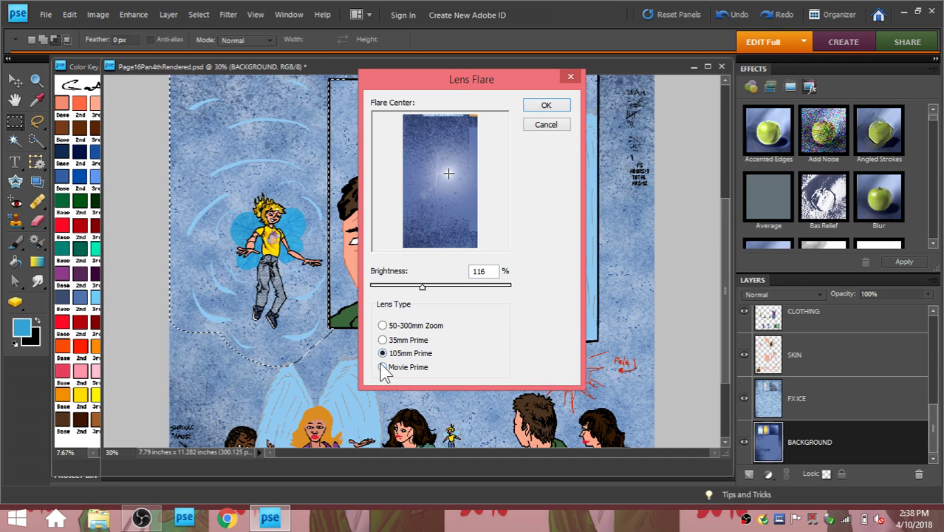
left_click(383, 368)
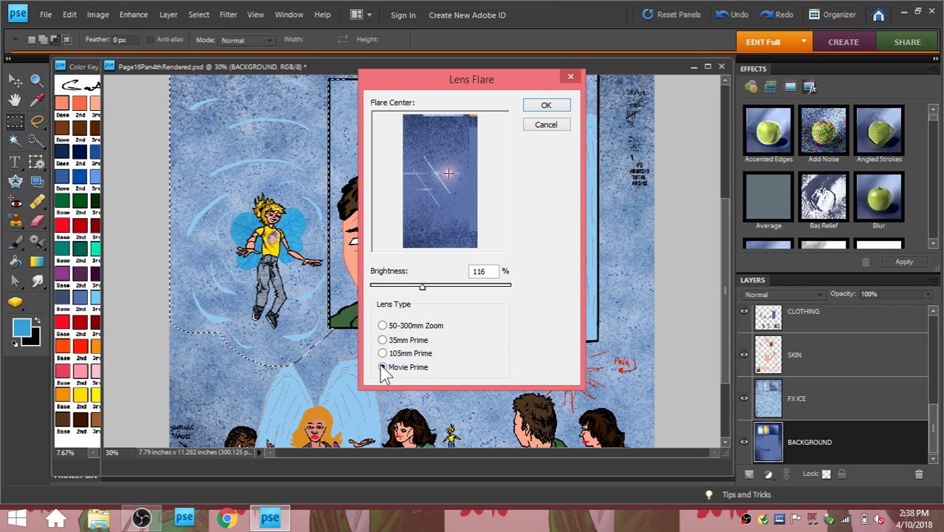
left_click(382, 353)
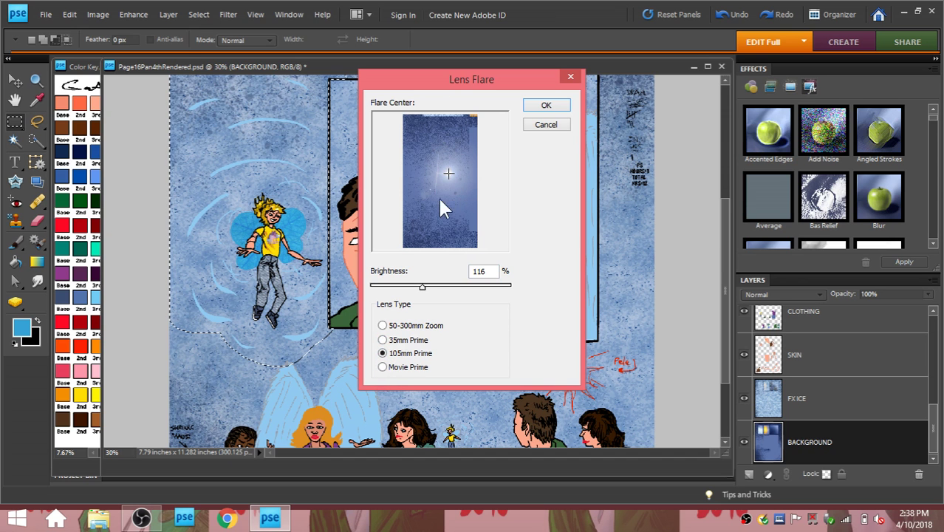
mouse_move(422, 287)
left_mouse_down()
mouse_move(449, 289)
mouse_move(434, 289)
left_mouse_up()
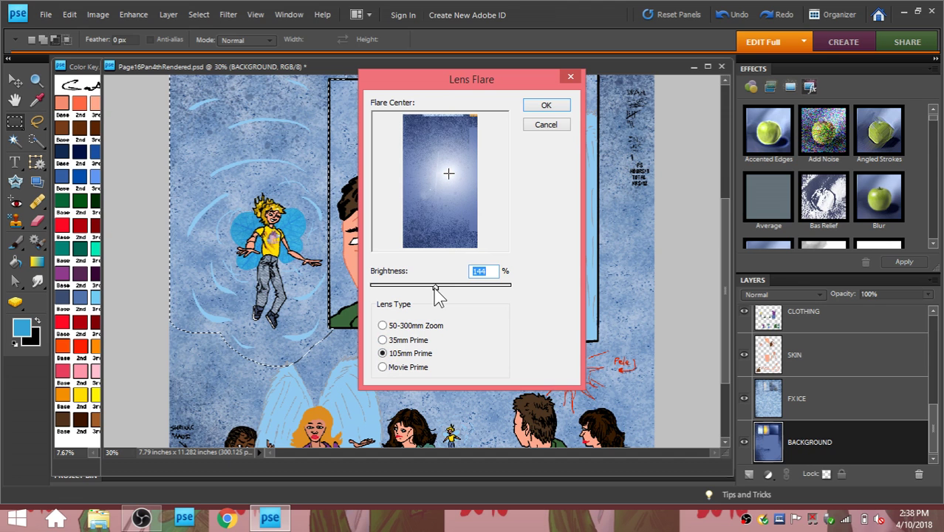
left_click(545, 108)
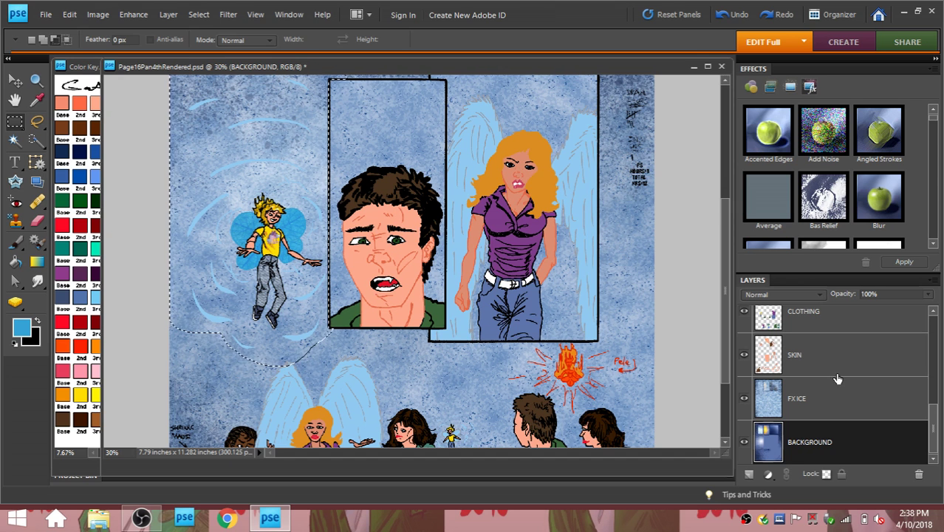
Step: Try the same 105mm Prime lens flare at 144% brightness on the FX ICE layer, and undo it
left_click(828, 401)
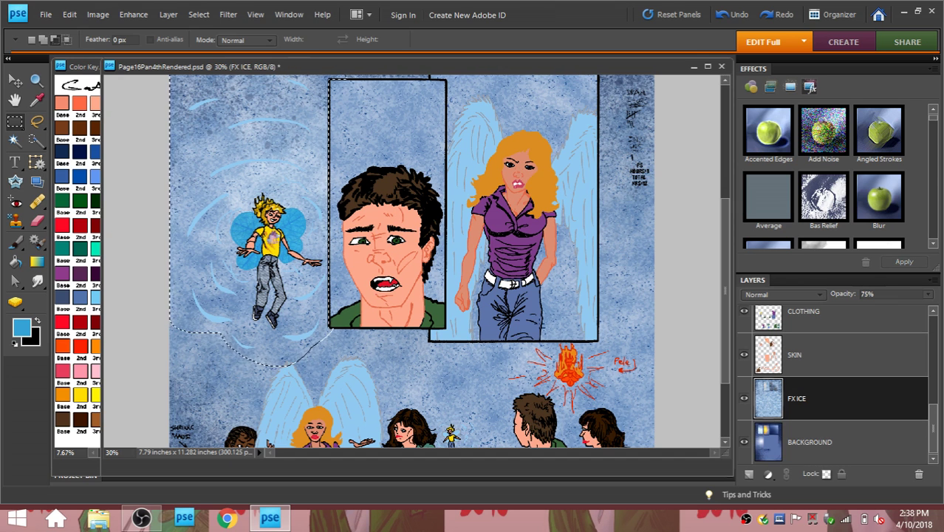
left_click(227, 15)
mouse_move(263, 178)
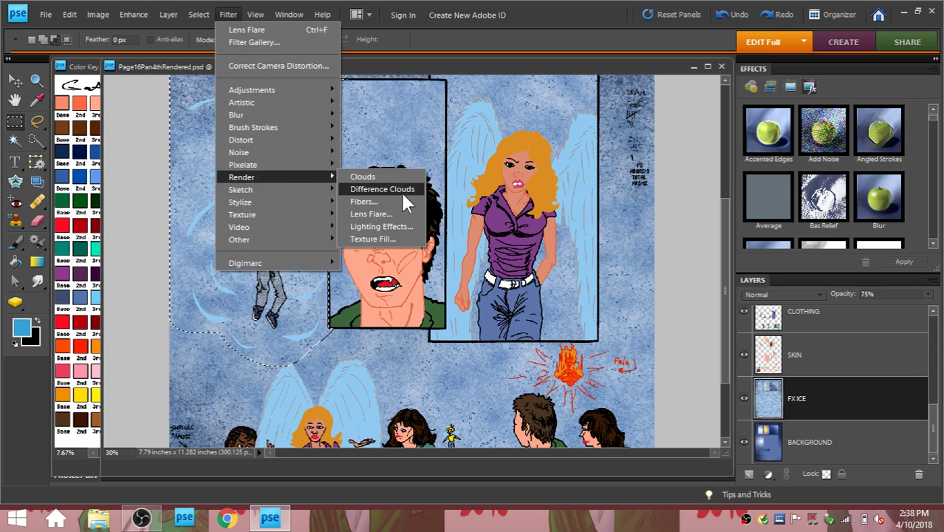
left_click(372, 213)
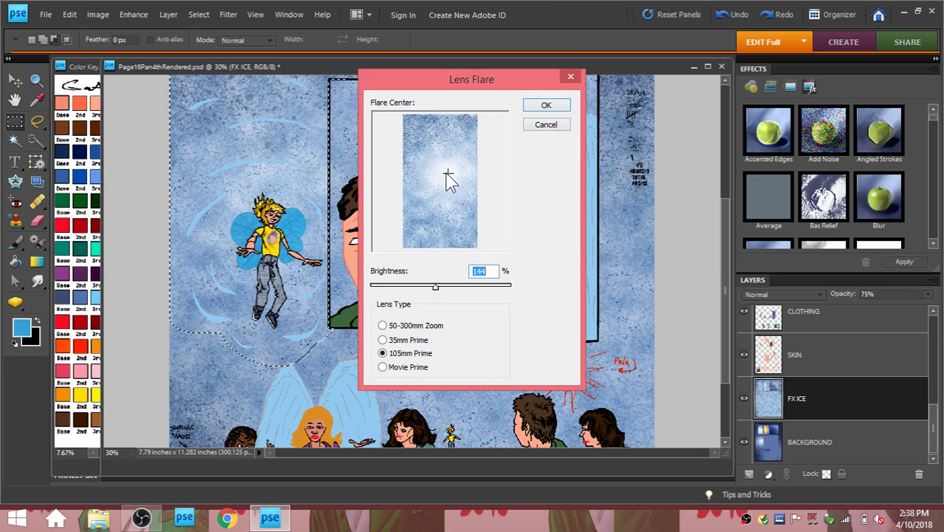
left_click(546, 108)
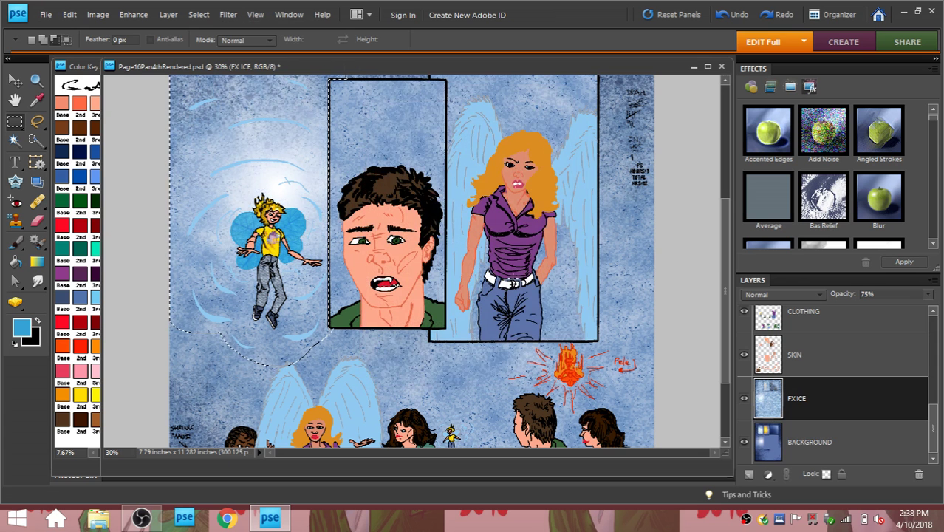
left_click(74, 12)
left_click(73, 28)
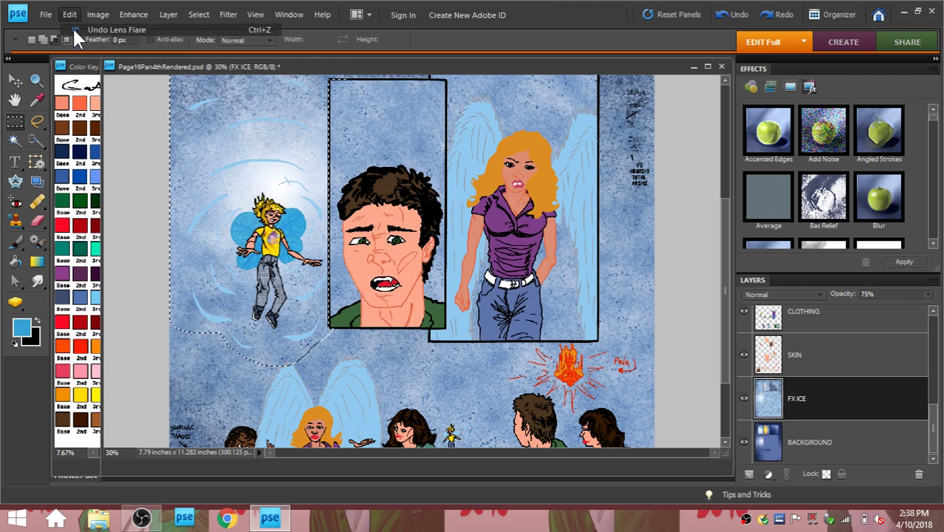
left_click(254, 15)
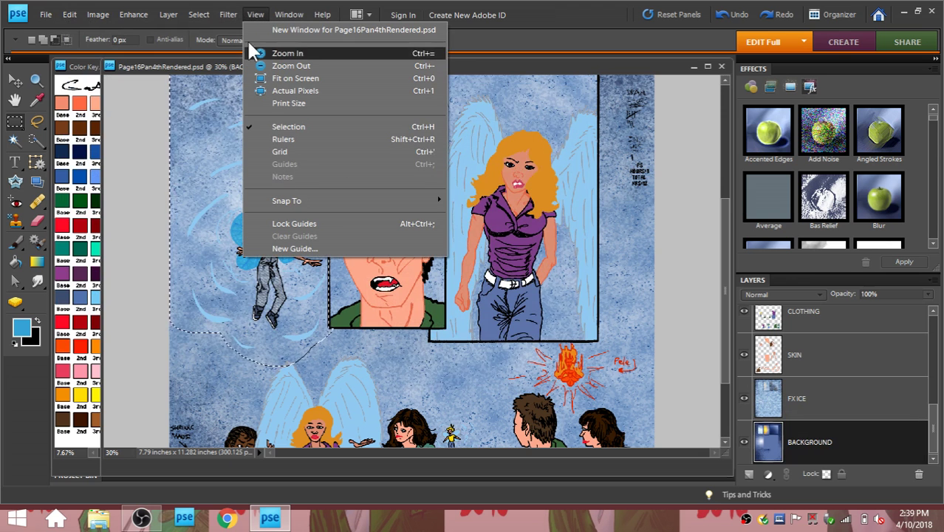
mouse_move(226, 13)
mouse_move(255, 180)
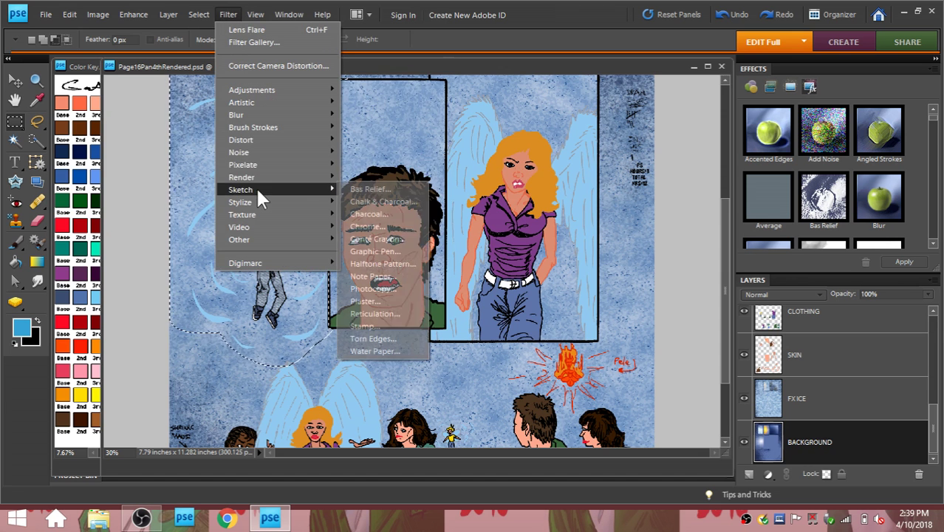
left_click(373, 213)
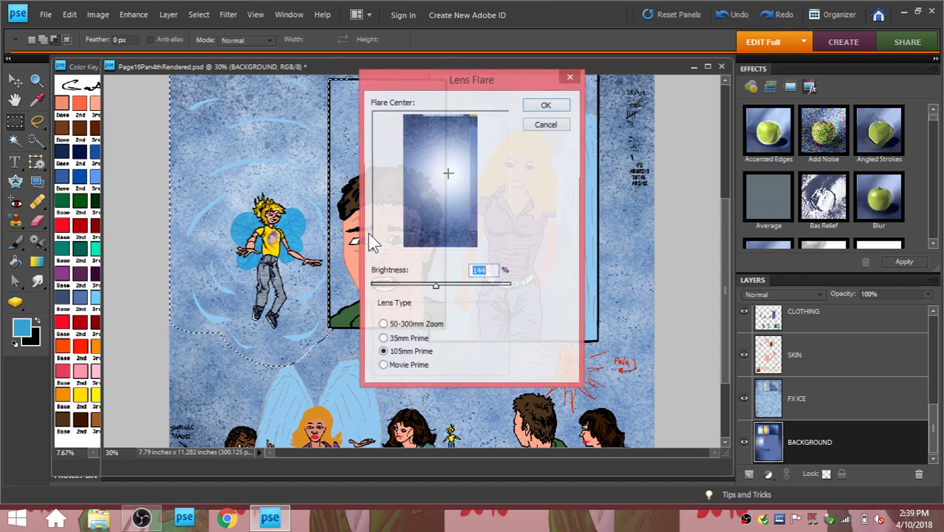
left_click(441, 183)
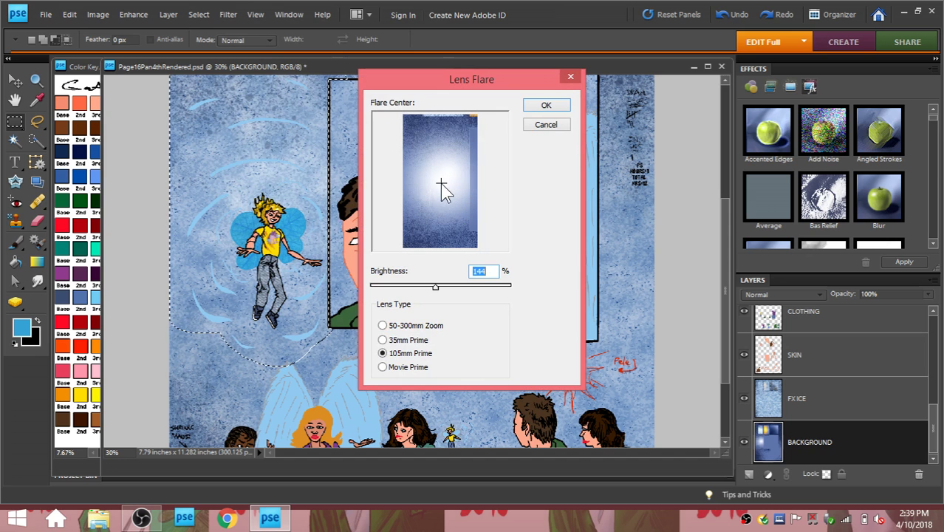
left_click(383, 340)
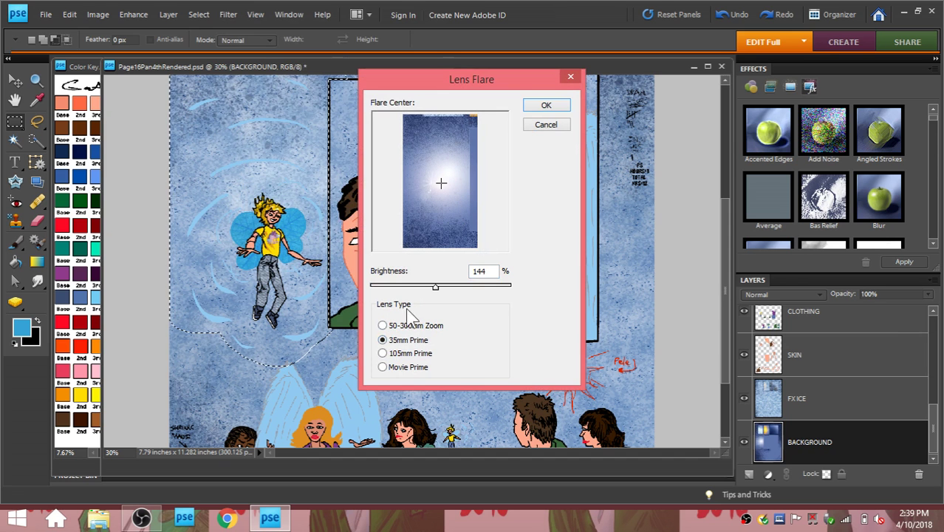
left_click(382, 325)
left_click_drag(436, 290, 405, 294)
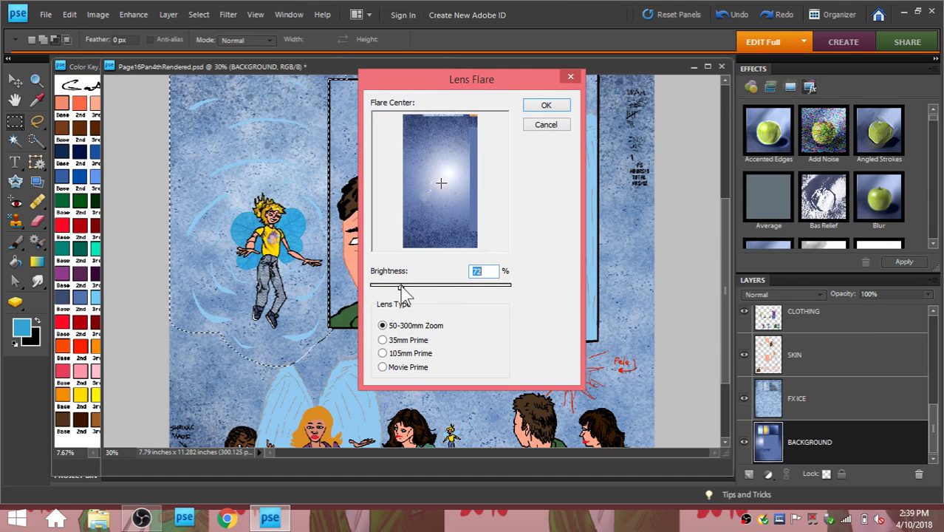
left_click(537, 124)
Step: Open the Lens Flare filter on the FX ICE layer, center the flare near the fairy's head, and lower the brightness to 109%
left_click(834, 410)
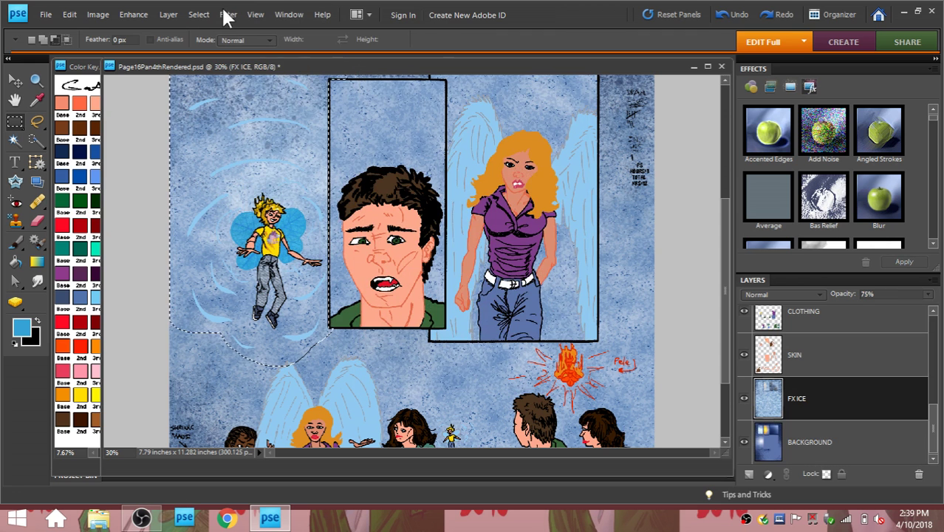
left_click(231, 12)
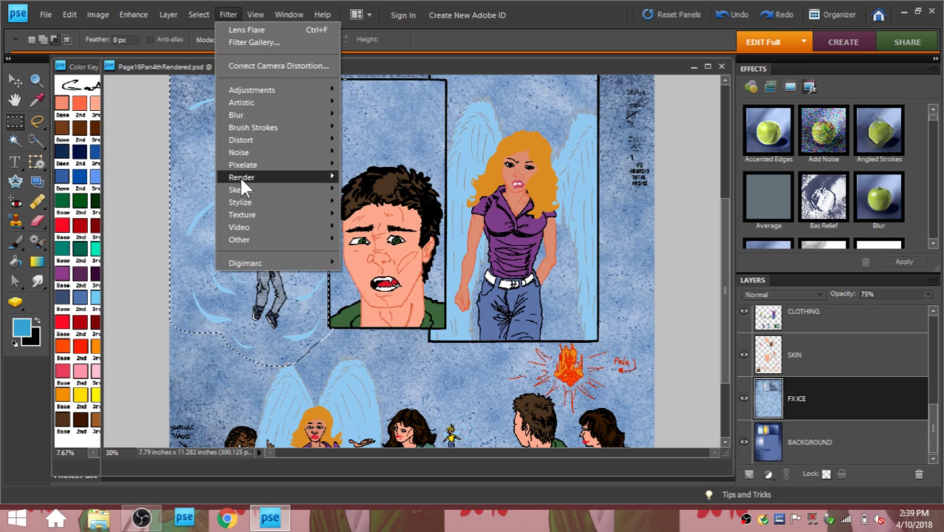
mouse_move(238, 177)
left_click(364, 215)
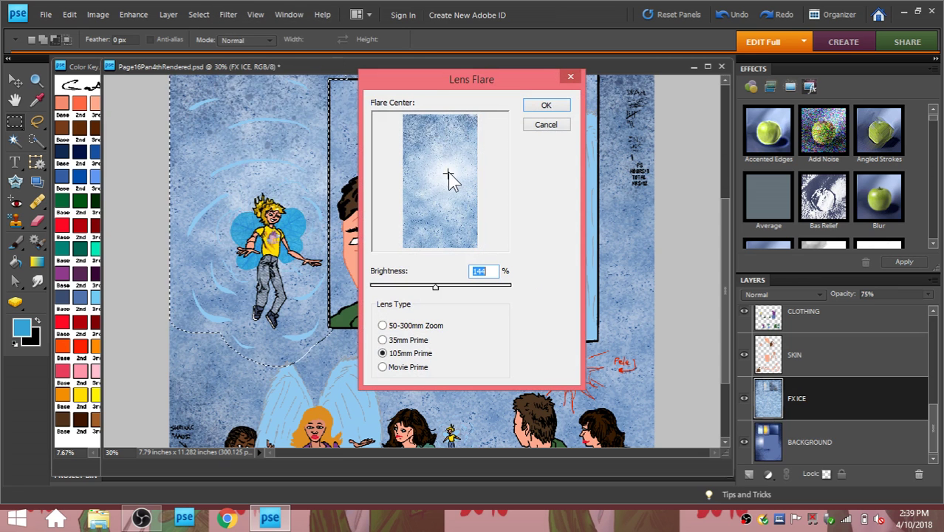
left_click(446, 175)
left_click(444, 179)
left_click_drag(437, 294, 423, 294)
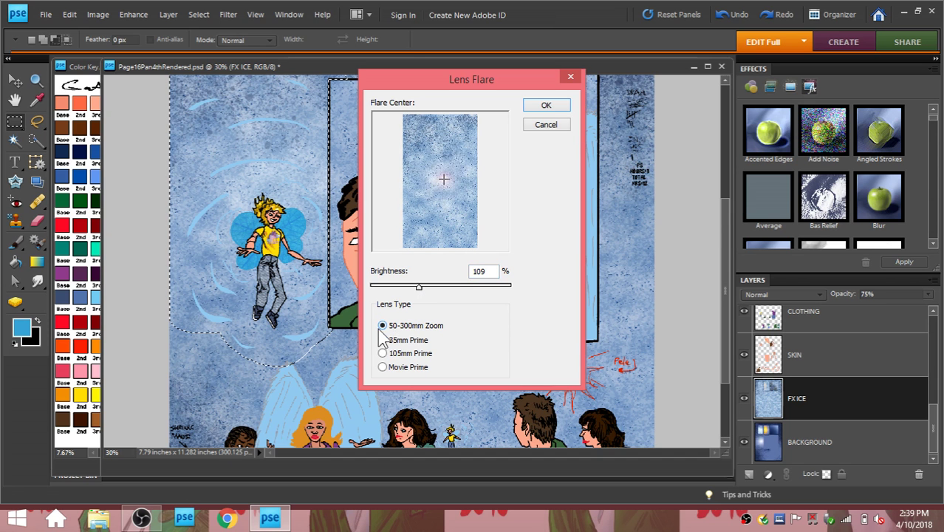
Step: Try a Movie Prime flare at 188% brightness with its center slightly lower on the FX ICE layer, and undo it
left_click(383, 367)
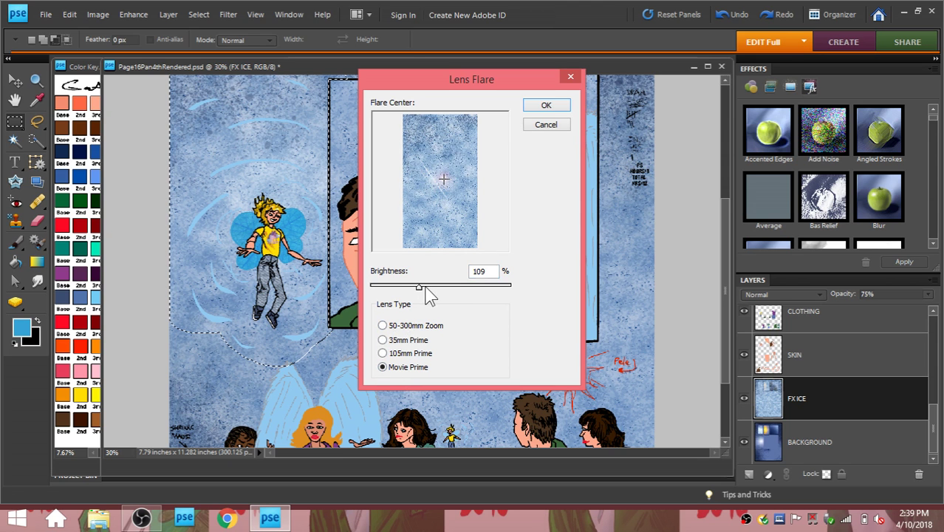
left_click_drag(421, 290, 456, 288)
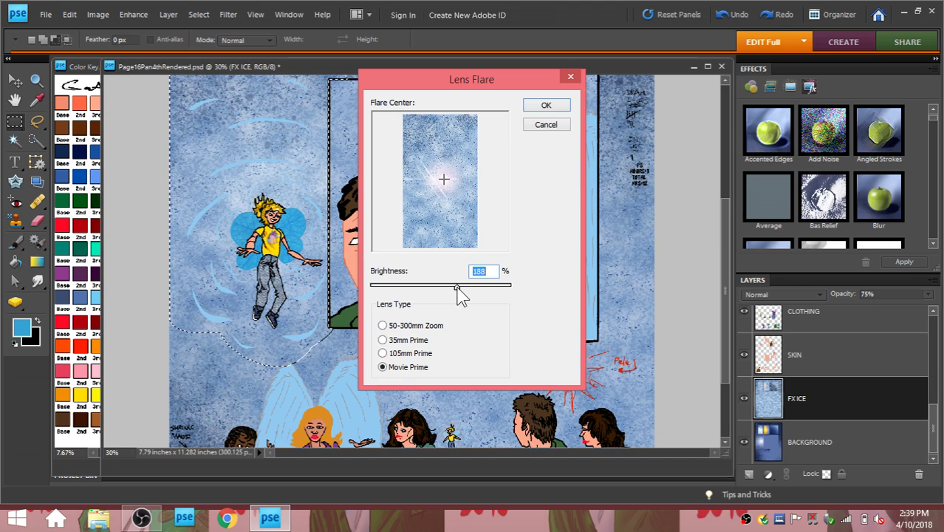
left_click(446, 186)
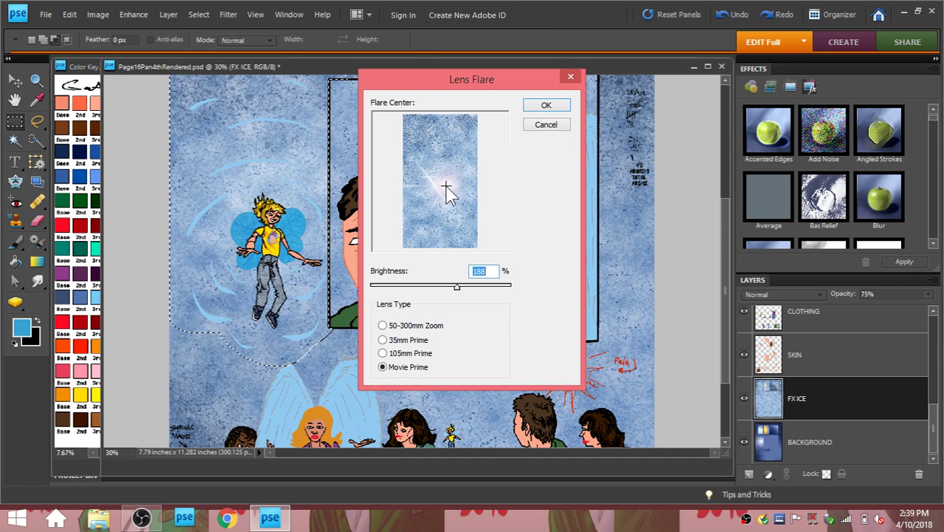
left_click(545, 107)
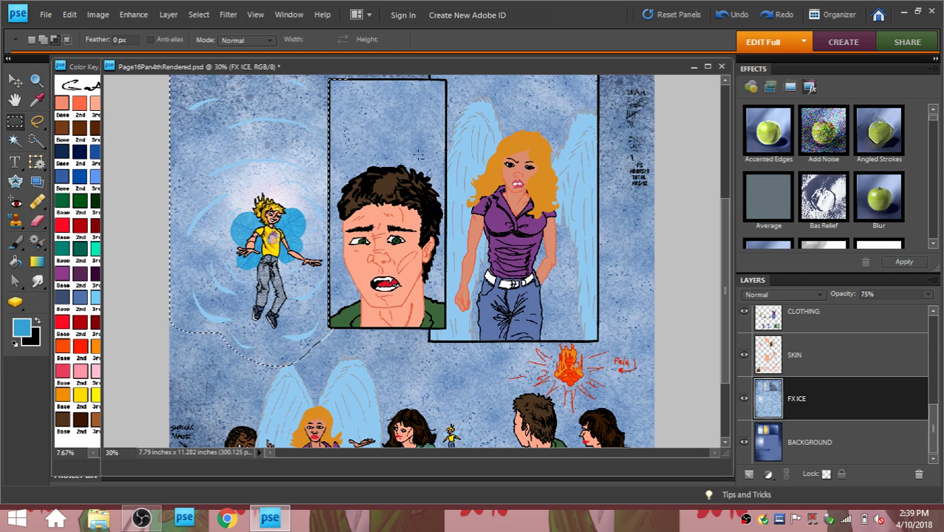
left_click(73, 14)
left_click(82, 25)
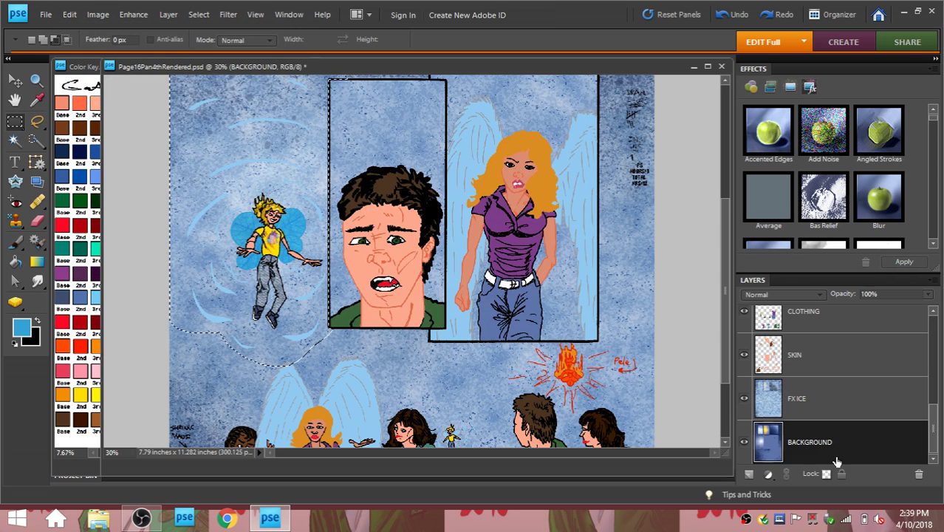
Step: Apply a Movie Prime lens flare at 175% brightness to the FX ICE layer, centered near the fairy's head
left_click(837, 397)
left_click(227, 14)
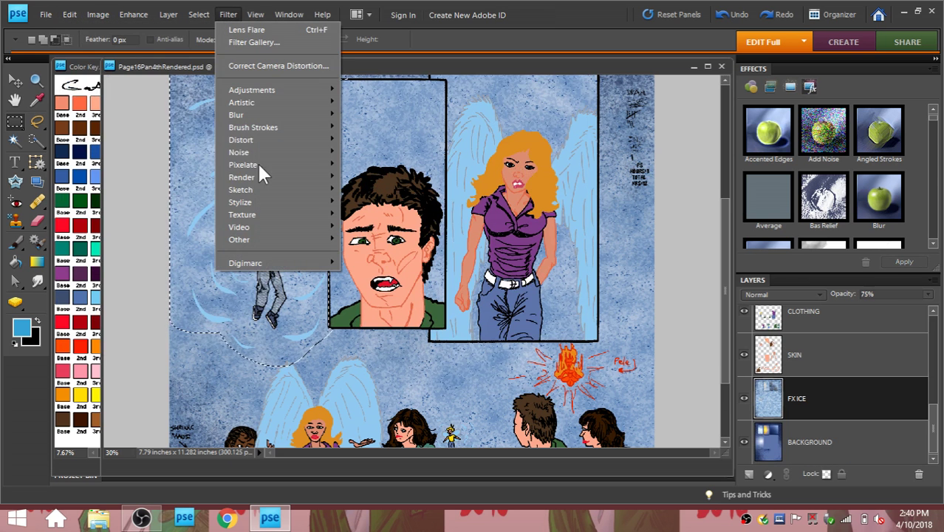
mouse_move(321, 177)
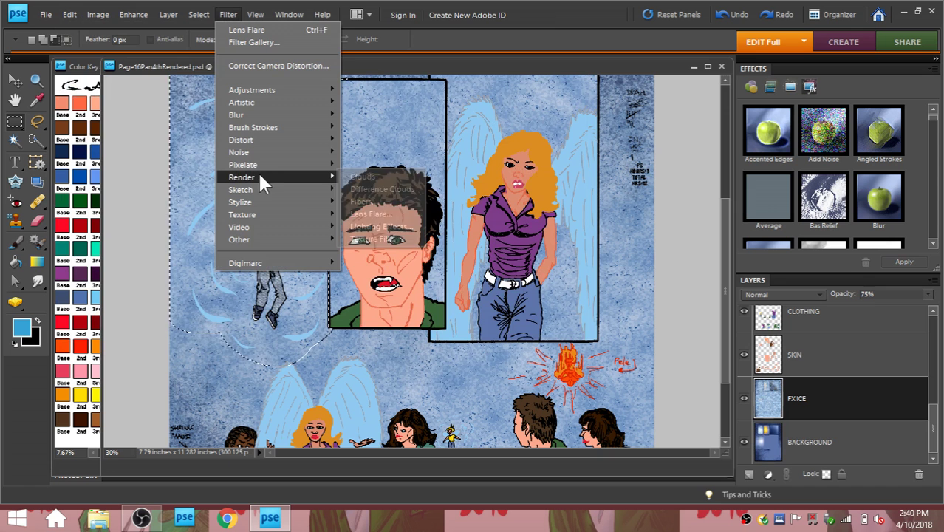
left_click(365, 212)
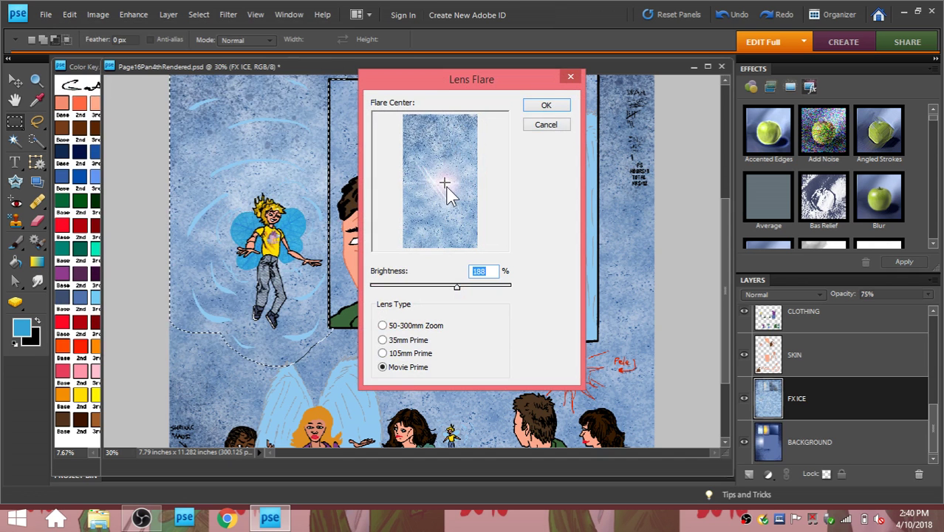
left_click(447, 187)
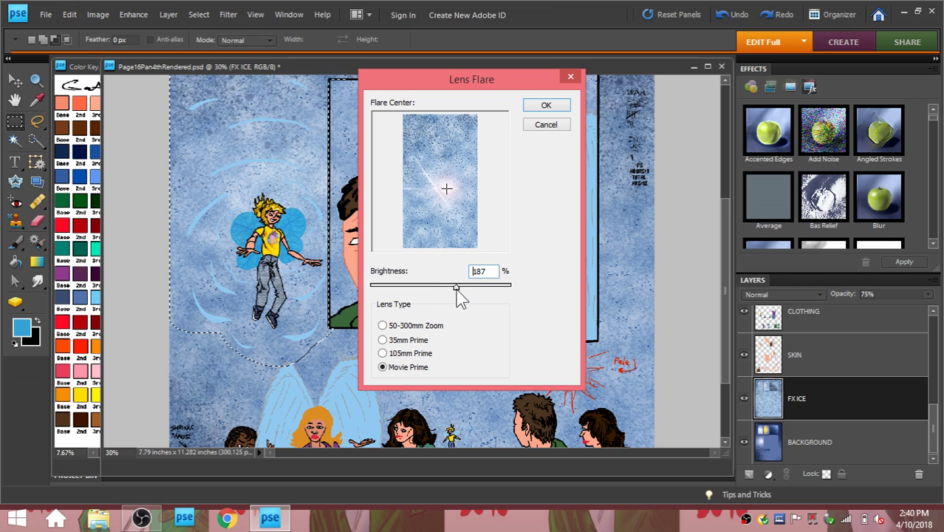
left_click_drag(454, 288, 450, 287)
left_click(542, 106)
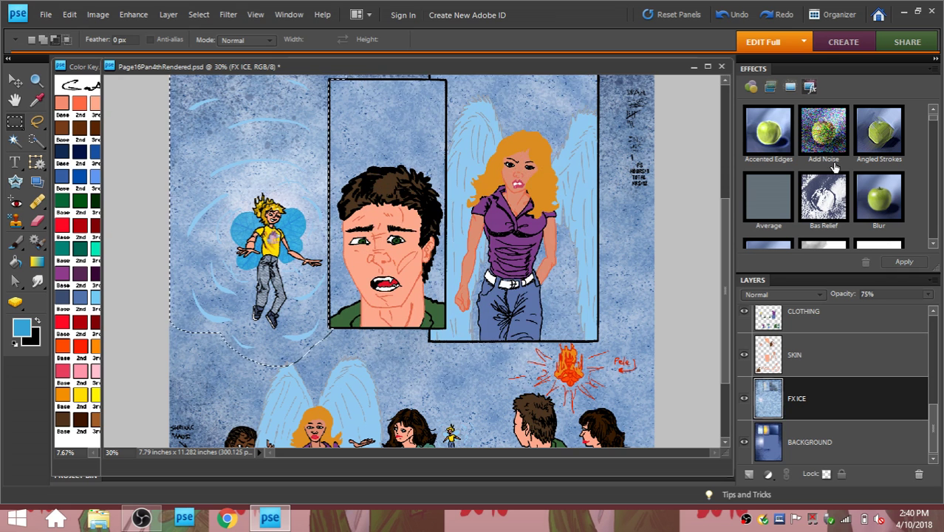
Step: Try a Movie Prime lens flare at 175% brightness near the fairy's arms on the SKIN layer, and undo it
left_click(827, 362)
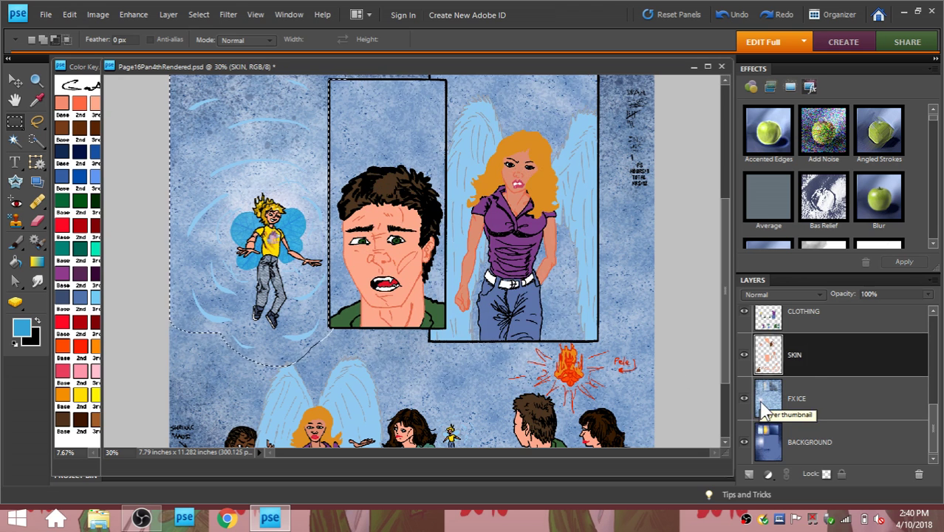
scroll(764, 409, "up", 2)
scroll(764, 408, "down", 2)
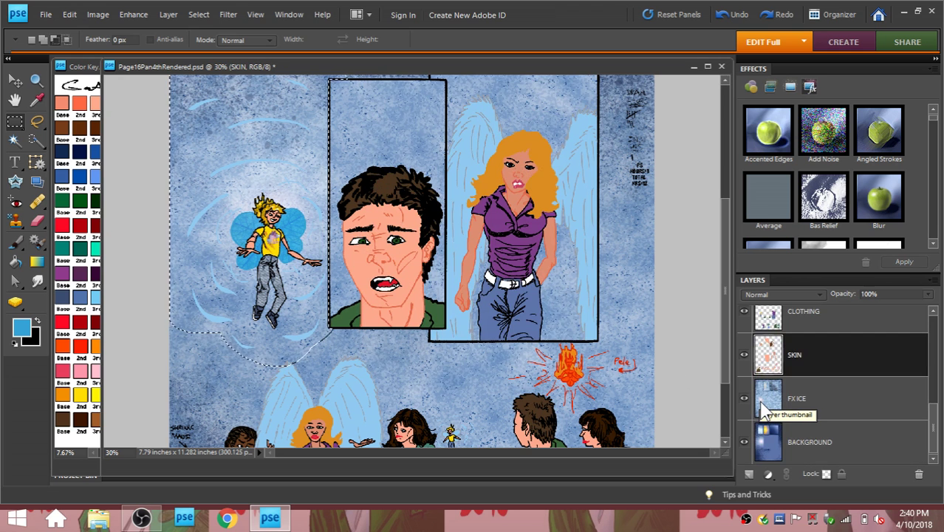
left_click(231, 14)
mouse_move(248, 175)
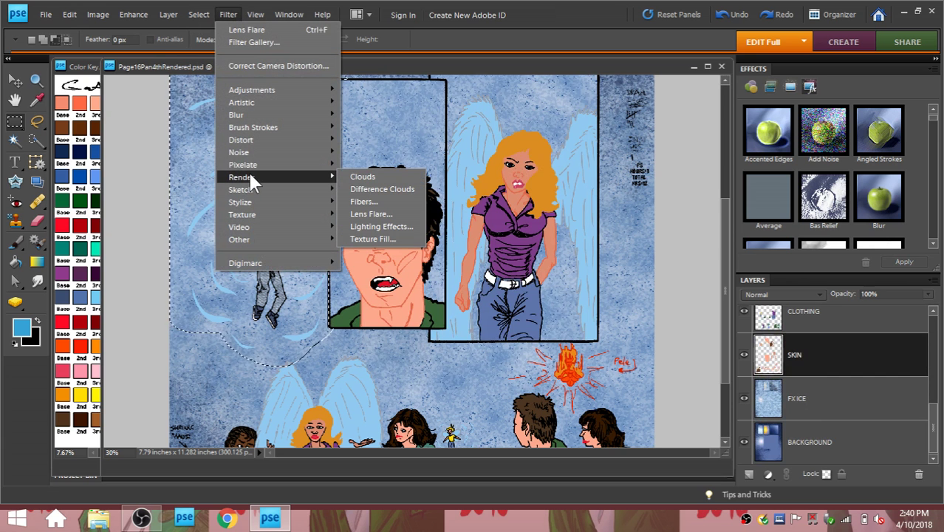
left_click(364, 215)
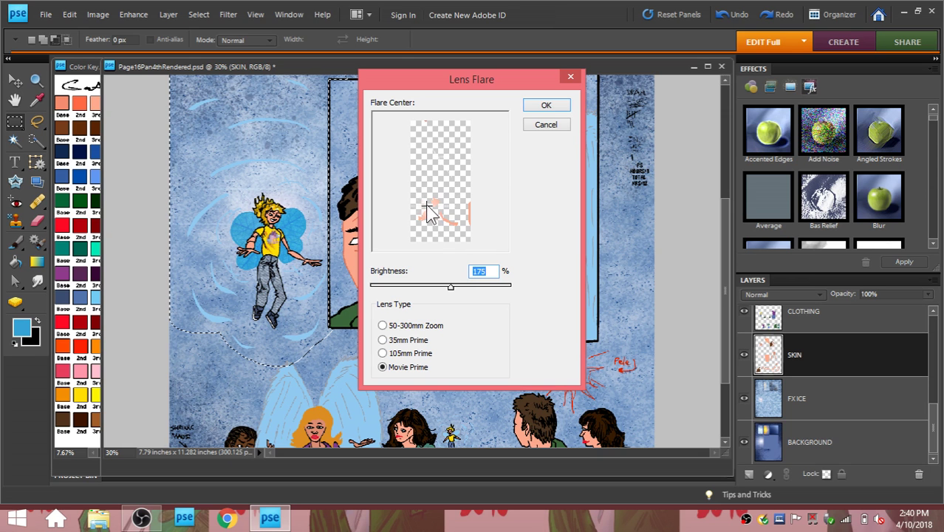
left_click(449, 214)
left_click(546, 107)
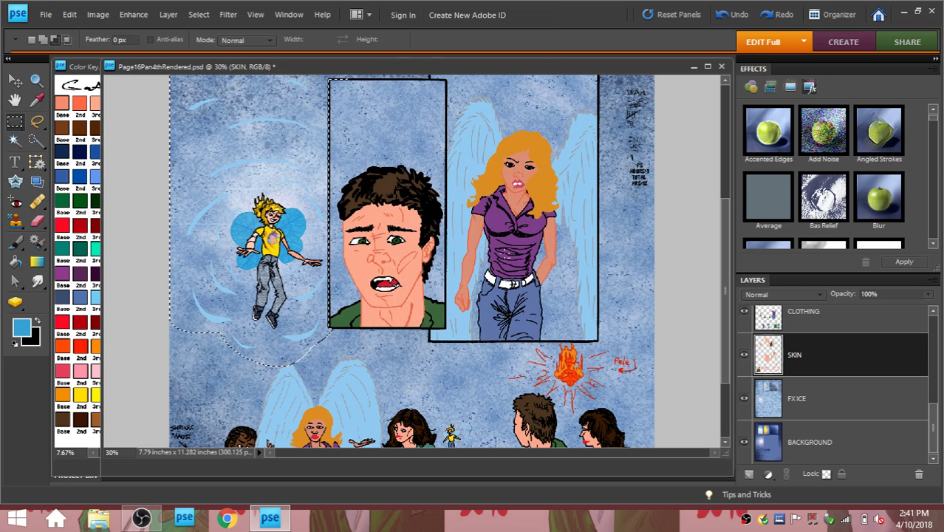
left_click(70, 14)
left_click(81, 29)
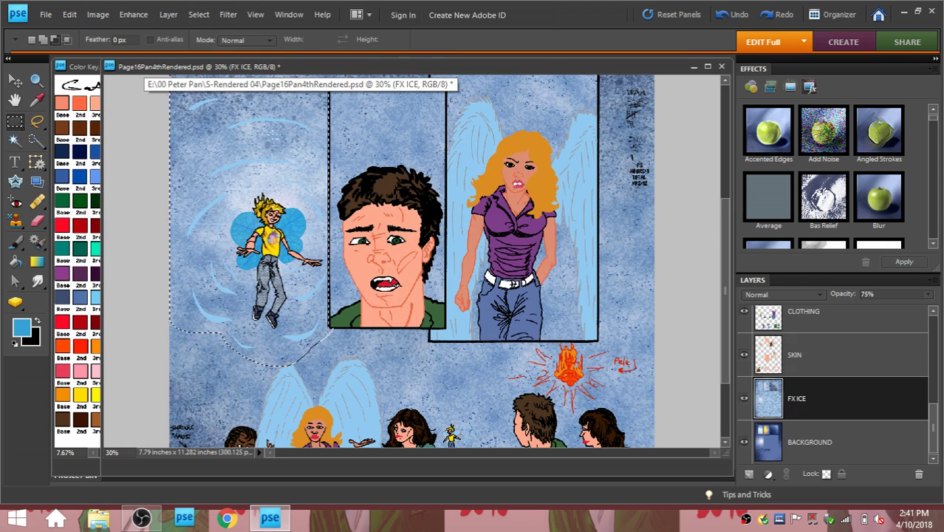
Step: Apply a Movie Prime lens flare to the SKIN layer with the brightness reduced to 113%
left_click(816, 357)
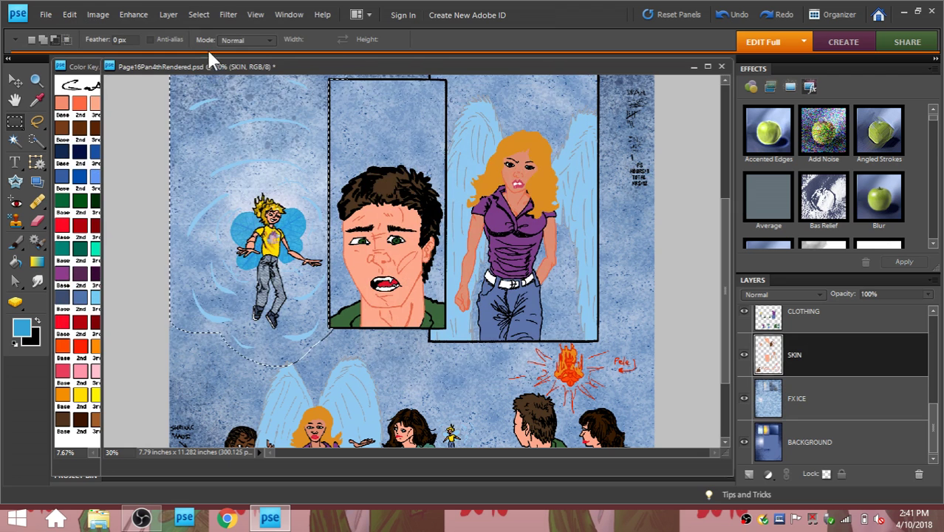
left_click(228, 15)
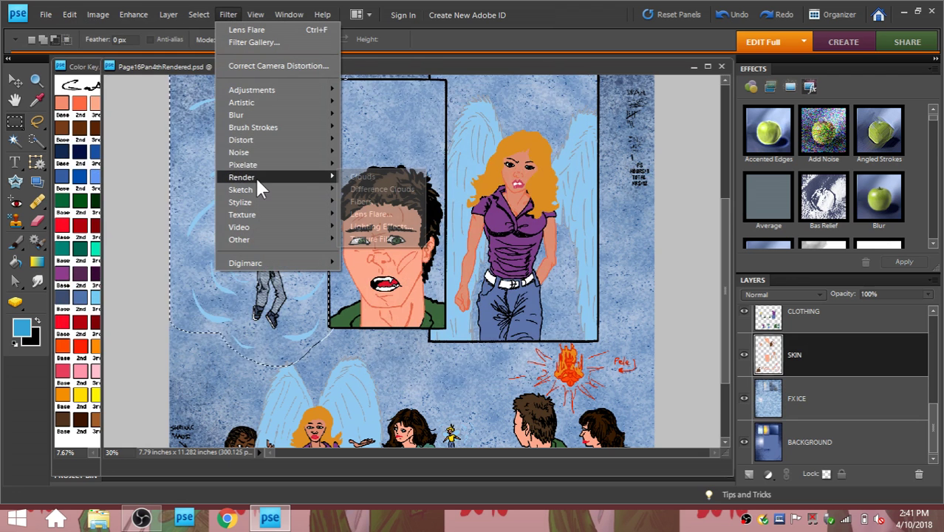
mouse_move(255, 176)
left_click(369, 214)
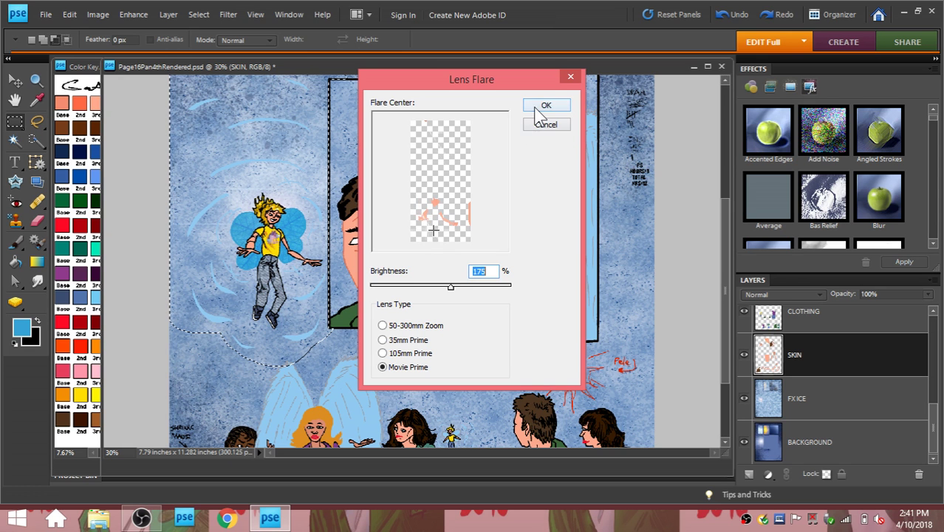
left_click_drag(451, 288, 421, 291)
left_click(547, 106)
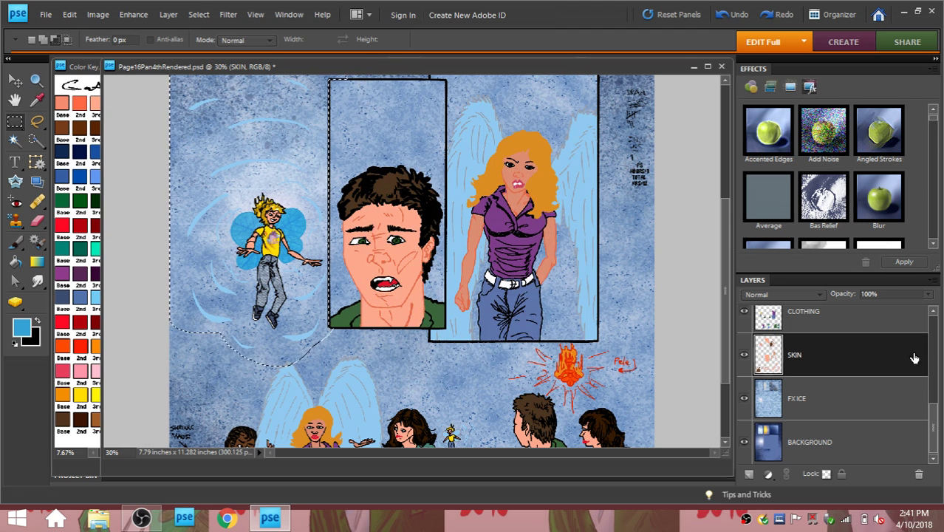
Step: Apply a Movie Prime lens flare at 113% brightness to the CLOTHING layer, placing its center beside the fairy's clothes
left_click(935, 319)
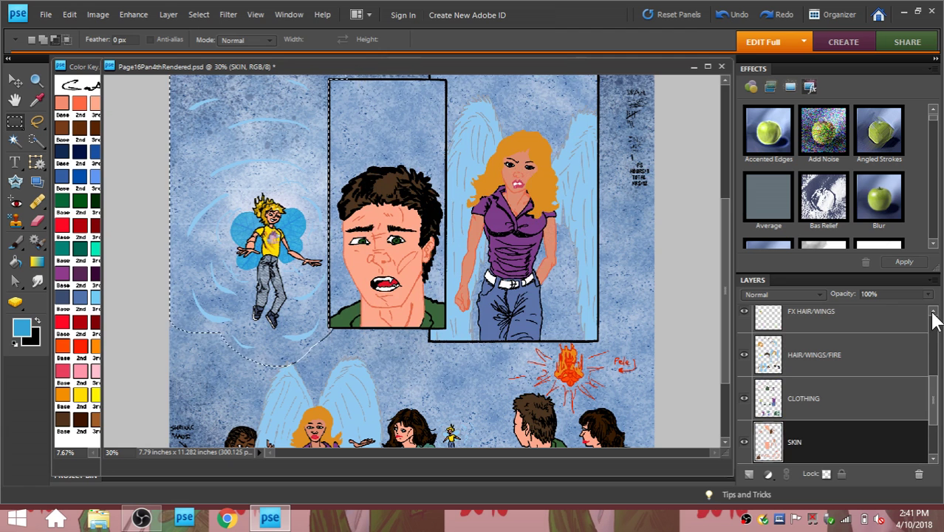
left_click(849, 402)
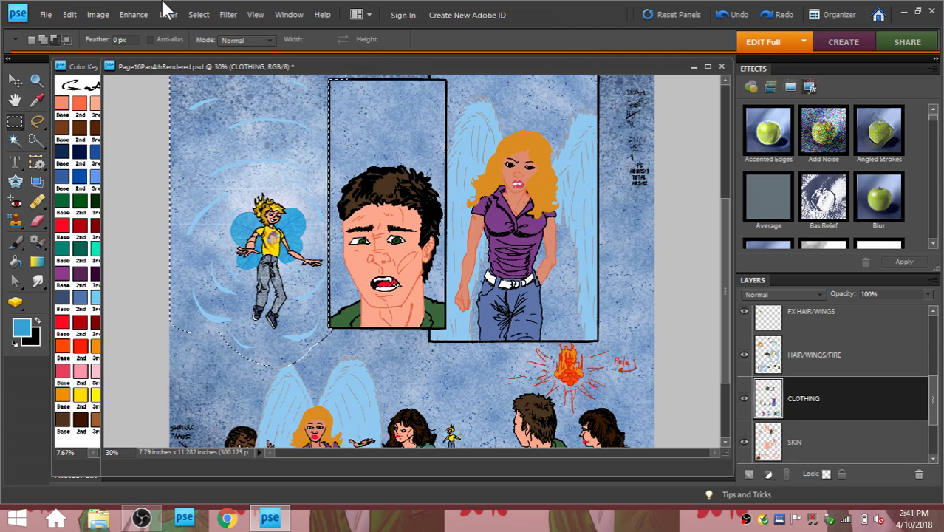
left_click(228, 14)
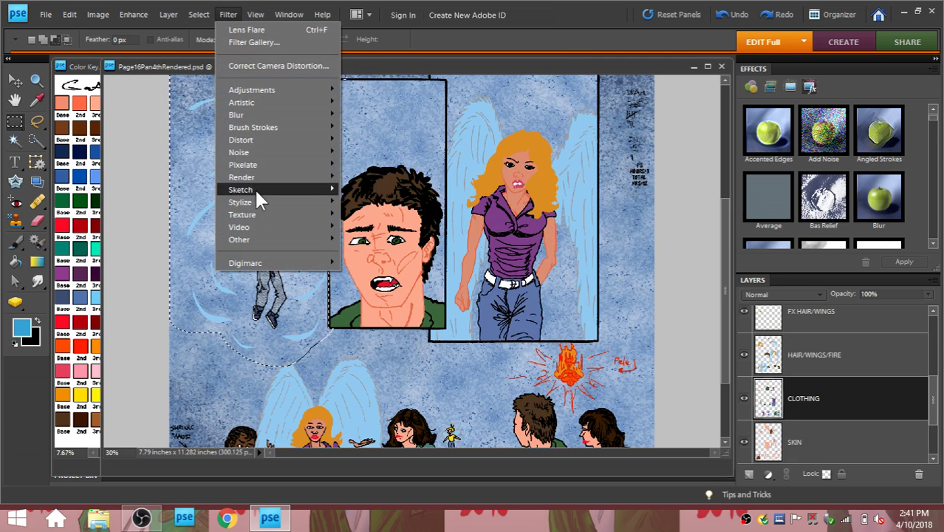
mouse_move(262, 176)
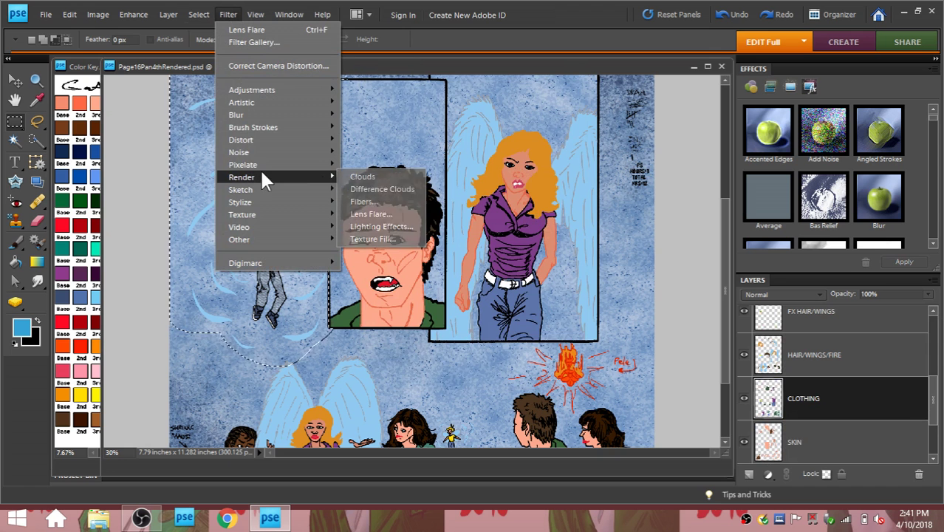
left_click(371, 213)
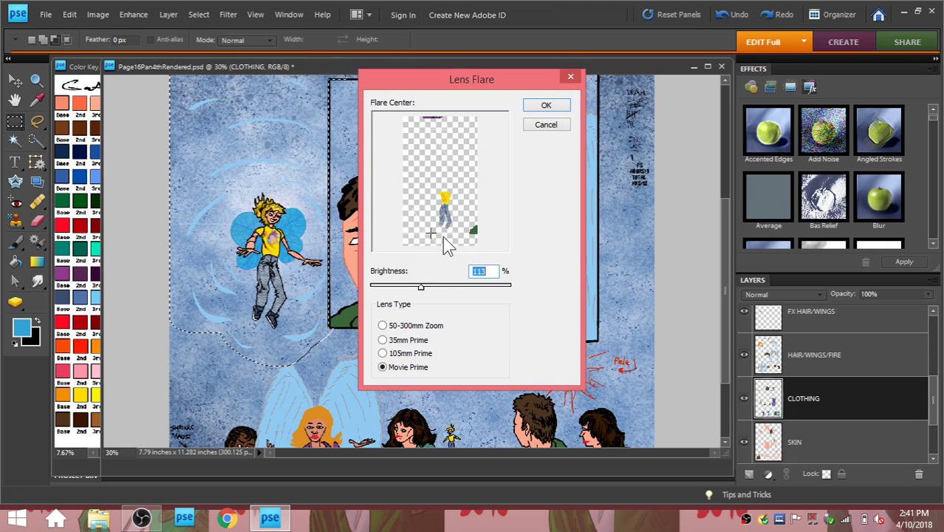
left_click(439, 197)
left_click(548, 106)
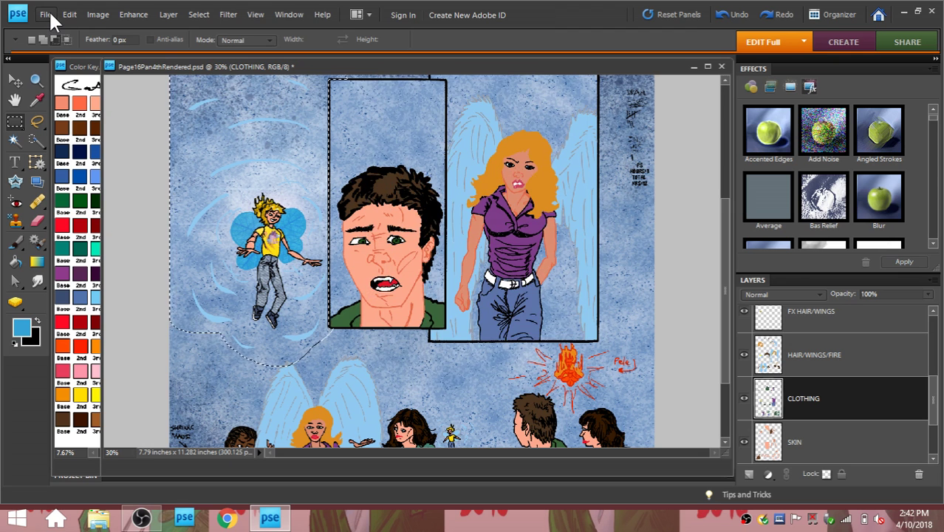
Step: Reopen the Lens Flare filter on the CLOTHING layer, compare the lens types at 113% brightness, and apply a second flare
left_click(230, 15)
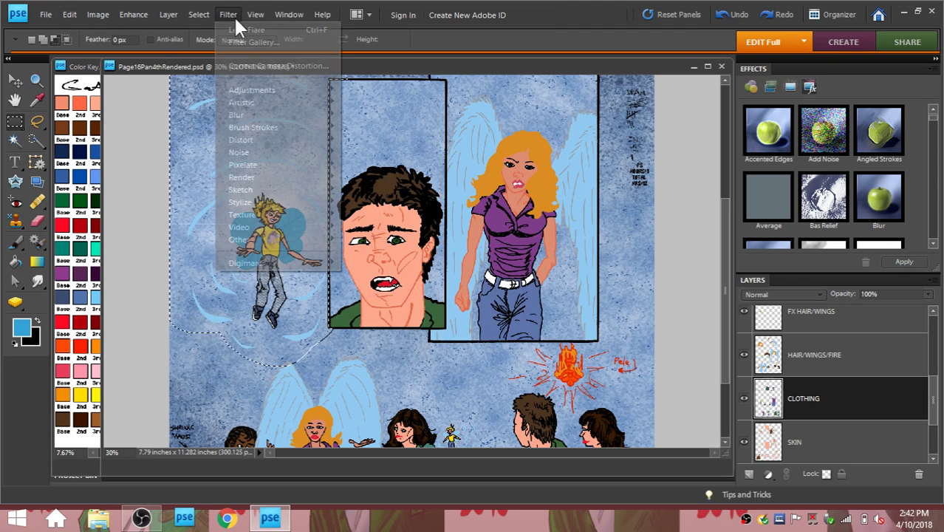
mouse_move(325, 177)
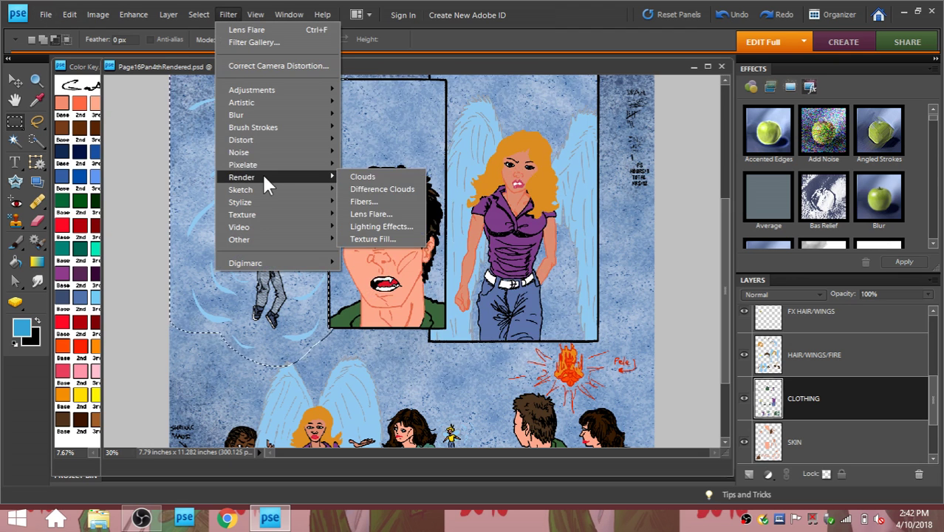
left_click(371, 214)
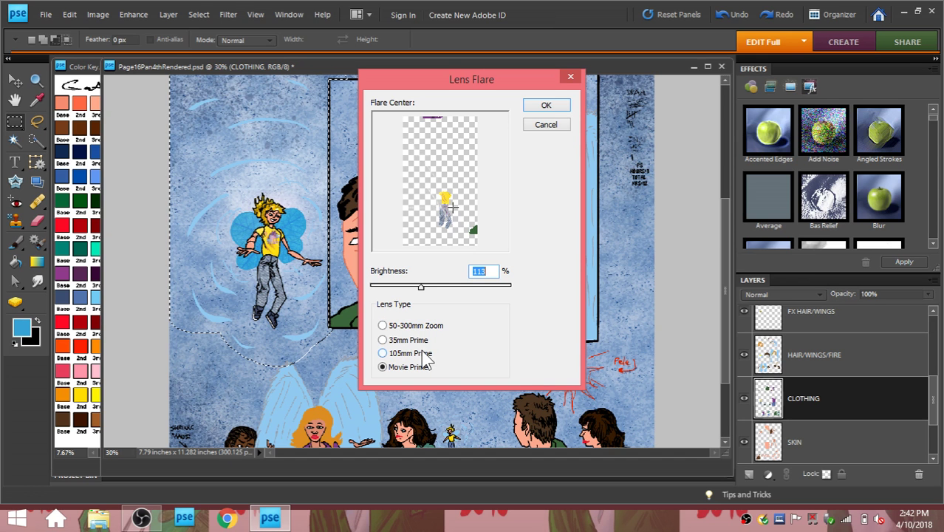
left_click(383, 355)
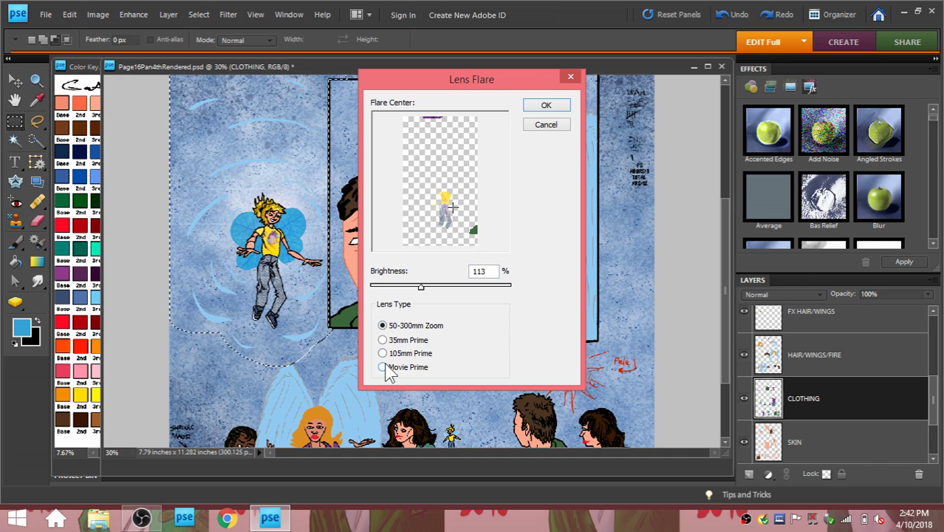
left_click(548, 105)
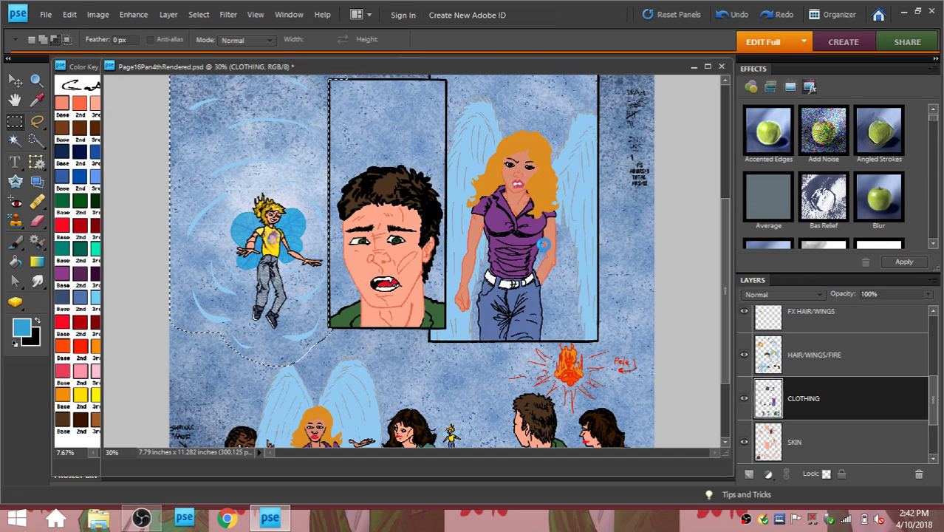
Step: Undo the second flare on the CLOTHING layer and apply a Movie Prime lens flare at 113% brightness instead
left_click(77, 11)
left_click(81, 25)
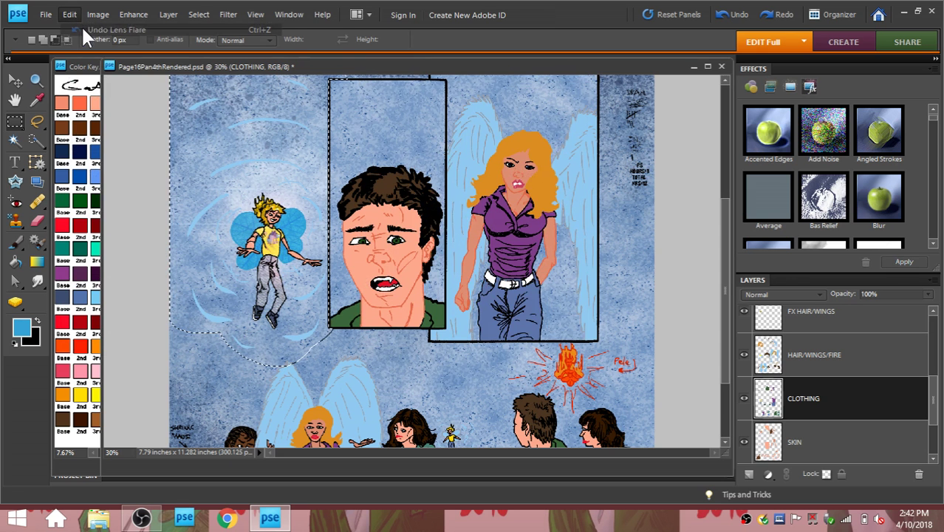
left_click(221, 14)
mouse_move(285, 174)
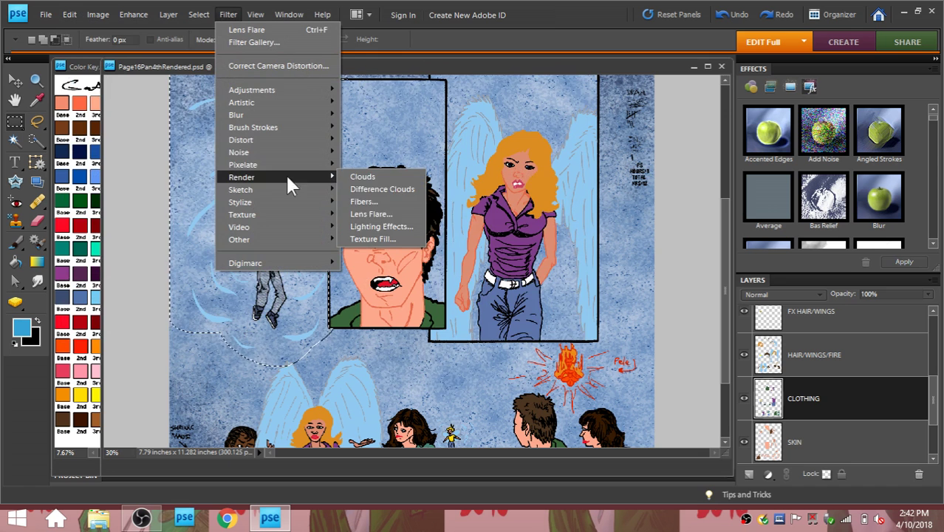
left_click(369, 214)
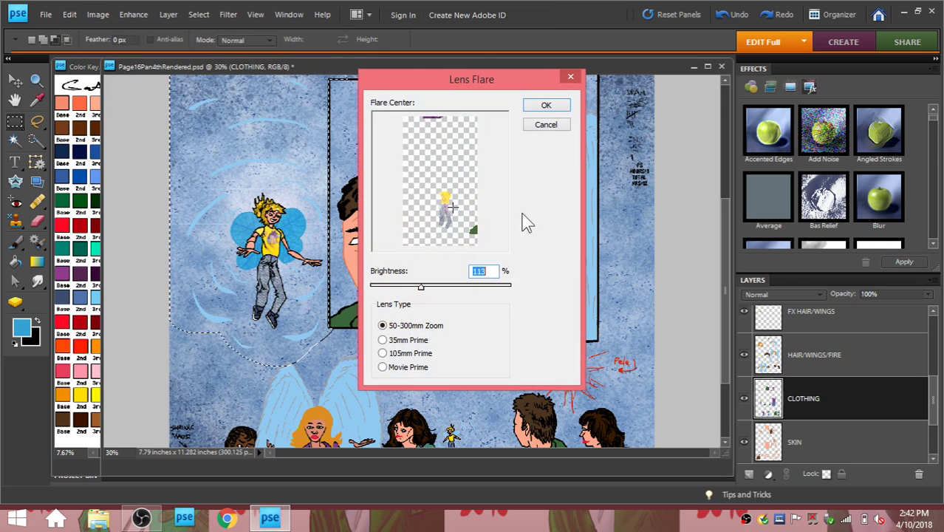
left_click(383, 367)
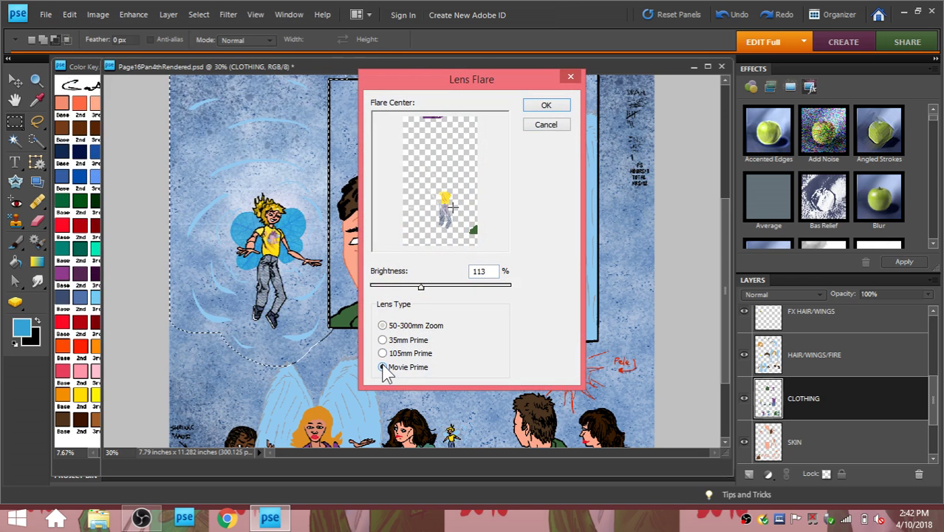
left_click(546, 105)
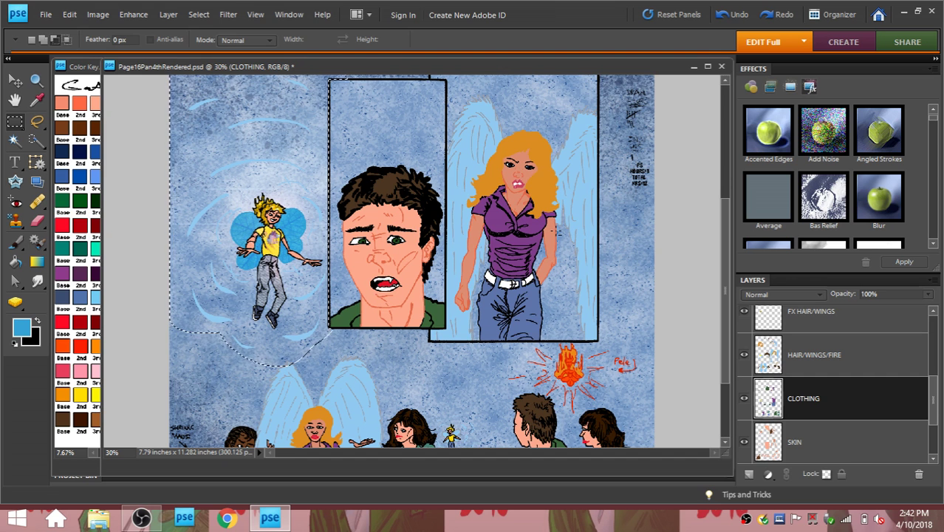
Step: Compare lens types on the TINK WINGS layer and apply a 105mm Prime lens flare at 113% brightness, centered between the fairy's wings
left_click(934, 311)
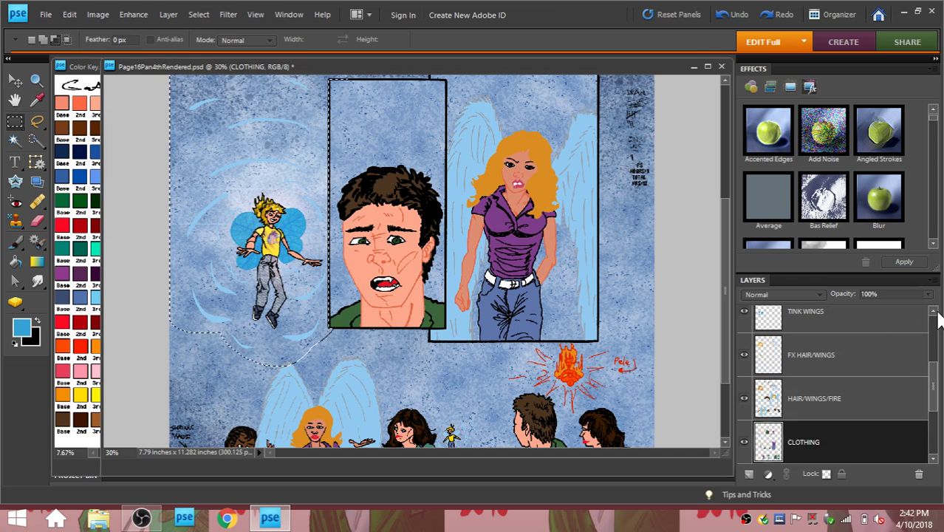
left_click(934, 312)
left_click(934, 312)
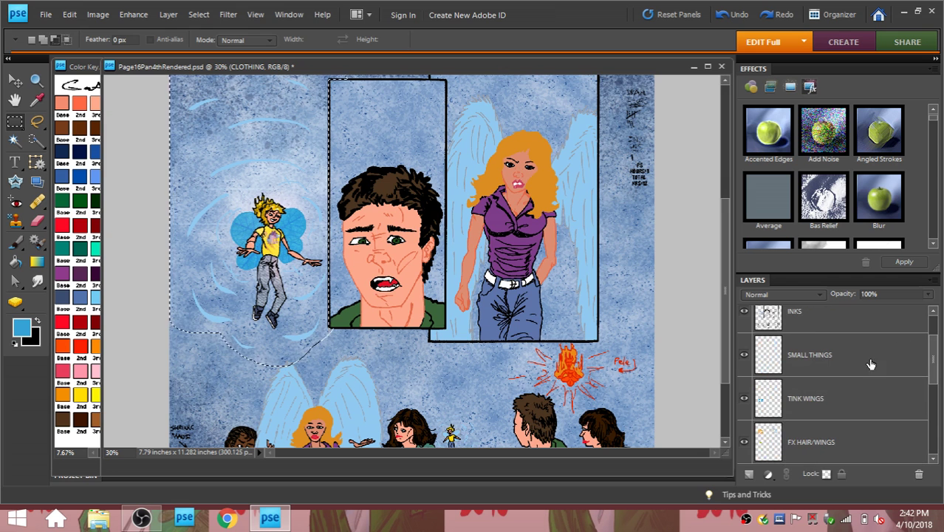
left_click(867, 400)
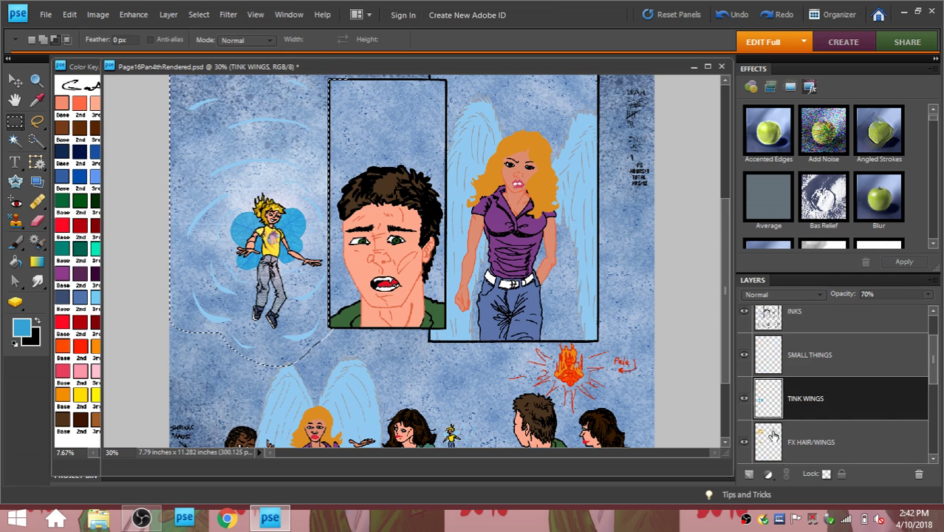
left_click(228, 14)
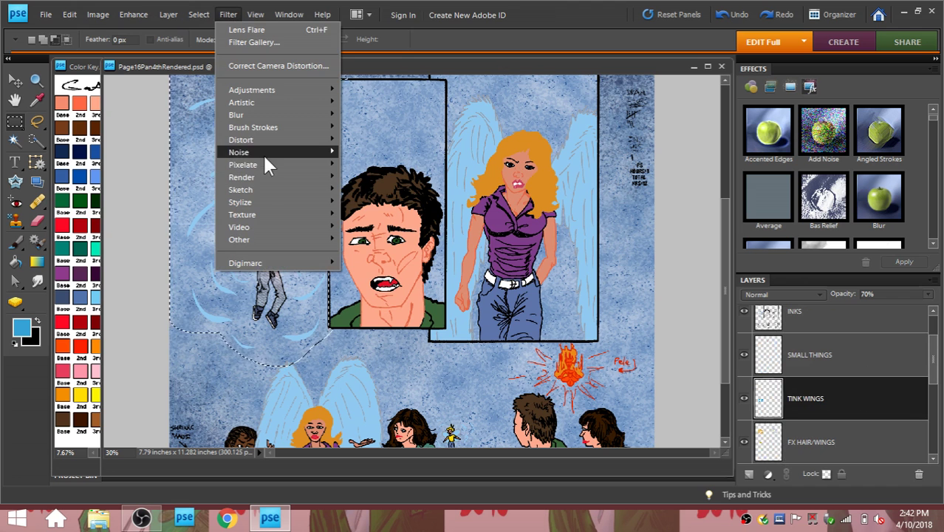
mouse_move(281, 177)
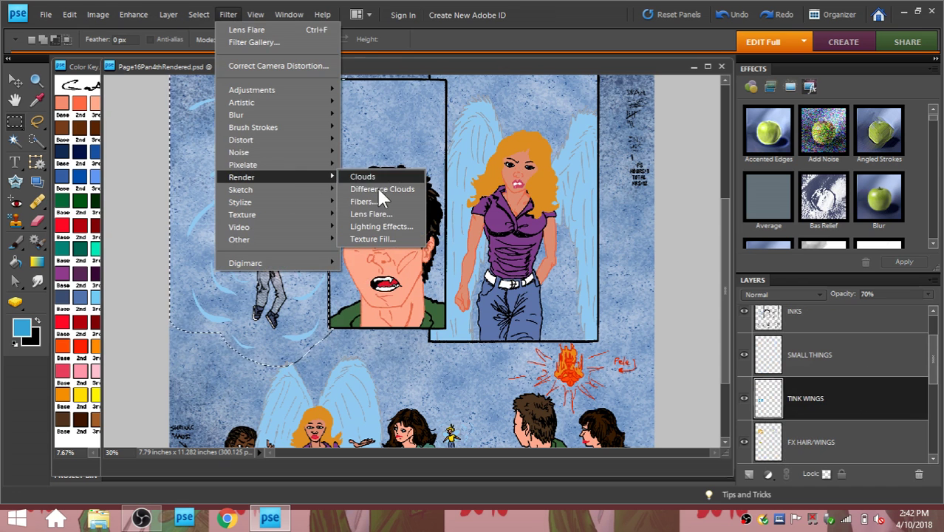
left_click(371, 214)
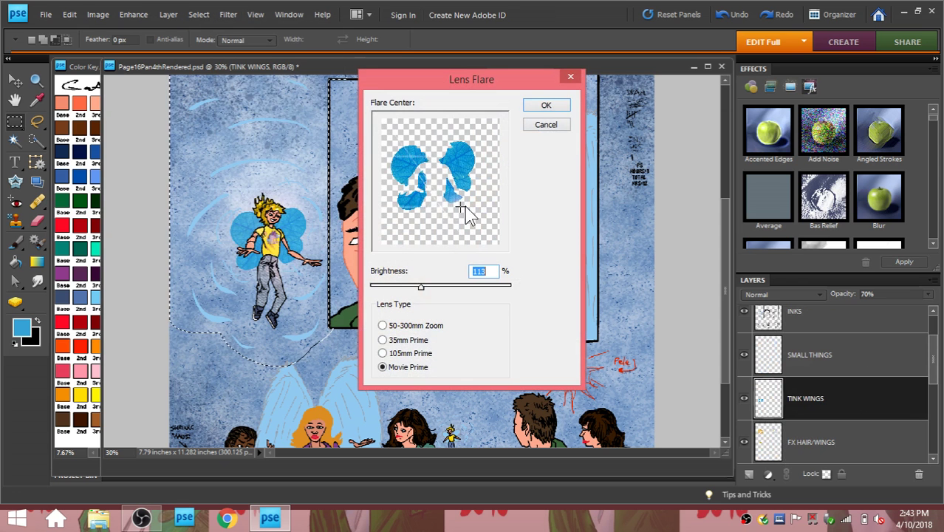
left_click_drag(464, 207, 435, 172)
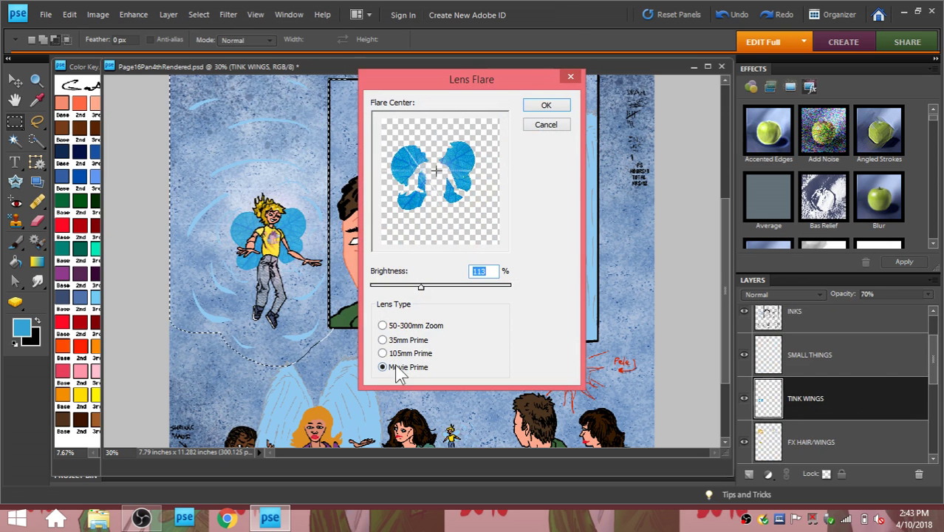
left_click(382, 353)
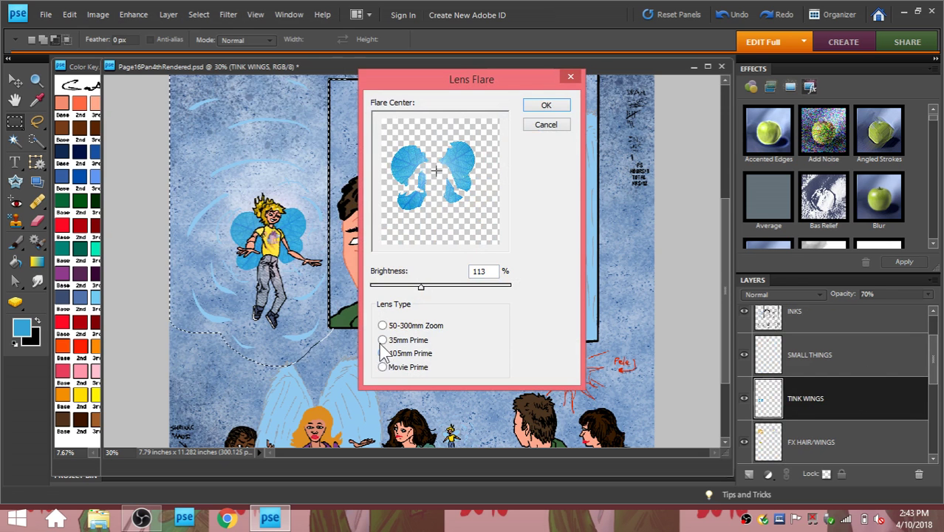
left_click(382, 340)
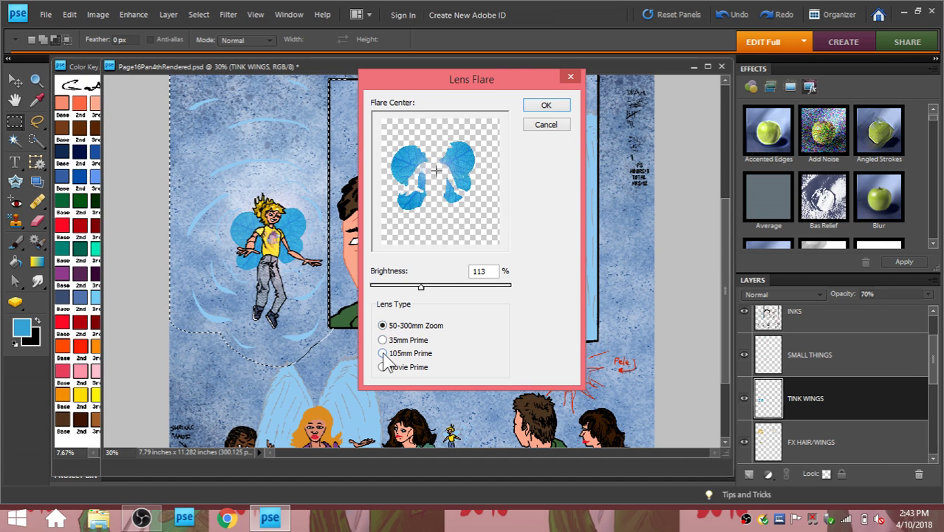
left_click(383, 354)
left_click(546, 105)
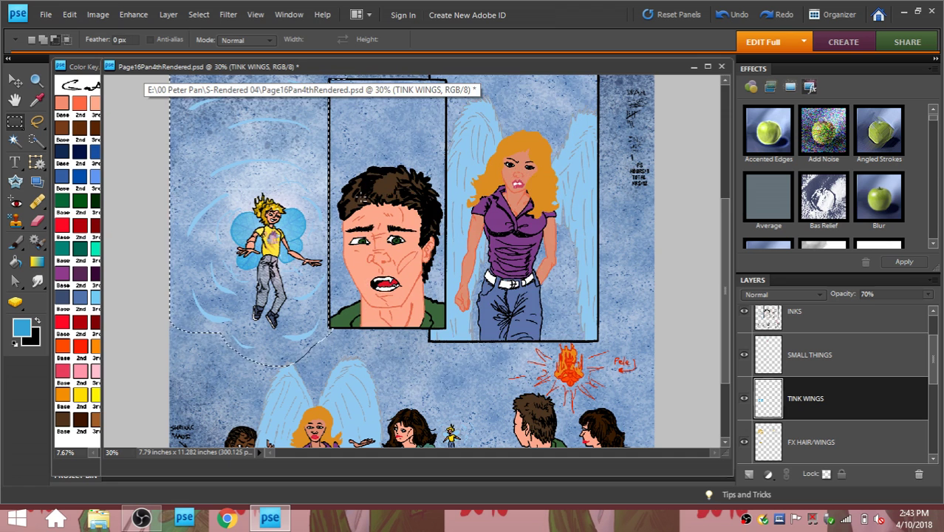
Step: Add a Movie Prime lens flare at 86% brightness to the TINK WINGS layer, centered at the inner edge of the right wings
left_click(229, 14)
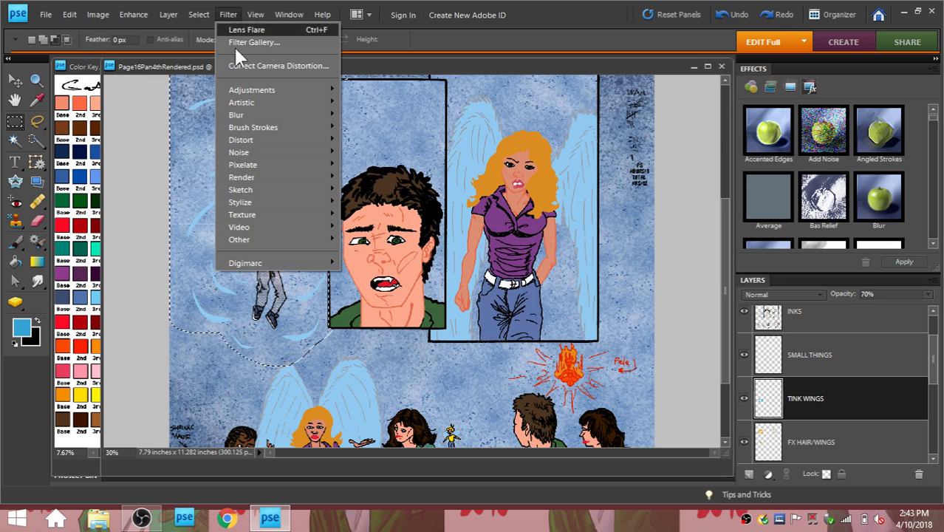
mouse_move(255, 174)
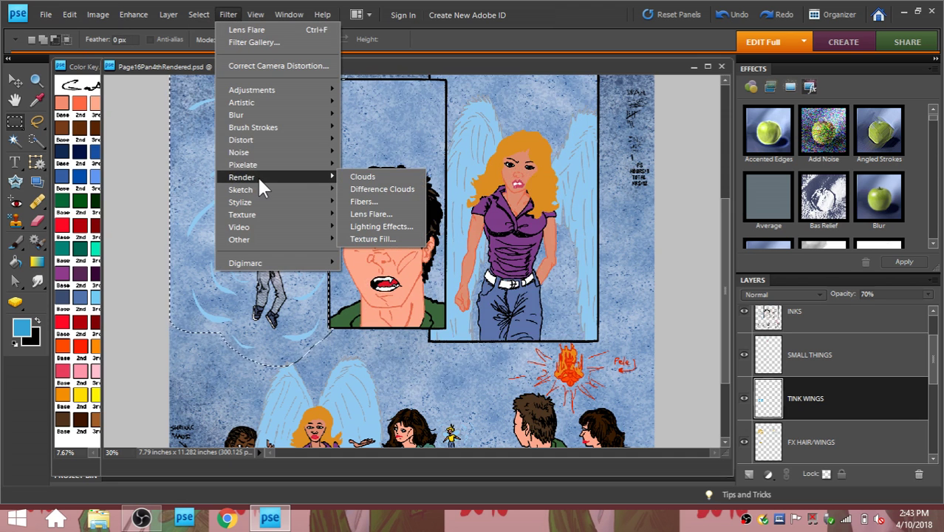
left_click(372, 213)
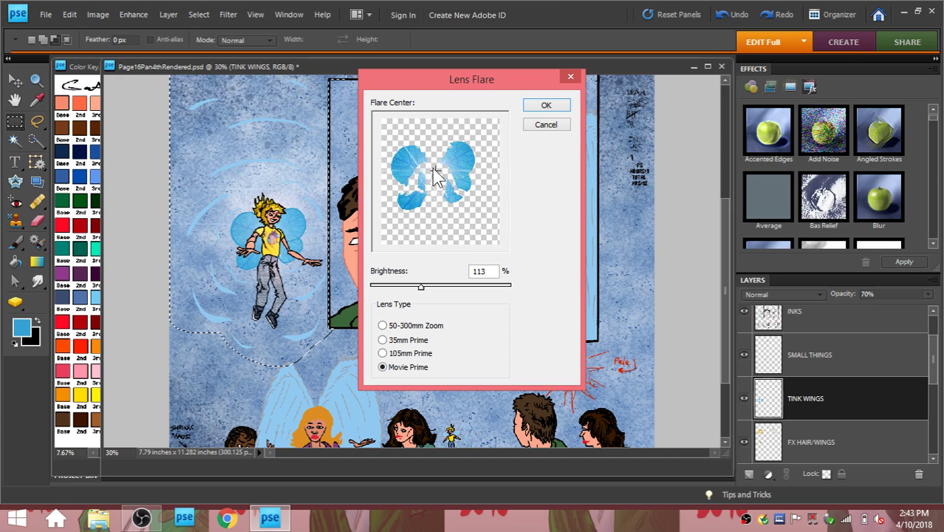
left_click(457, 191)
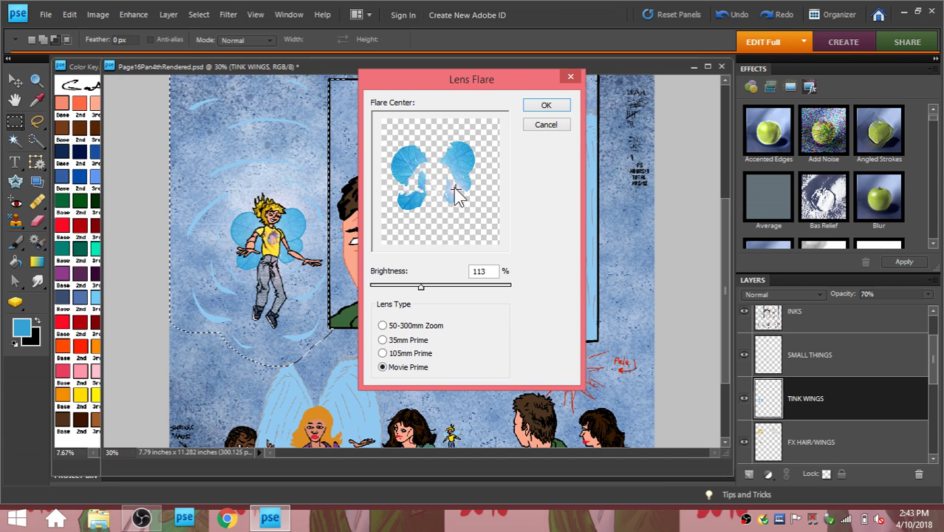
left_click(449, 178)
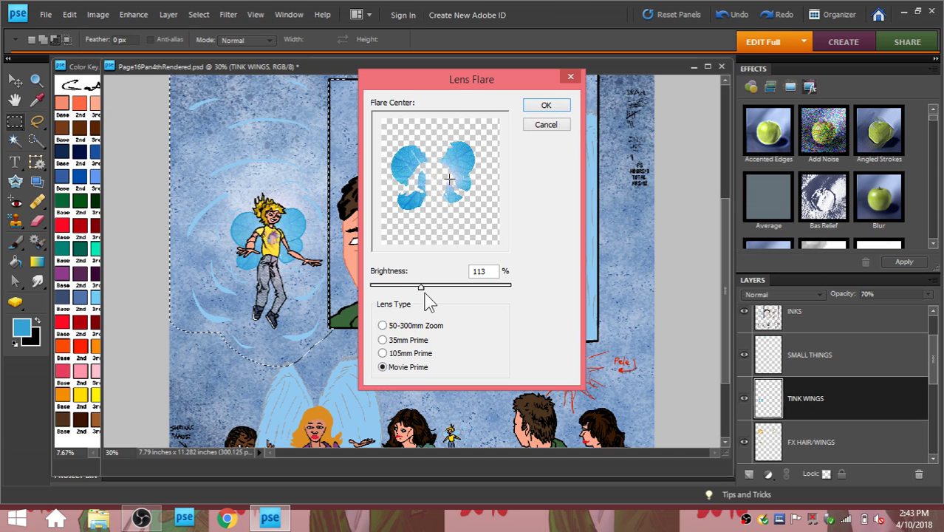
left_click_drag(421, 286, 407, 289)
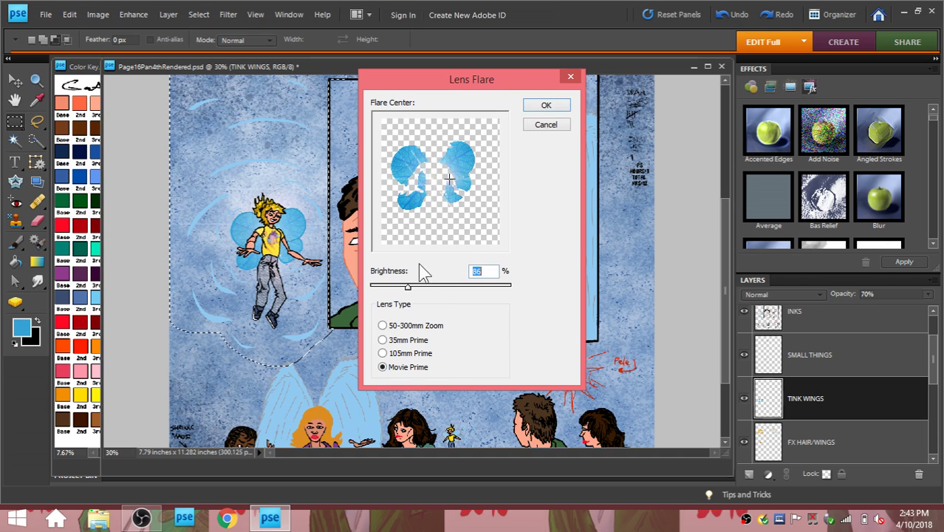
left_click(546, 106)
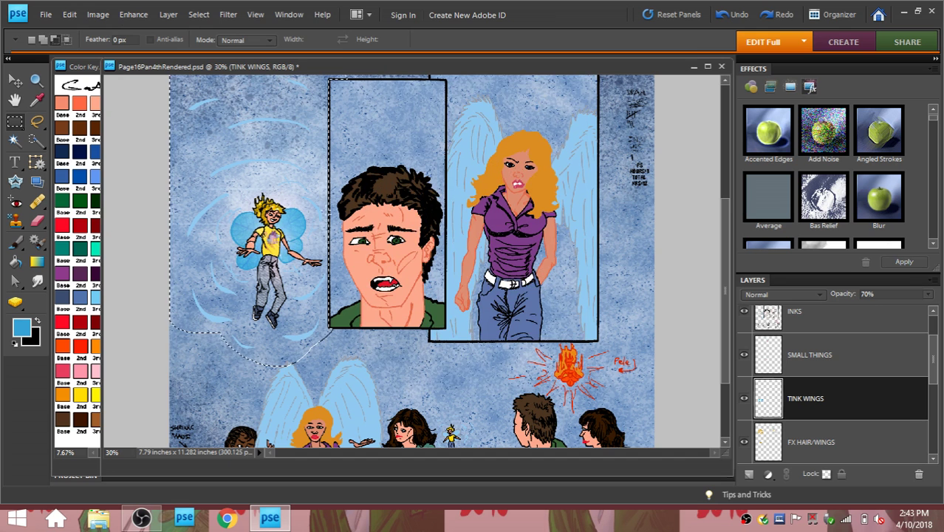
Step: Add another 86% Movie Prime lens flare to the TINK WINGS layer, centered at the inner edge of the upper left wing
left_click(224, 18)
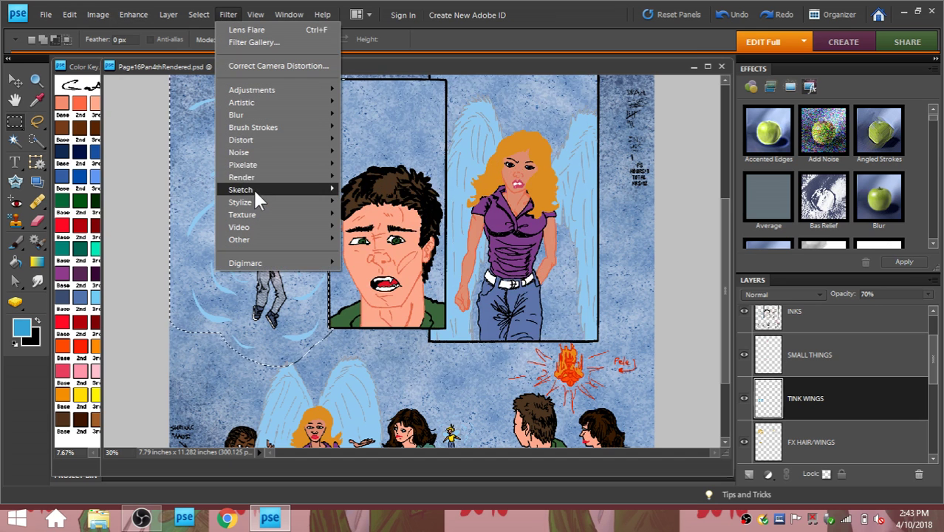
mouse_move(319, 176)
left_click(366, 212)
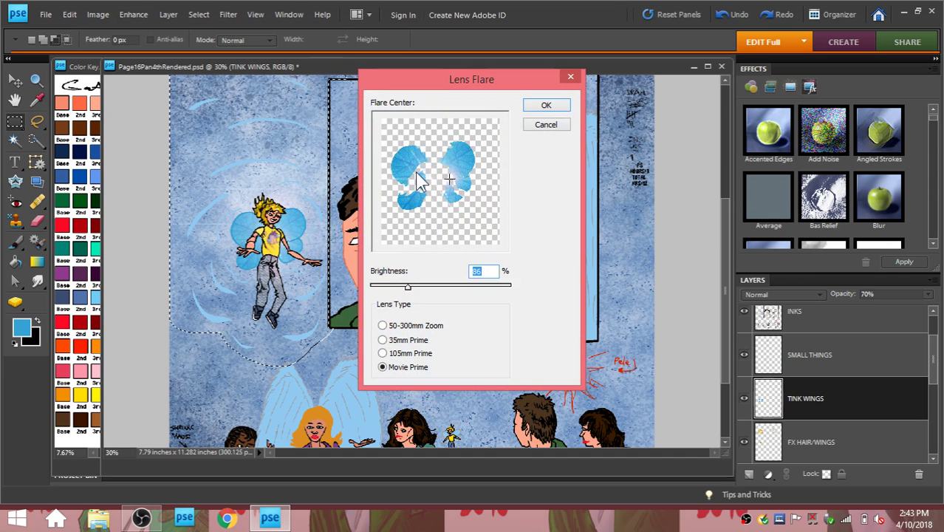
left_click(416, 172)
left_click(546, 105)
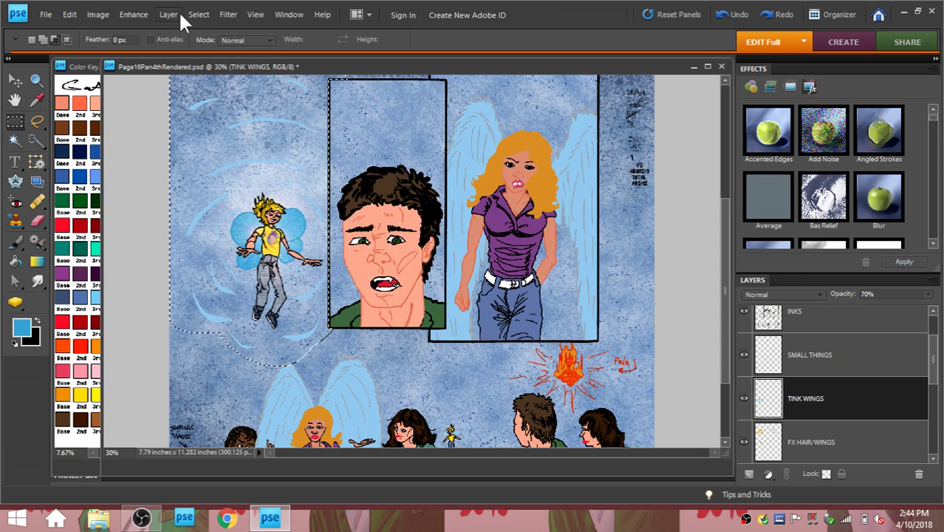
Step: Apply a further 86% Movie Prime lens flare to the TINK WINGS layer, centered where the two left wings meet
left_click(227, 15)
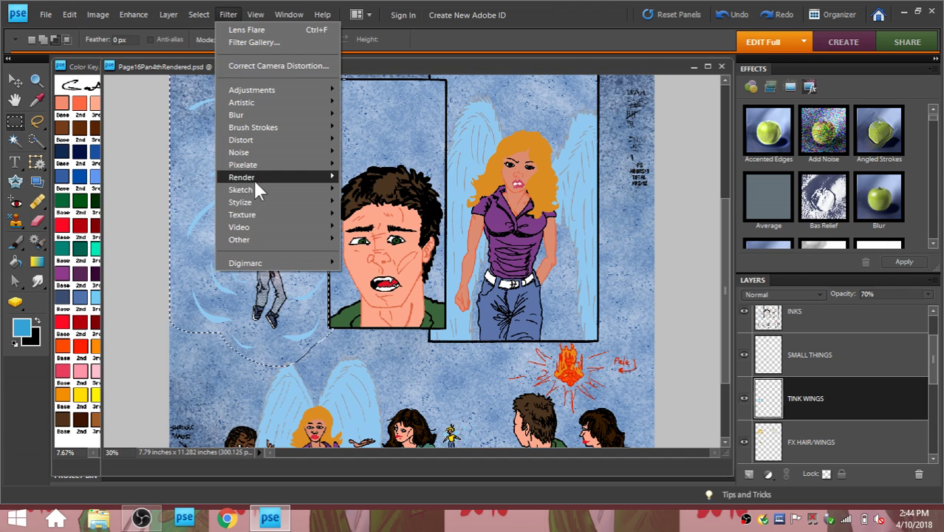
mouse_move(306, 178)
left_click(373, 214)
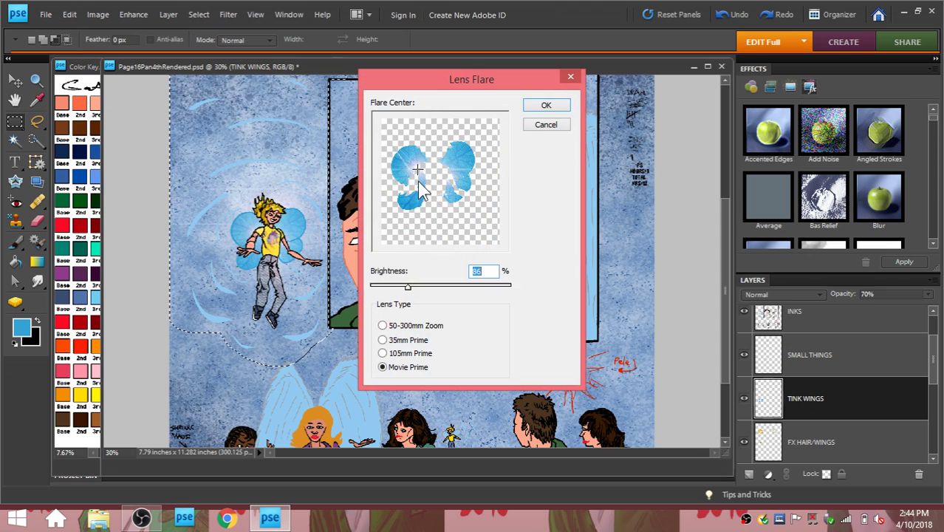
left_click(420, 181)
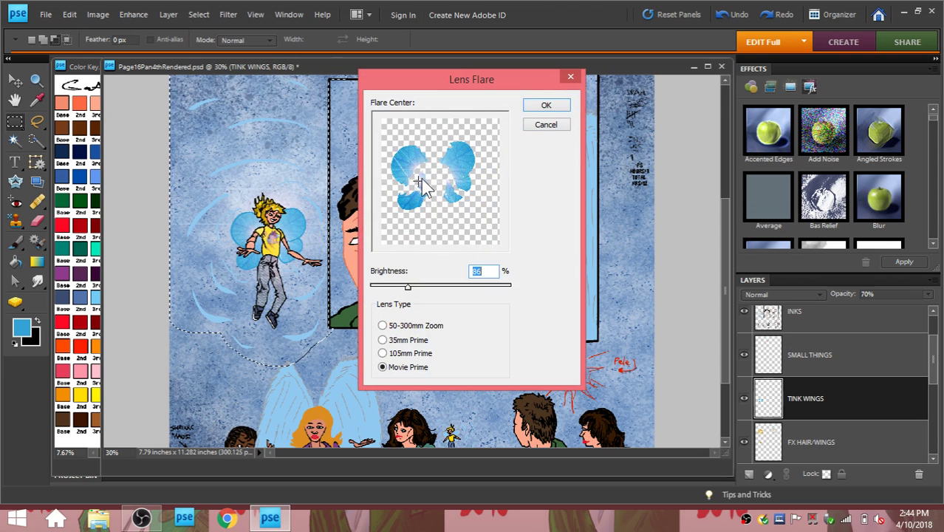
left_click(536, 107)
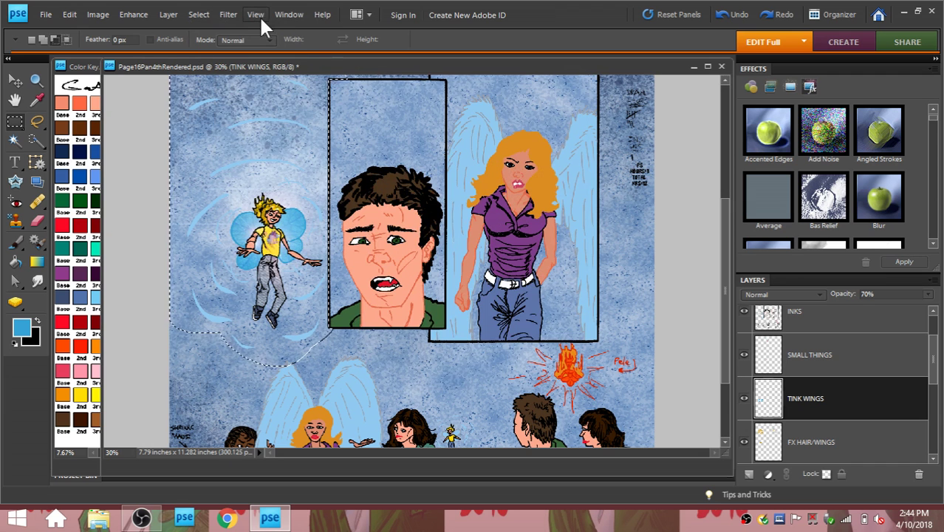
Step: Try an 86% Movie Prime lens flare on the TINK WINGS layer, centered at the inner edge of the upper right wing, and undo it
left_click(230, 14)
mouse_move(272, 181)
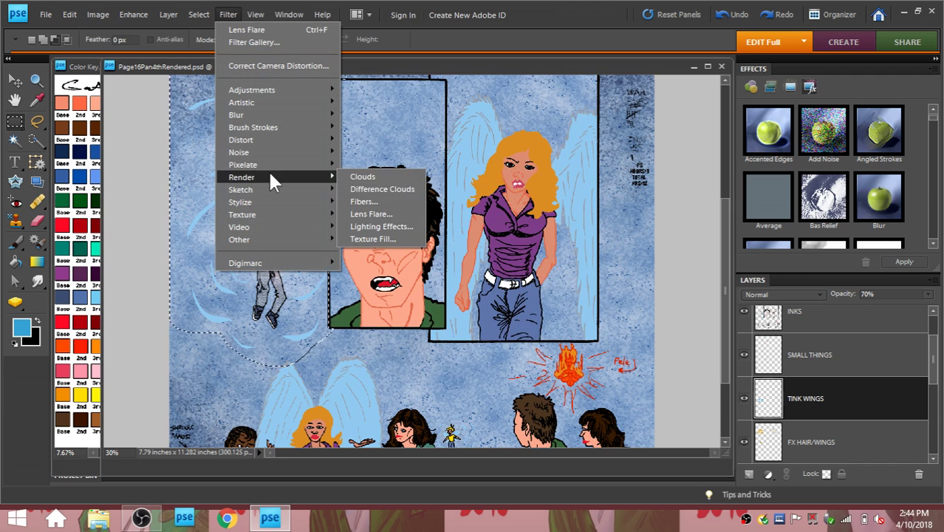
left_click(371, 214)
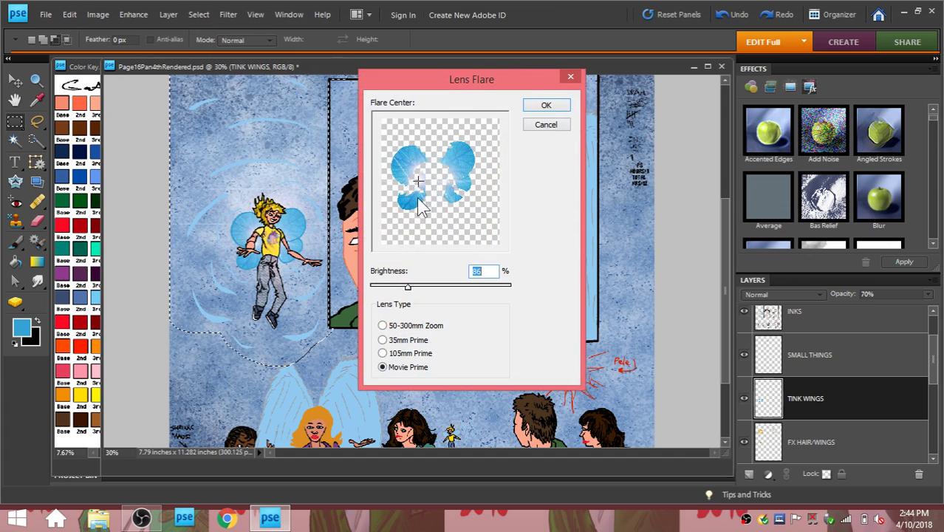
left_click(448, 169)
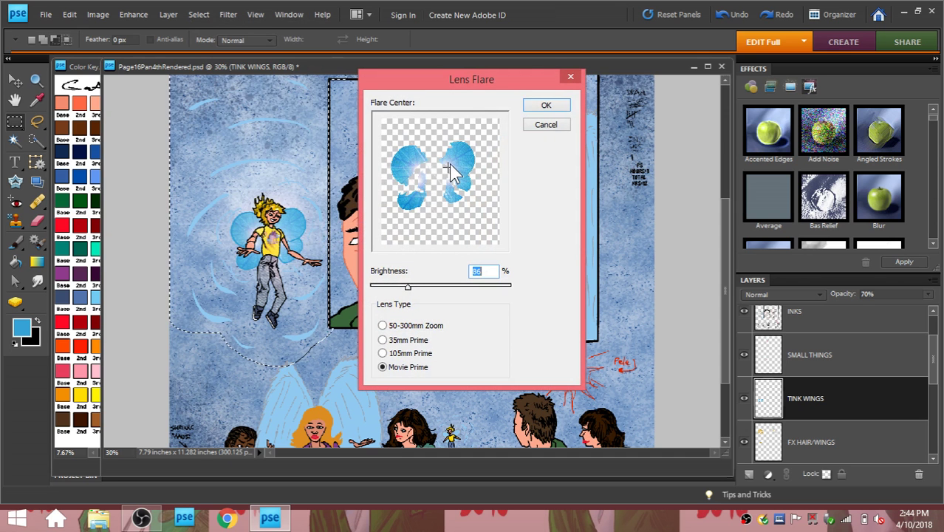
left_click(450, 164)
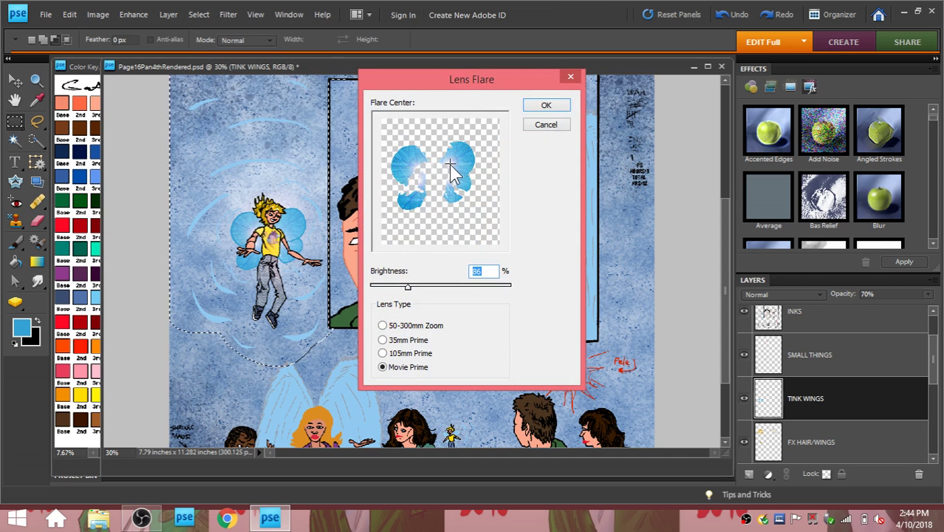
left_click(547, 107)
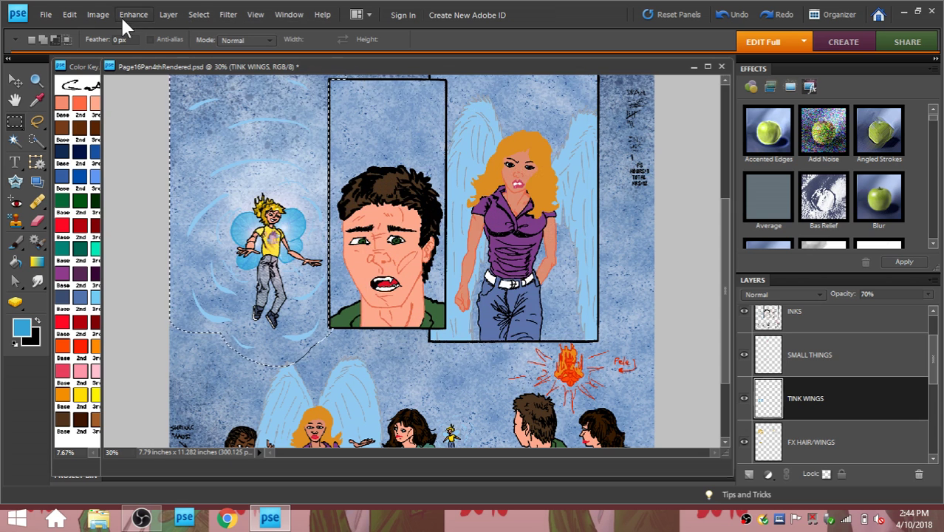
left_click(69, 15)
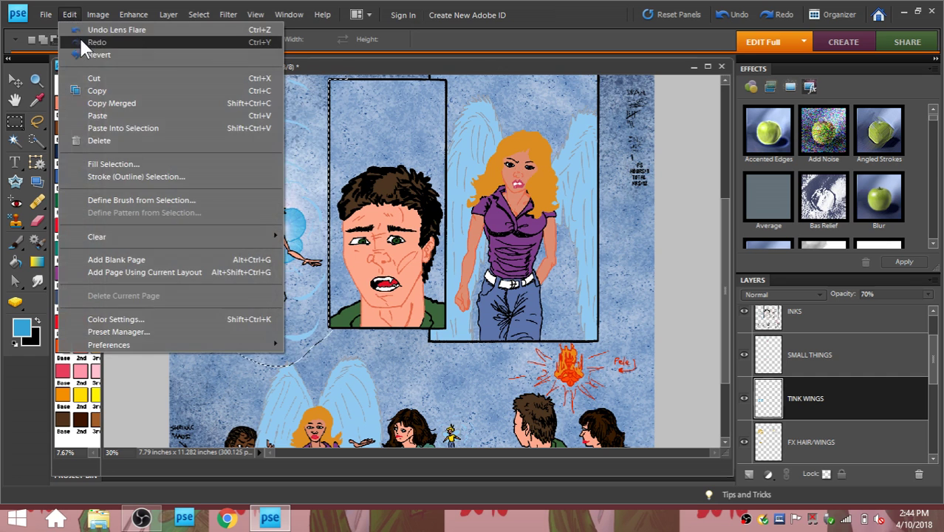
left_click(84, 29)
Step: Apply an 86% Movie Prime lens flare to the TINK WINGS layer, centered at the inner edge of the upper right wing
left_click(229, 15)
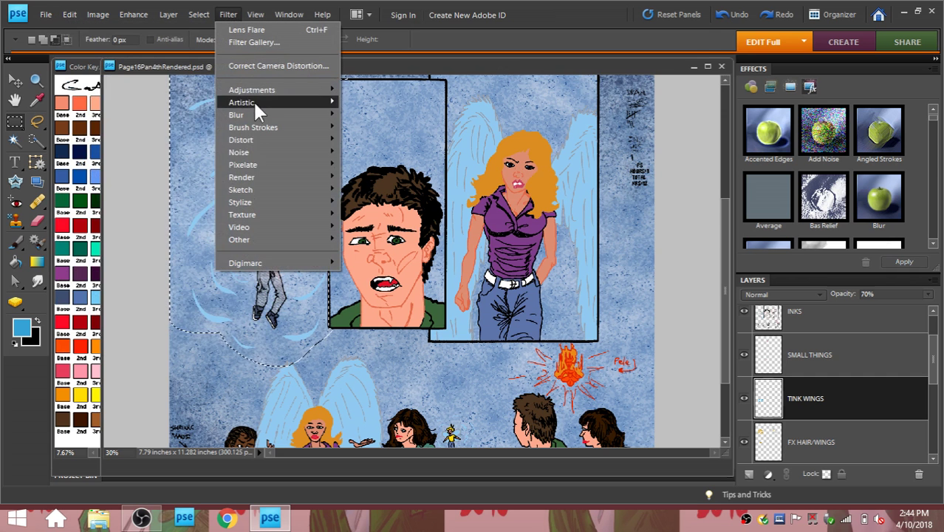
mouse_move(250, 176)
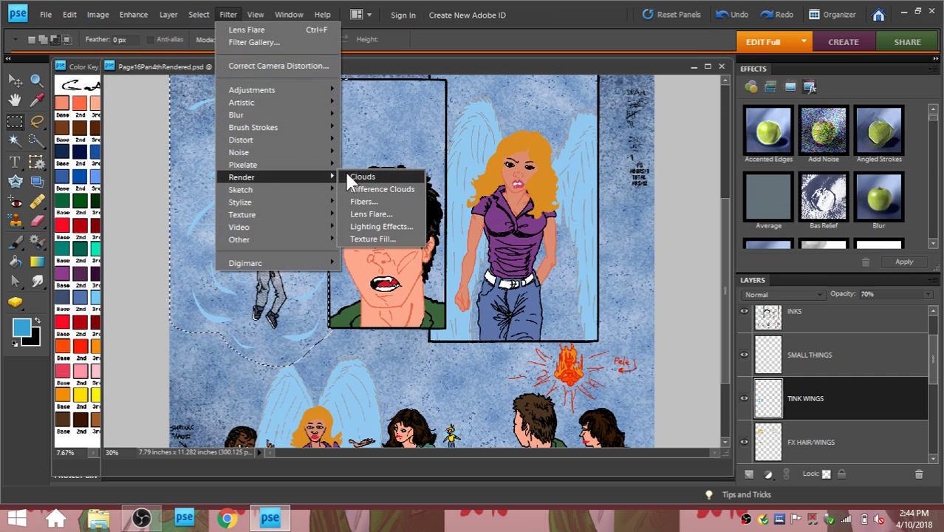
left_click(355, 214)
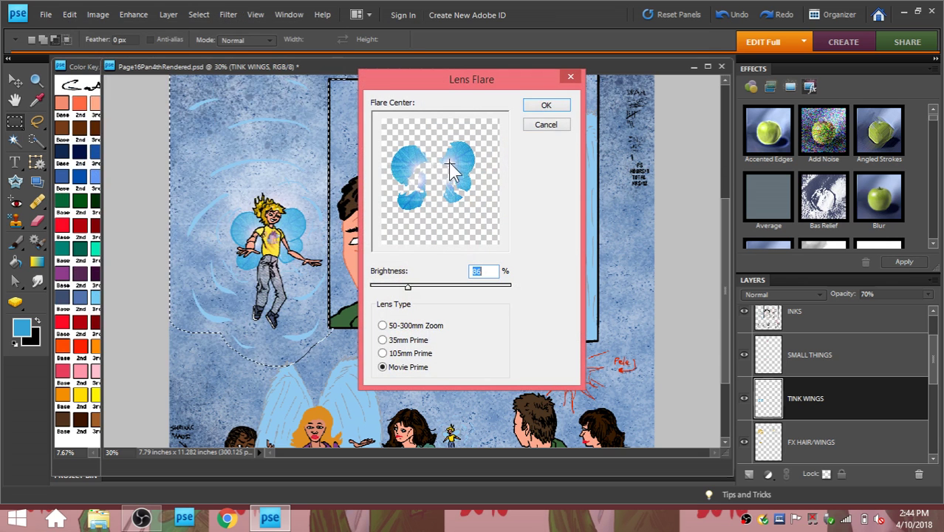
left_click(542, 110)
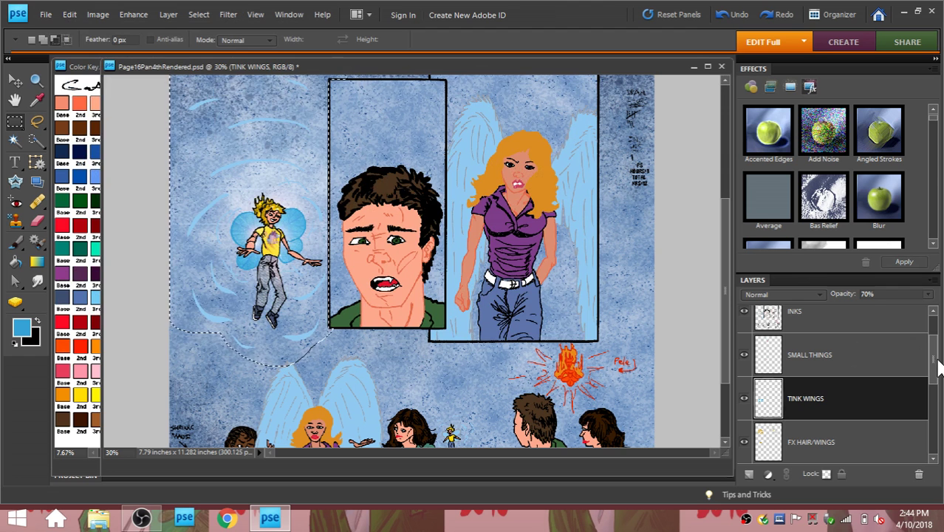
Step: Select the SMALL THINGS layer and toggle its visibility off and on to check which details it holds
mouse_move(935, 370)
left_mouse_down()
mouse_move(935, 340)
mouse_move(934, 358)
left_mouse_up()
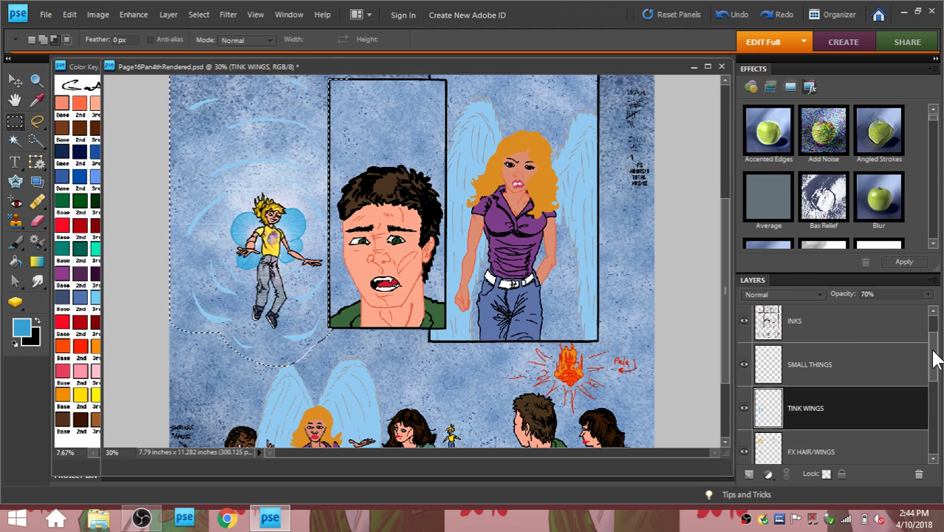
left_click(845, 370)
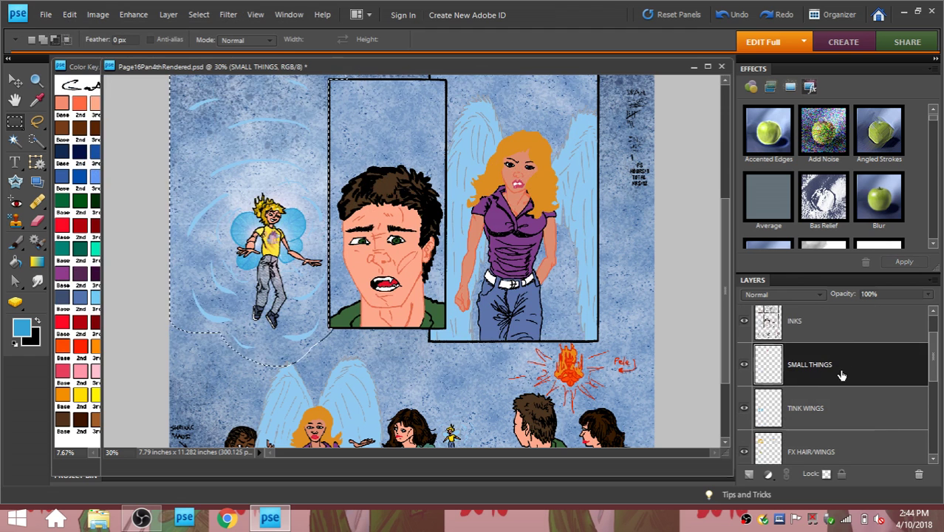
left_click(745, 366)
left_click(744, 367)
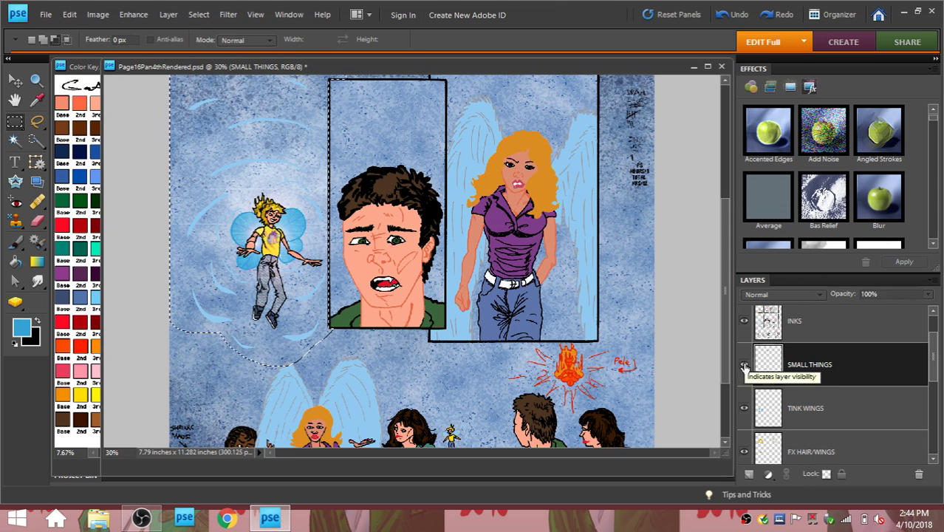
left_click(745, 366)
left_click(745, 366)
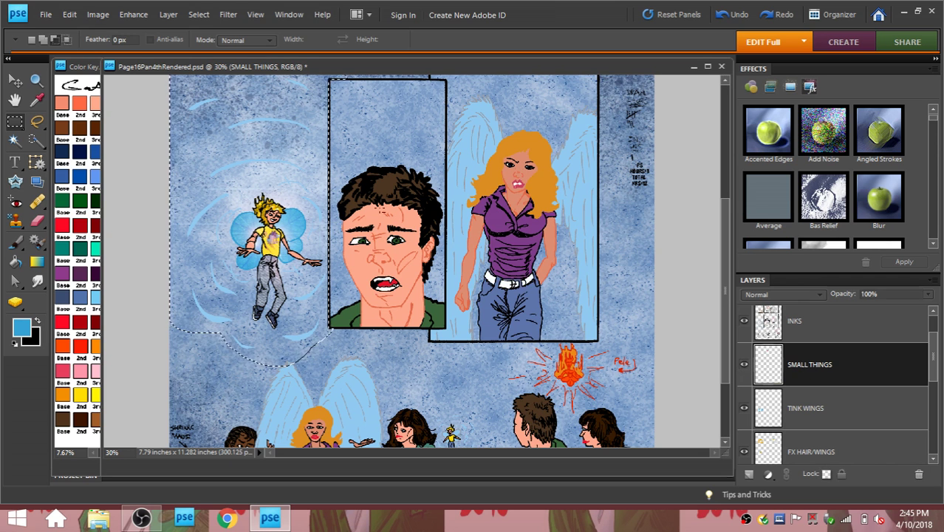
Step: Apply a 50-300mm Zoom lens flare at 86% brightness to the SMALL THINGS layer, centered between the shirt emblem and the shoes
left_click(235, 12)
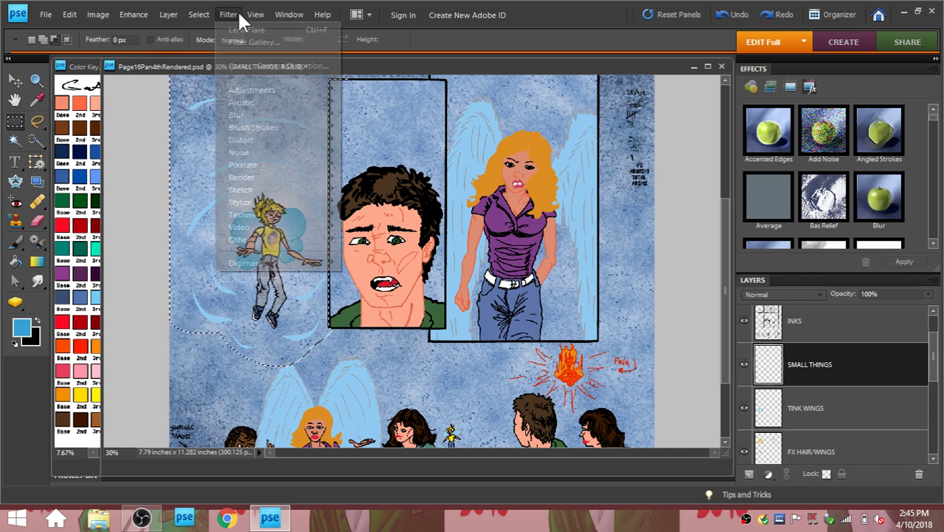
mouse_move(242, 177)
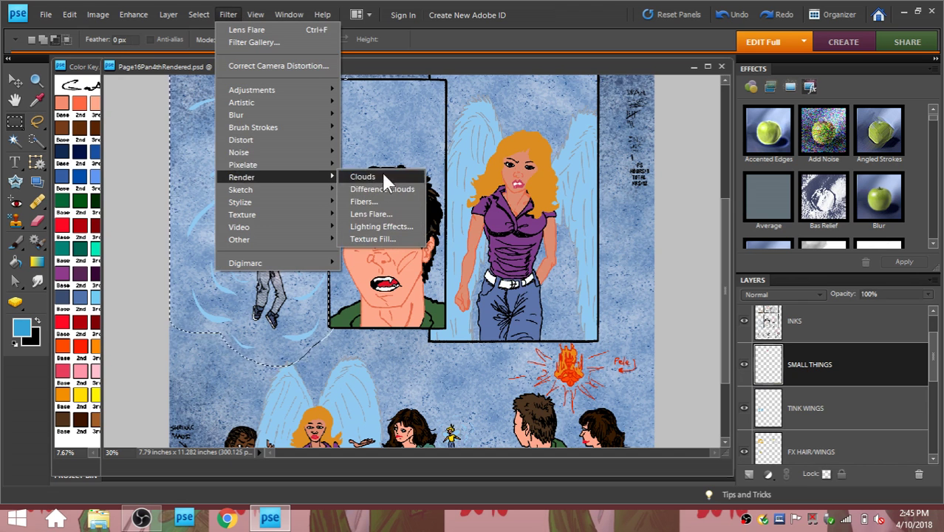
left_click(372, 212)
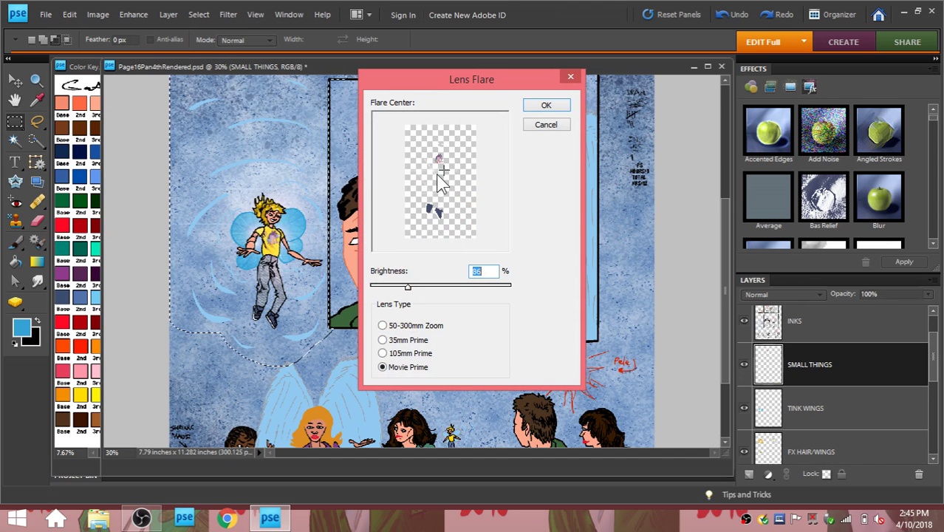
left_click(438, 175)
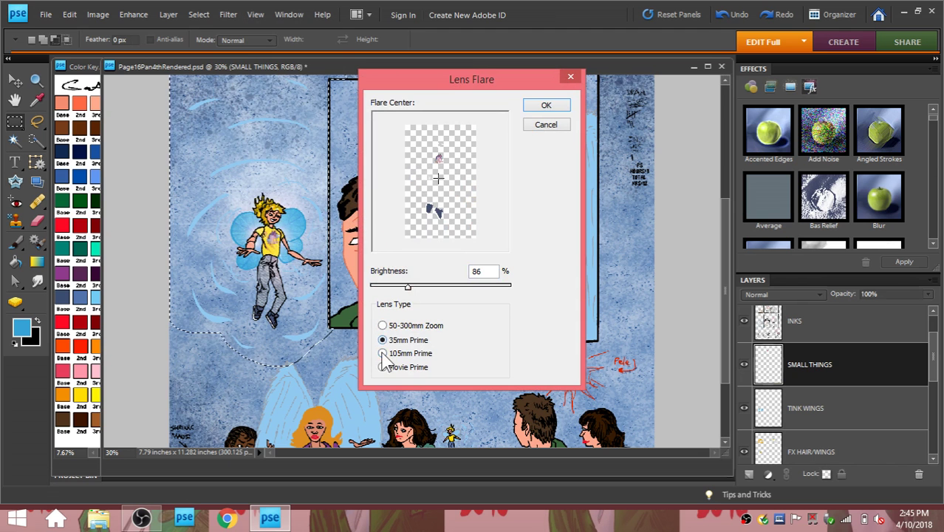
left_click(383, 326)
left_click(544, 107)
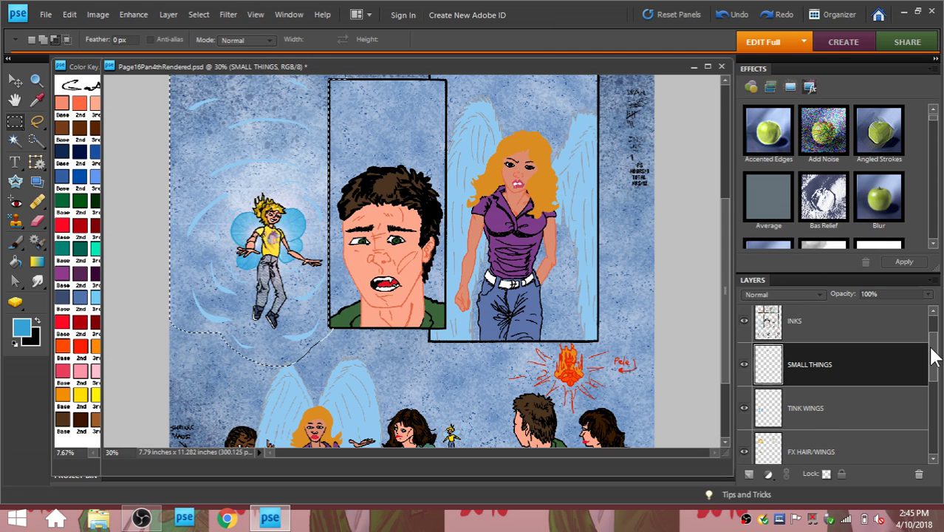
Step: Select the FX ICE layer and open the Lens Flare filter for it
scroll(936, 381, "down", 2)
left_click_drag(936, 381, 936, 432)
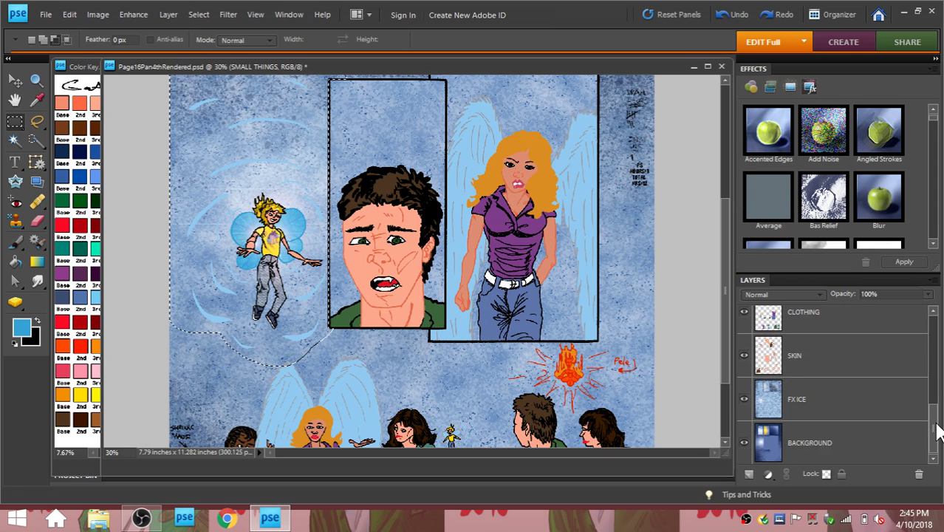
left_click(834, 412)
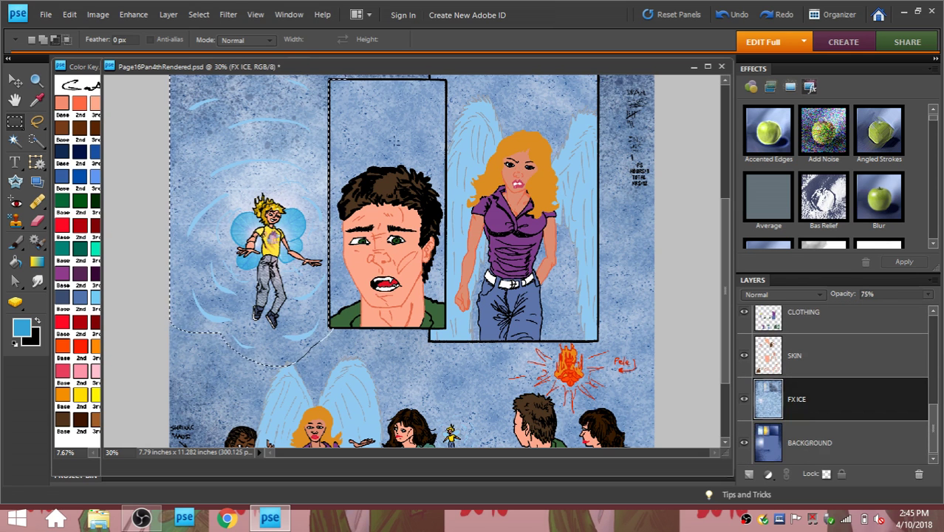
left_click(227, 15)
mouse_move(269, 177)
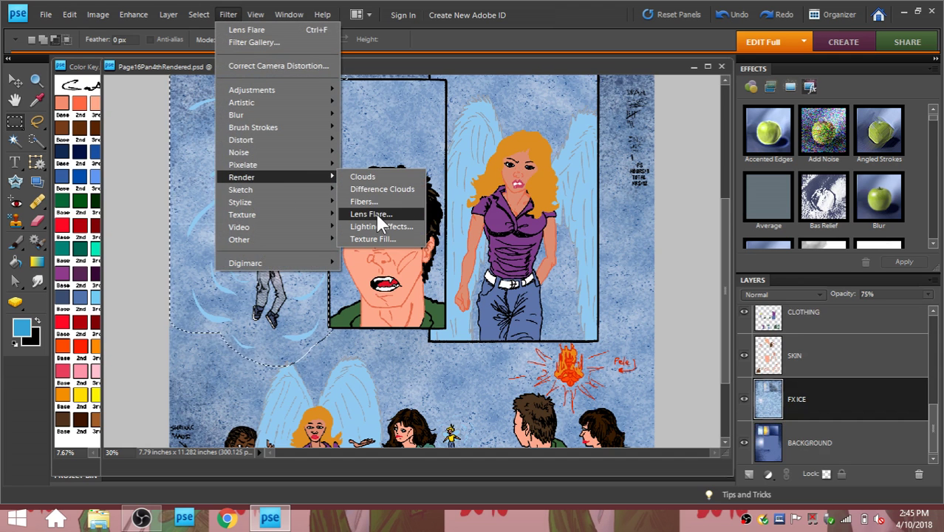
left_click(373, 215)
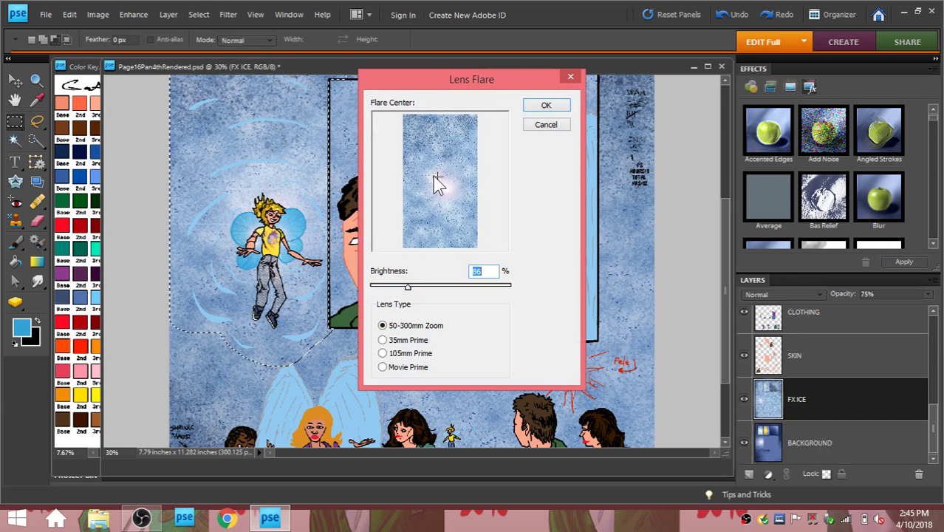